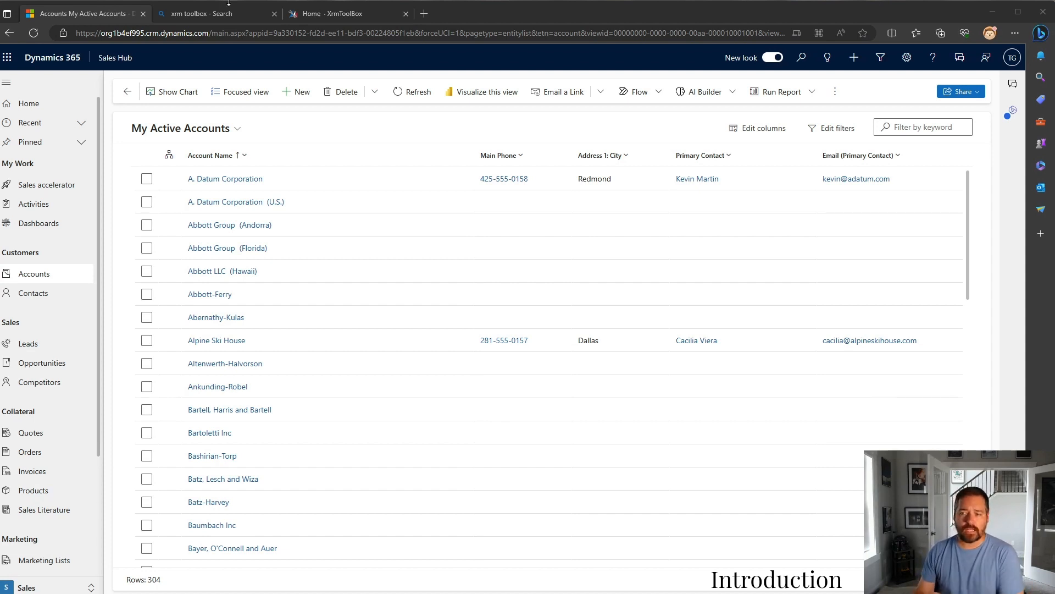
# Open the 5 Café BG-1 Pro Grinders for Northwind Traders record from the open opportunities
pyautogui.click(42, 362)
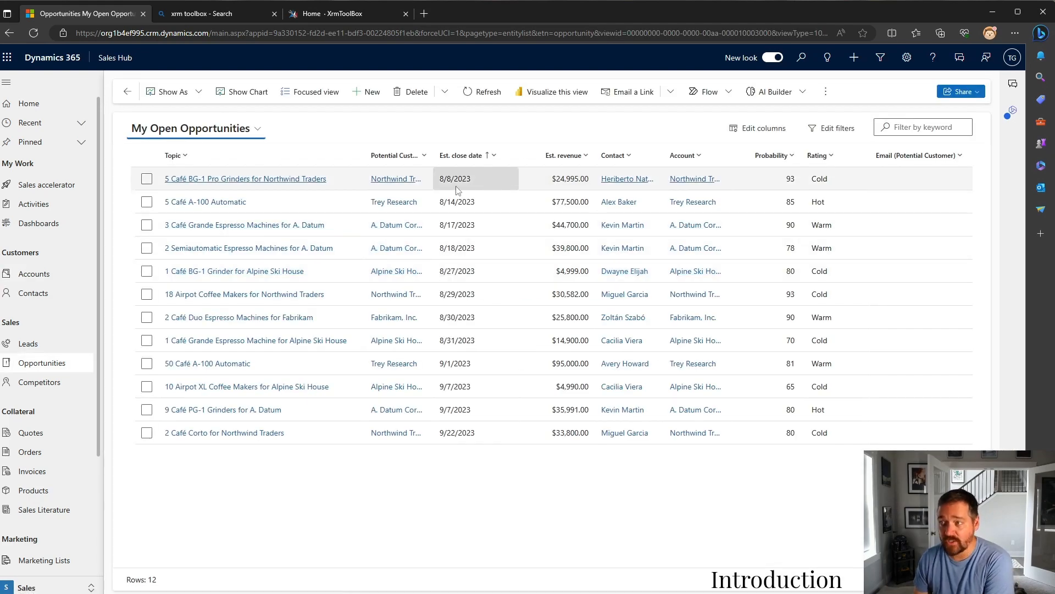
pyautogui.doubleClick(456, 190)
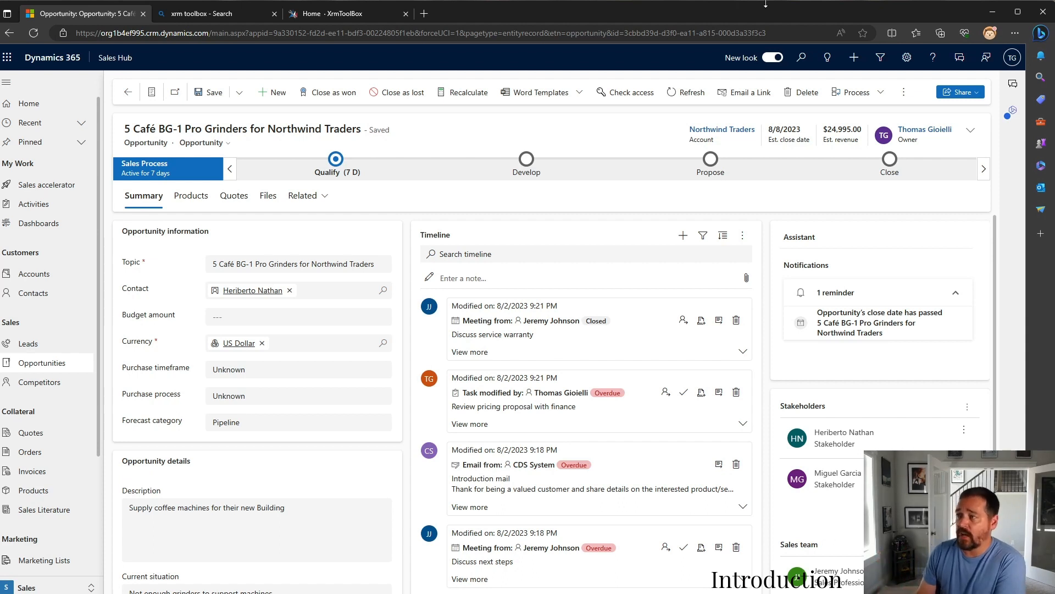
# In the personalization settings, set records per page to 100, keep Central Time (US & Canada) as the time zone, and save
pyautogui.click(911, 64)
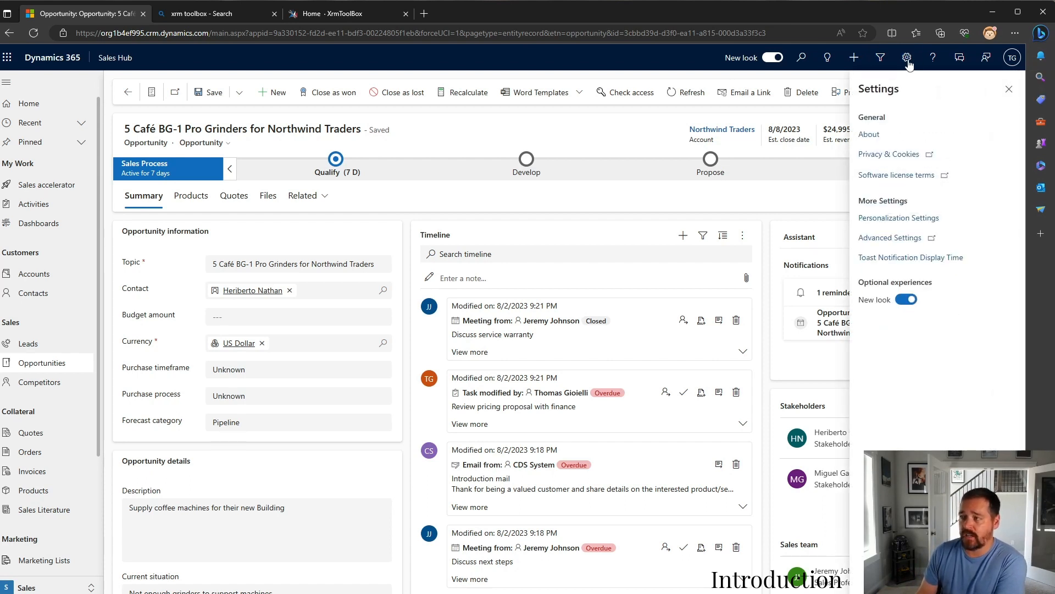
pyautogui.click(900, 218)
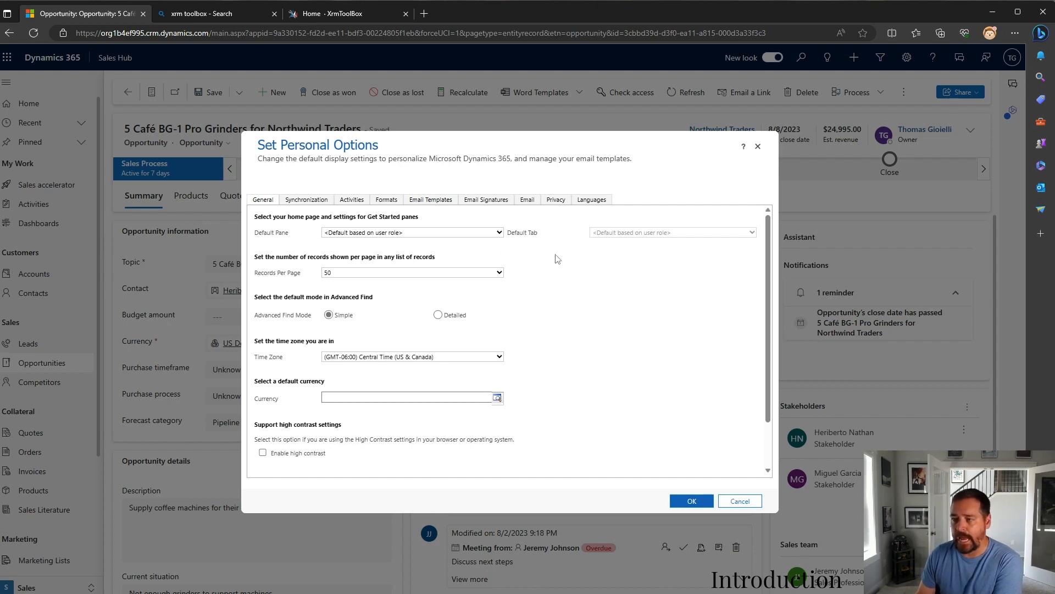
pyautogui.click(498, 273)
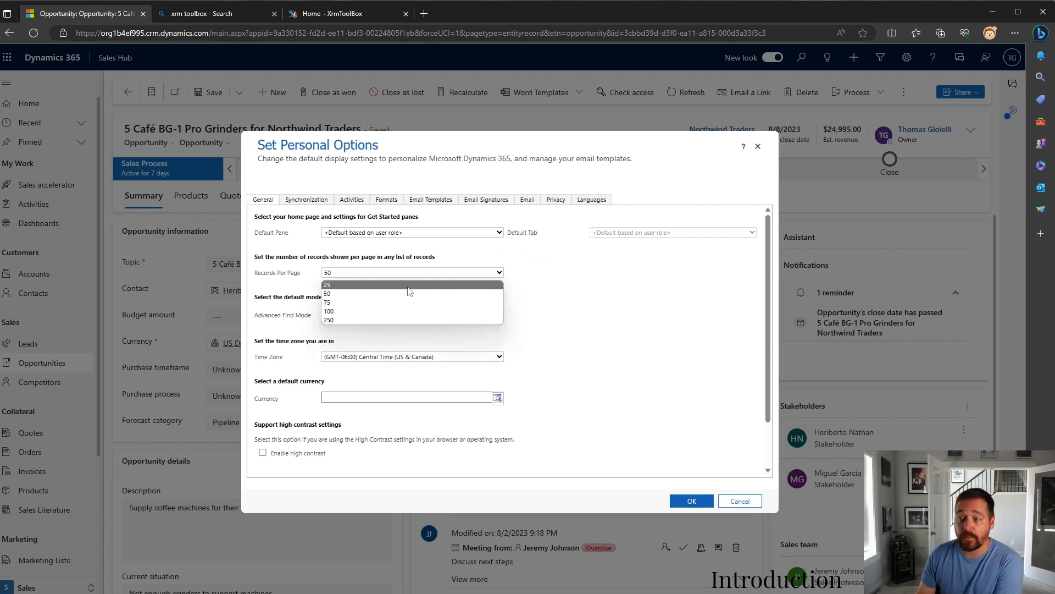
pyautogui.click(352, 305)
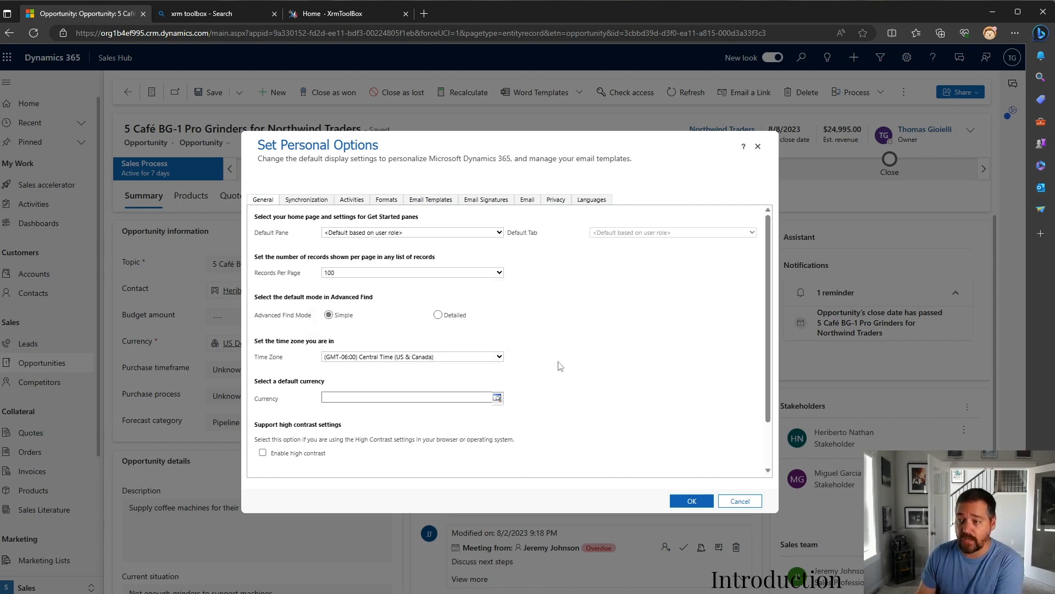
pyautogui.click(452, 359)
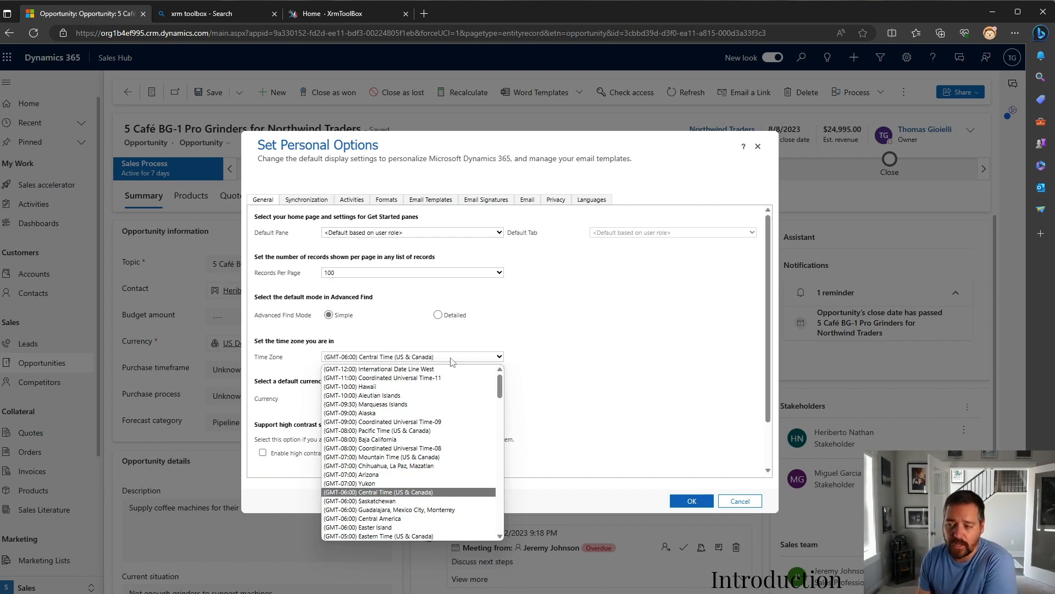
pyautogui.click(448, 494)
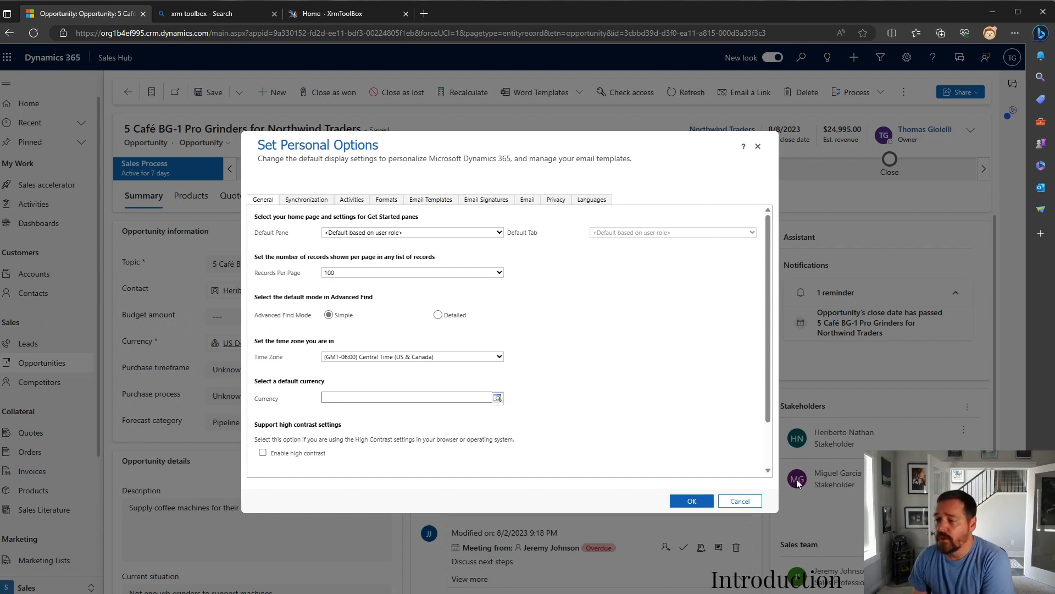
pyautogui.click(690, 500)
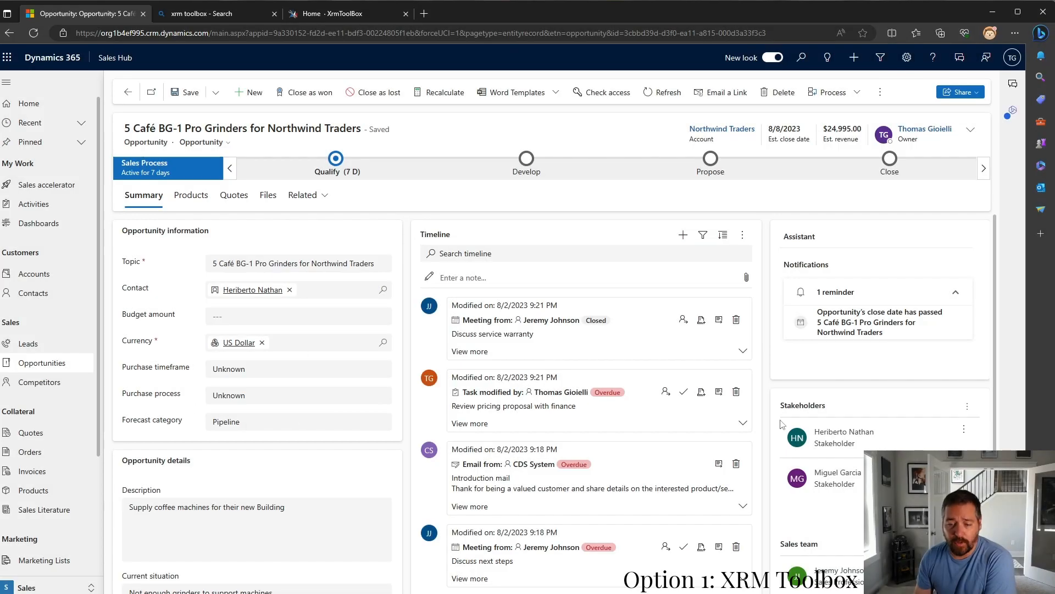
# Switch to XrmToolBox, open the User Settings Utility, and load the users and their settings
pyautogui.hotkey('alt', 'Tab')
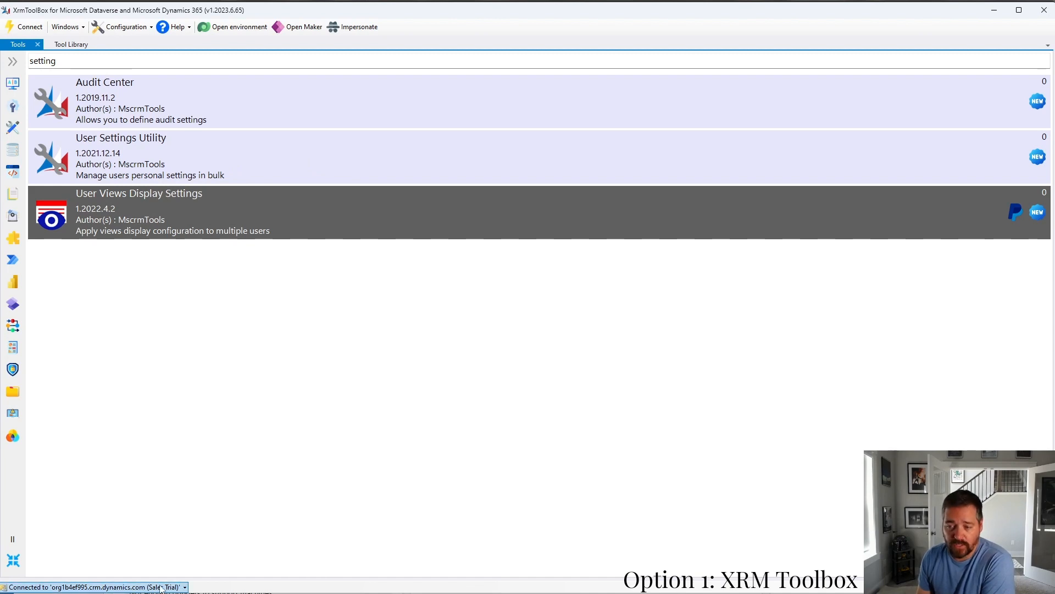
pyautogui.click(200, 159)
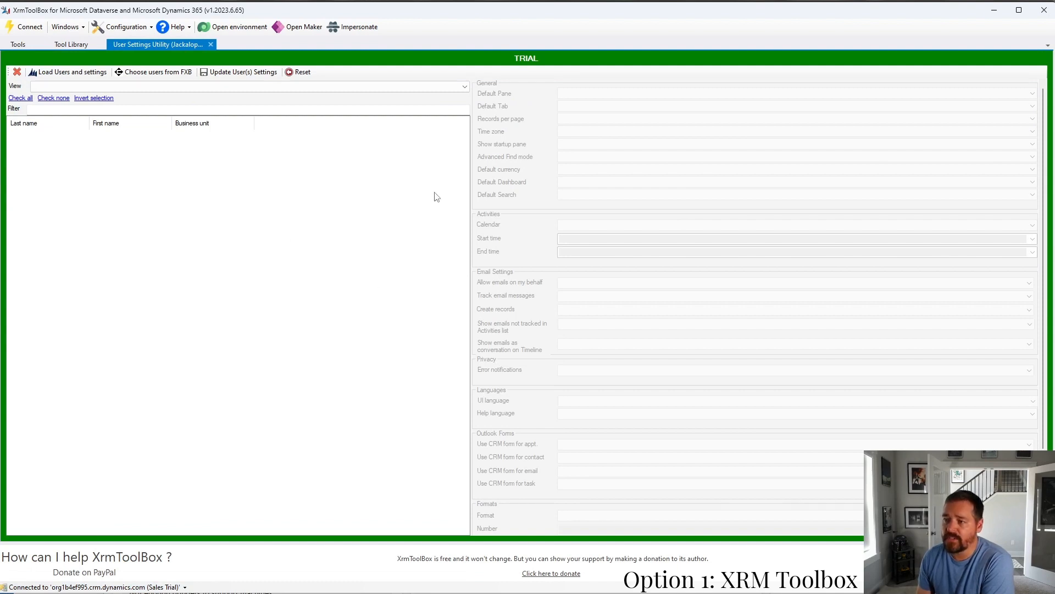
pyautogui.click(65, 77)
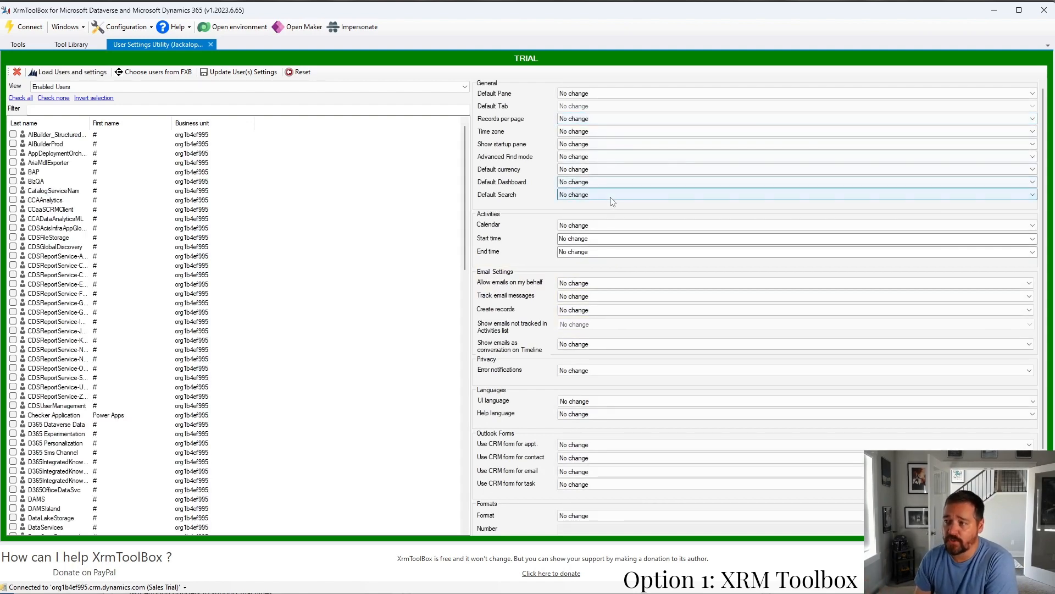
# Review the available settings categories and display the current settings of the user listed just below Forms Pro
pyautogui.scroll(-3, 529, 143)
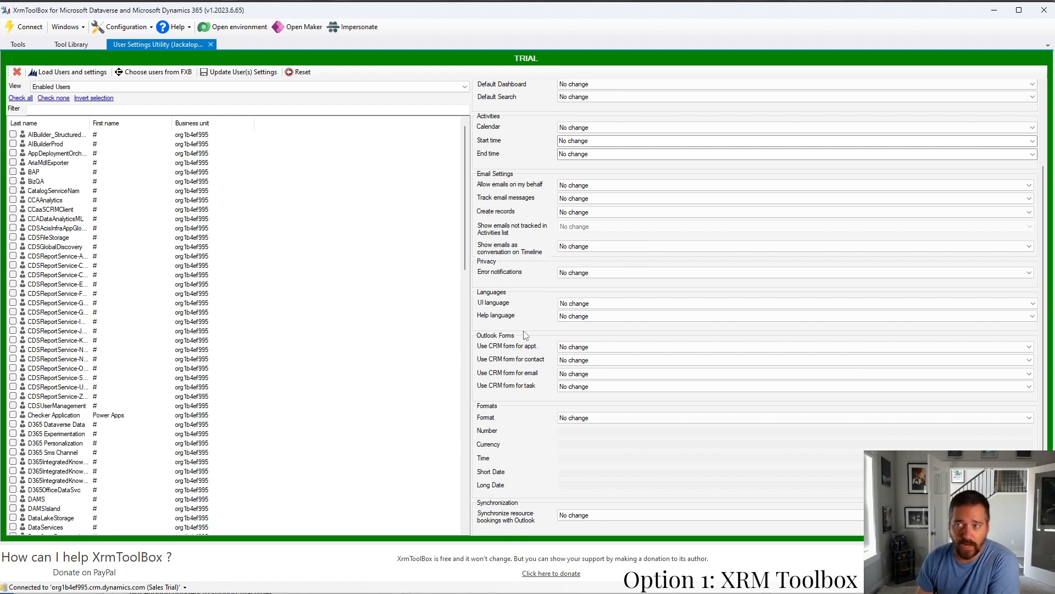
pyautogui.scroll(3, 528, 336)
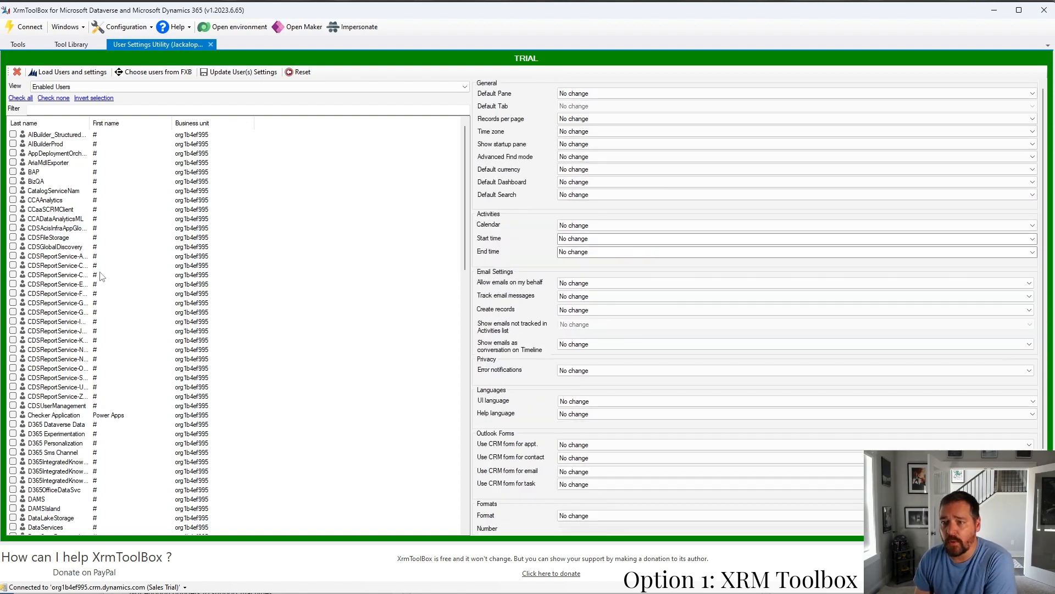
pyautogui.scroll(-11, 88, 261)
pyautogui.scroll(-13, 88, 261)
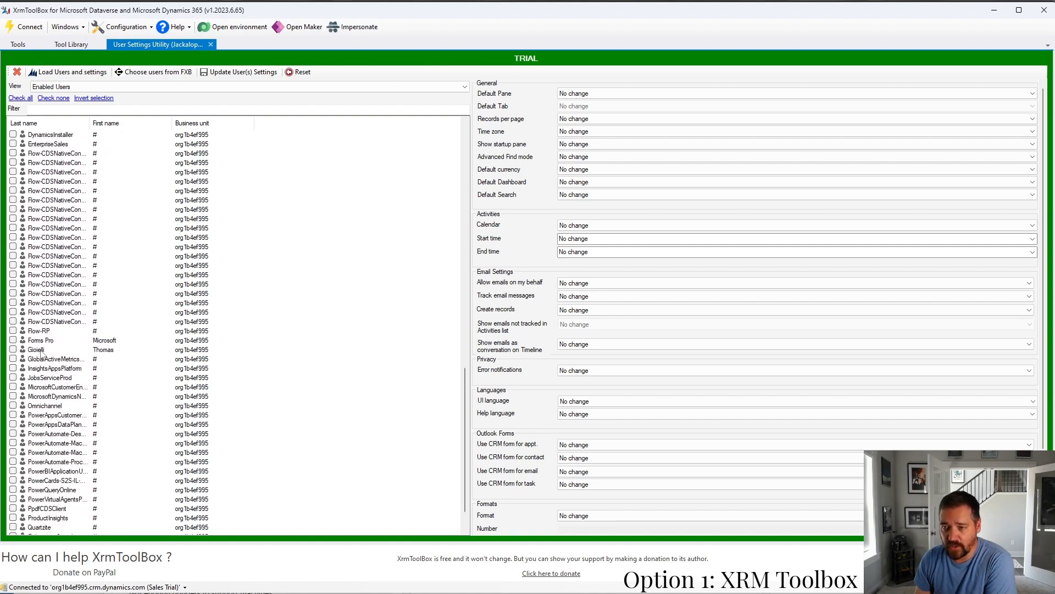
pyautogui.click(43, 350)
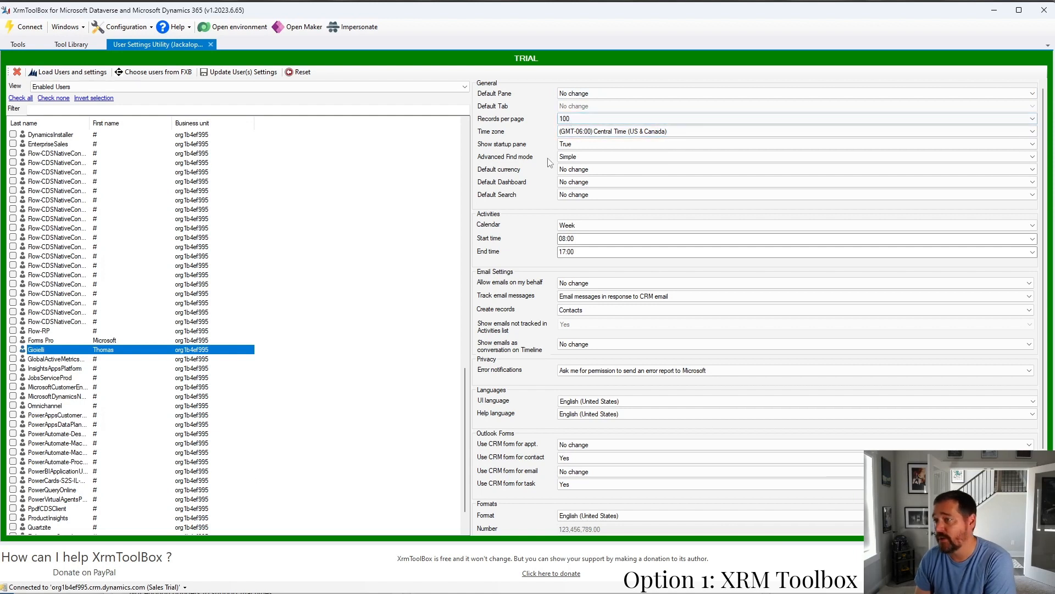
pyautogui.click(586, 146)
pyautogui.click(588, 147)
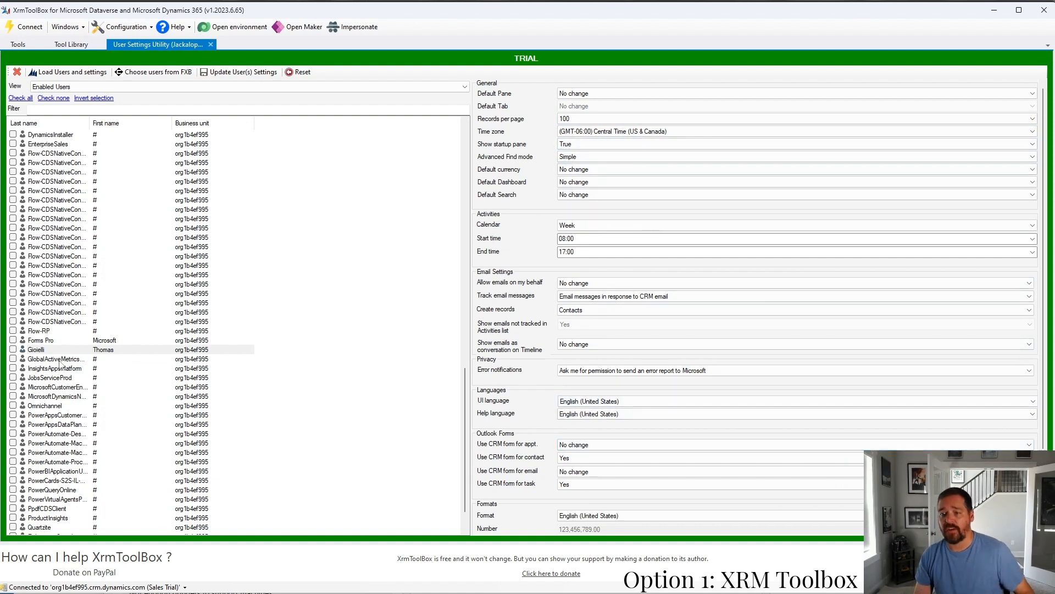
# Try highlighting several users together, from the one below Forms Pro down to the PowerAutomate accounts, and clear the highlight
pyautogui.moveTo(58, 350); pyautogui.dragTo(58, 379)
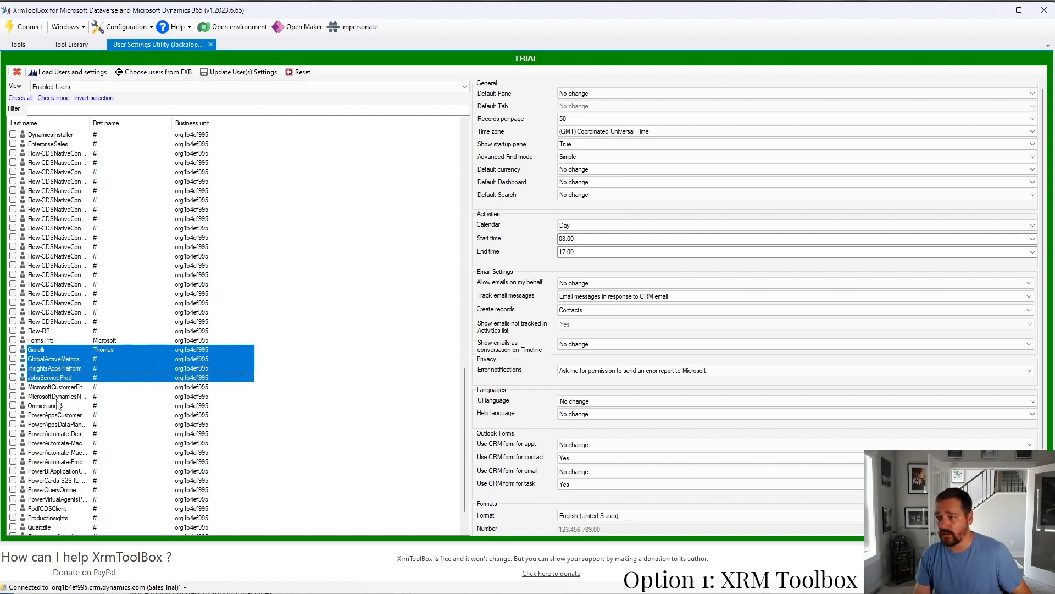
pyautogui.keyDown('ctrl'); pyautogui.click(57, 398); pyautogui.keyUp('ctrl')
pyautogui.keyDown('ctrl'); pyautogui.click(56, 425); pyautogui.keyUp('ctrl')
pyautogui.keyDown('ctrl'); pyautogui.click(49, 462); pyautogui.keyUp('ctrl')
pyautogui.keyDown('ctrl'); pyautogui.click(51, 444); pyautogui.keyUp('ctrl')
pyautogui.keyDown('ctrl'); pyautogui.click(52, 433); pyautogui.keyUp('ctrl')
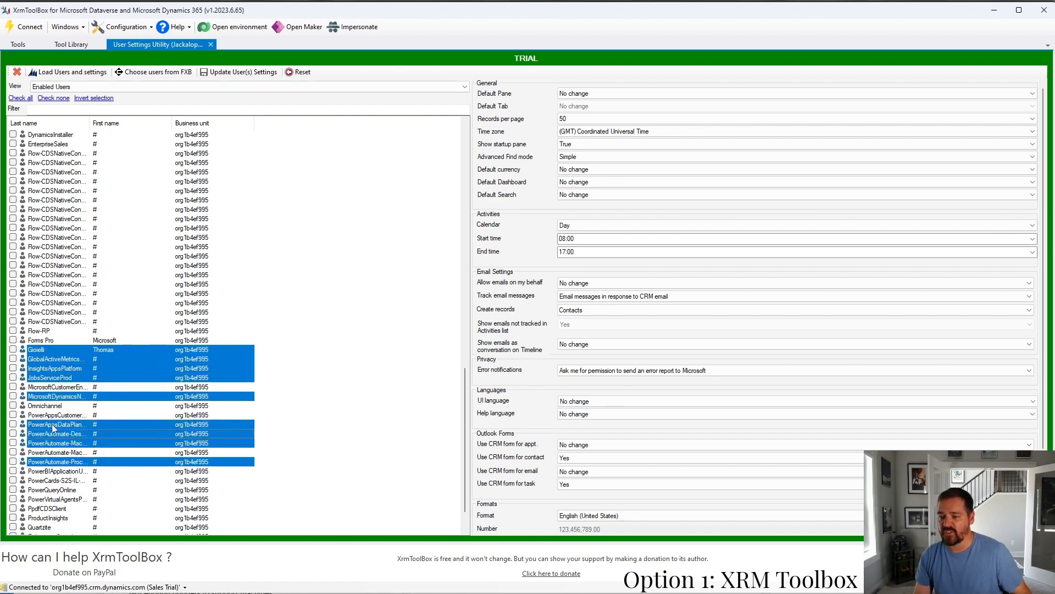
pyautogui.keyDown('ctrl'); pyautogui.click(53, 416); pyautogui.keyUp('ctrl')
pyautogui.keyDown('ctrl'); pyautogui.click(51, 406); pyautogui.keyUp('ctrl')
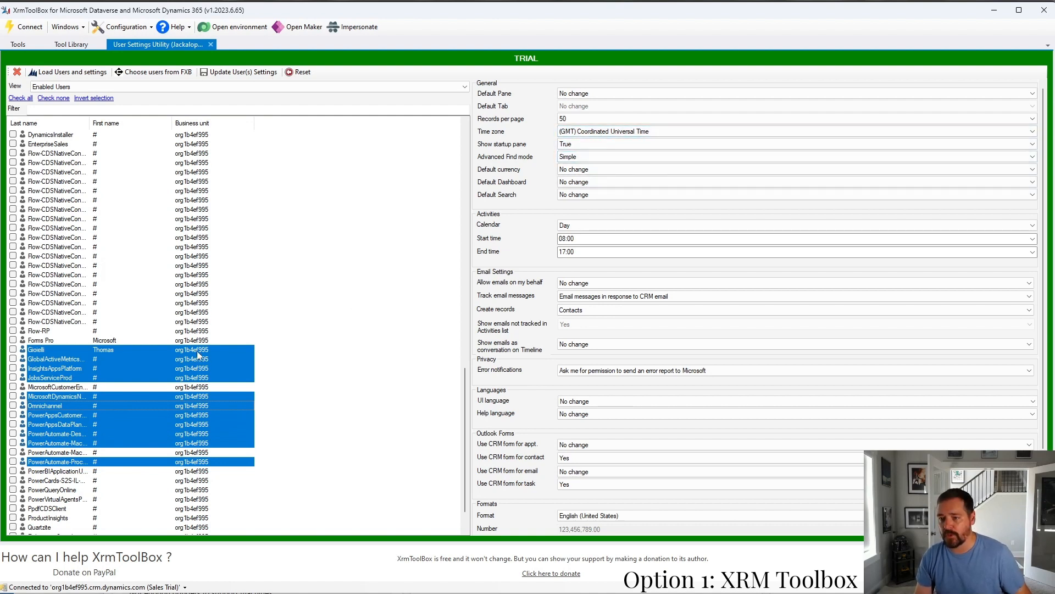
pyautogui.click(284, 401)
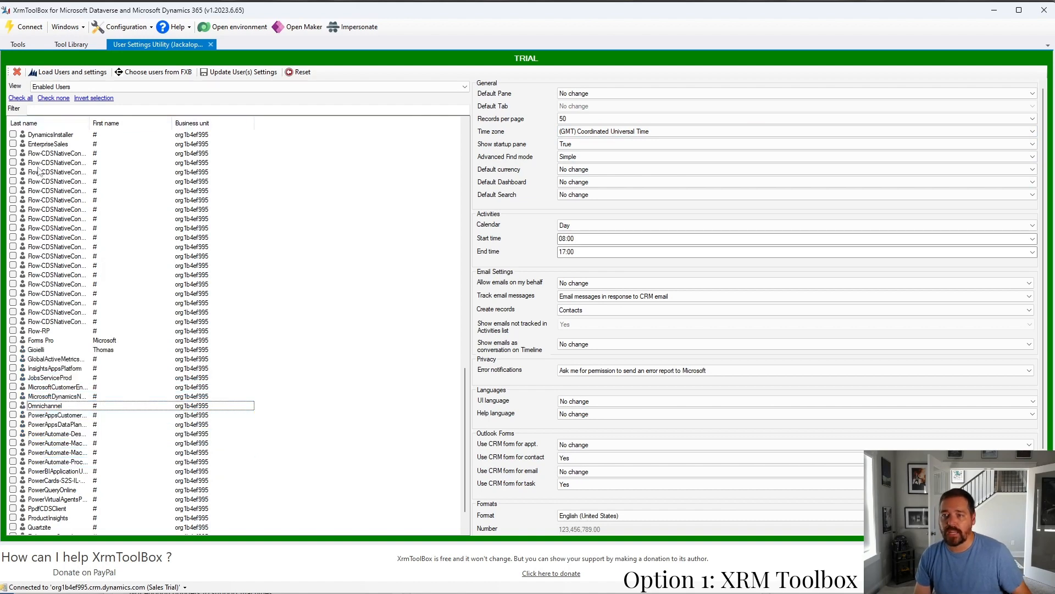
# Check all enabled users, set their time zone to (GMT-06:00) Central Time (US & Canada), and run the user settings update
pyautogui.scroll(15, 98, 234)
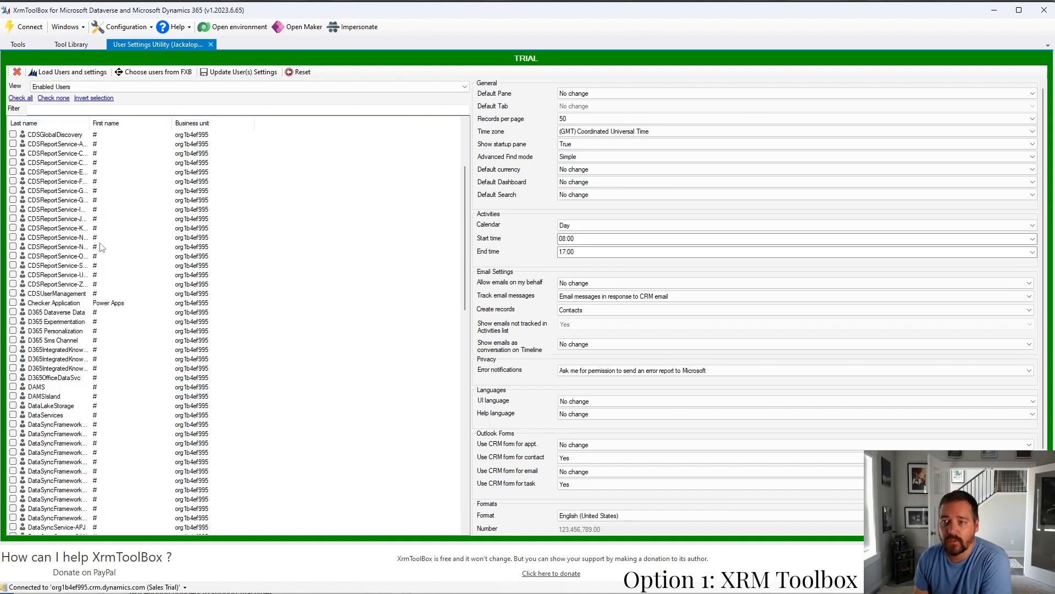
pyautogui.click(27, 99)
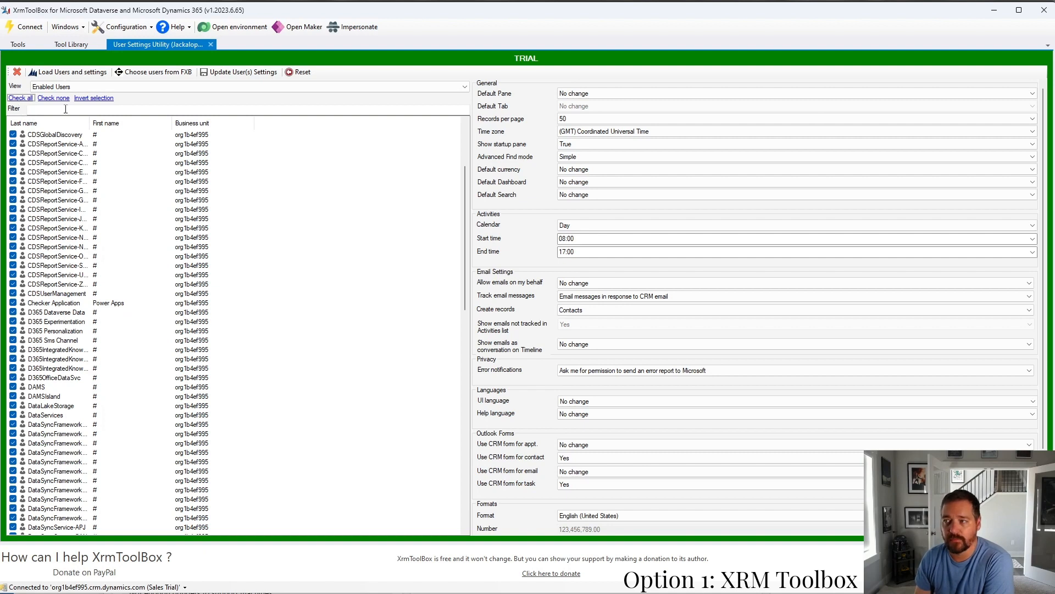
pyautogui.click(598, 132)
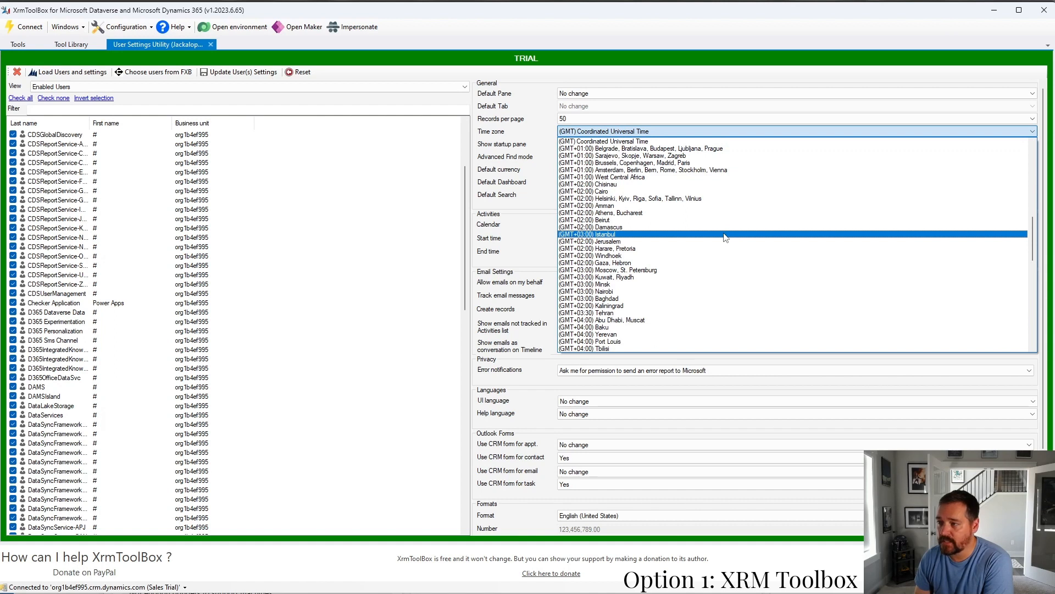
pyautogui.scroll(-3, 725, 237)
pyautogui.scroll(-4, 725, 238)
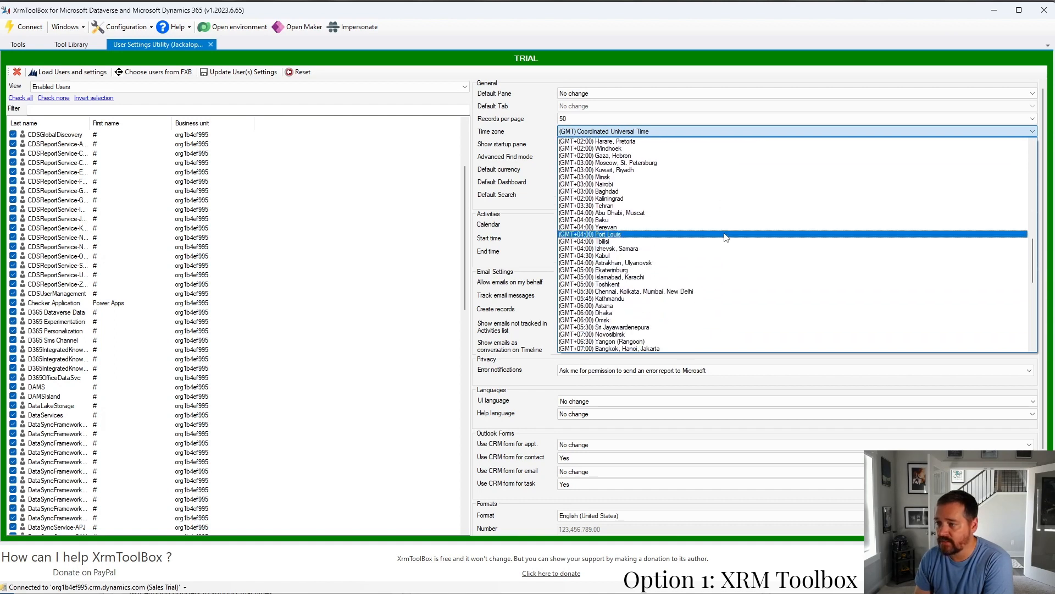
pyautogui.scroll(-5, 726, 238)
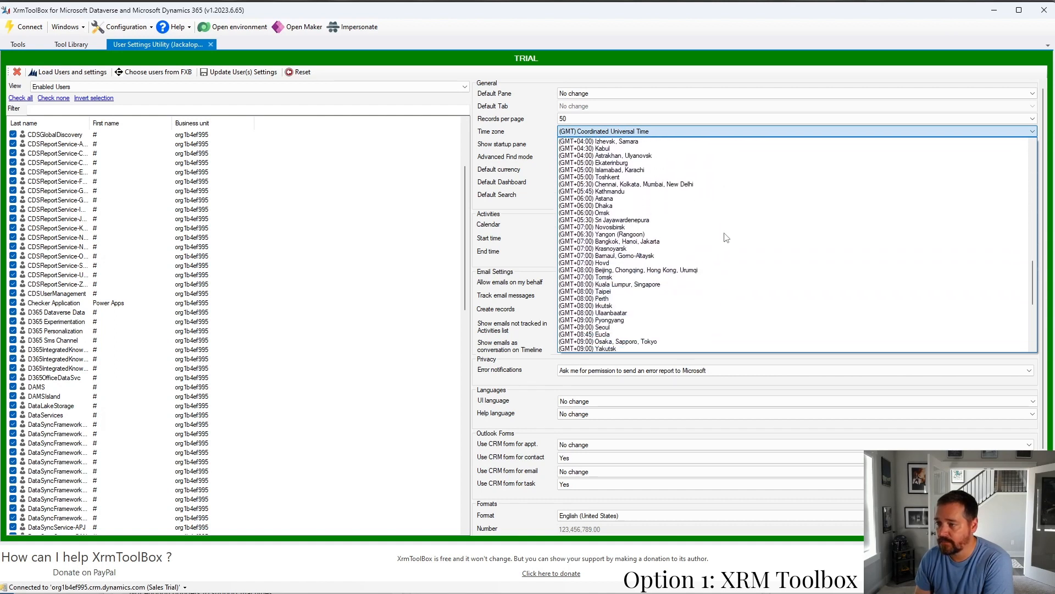
pyautogui.scroll(-6, 720, 224)
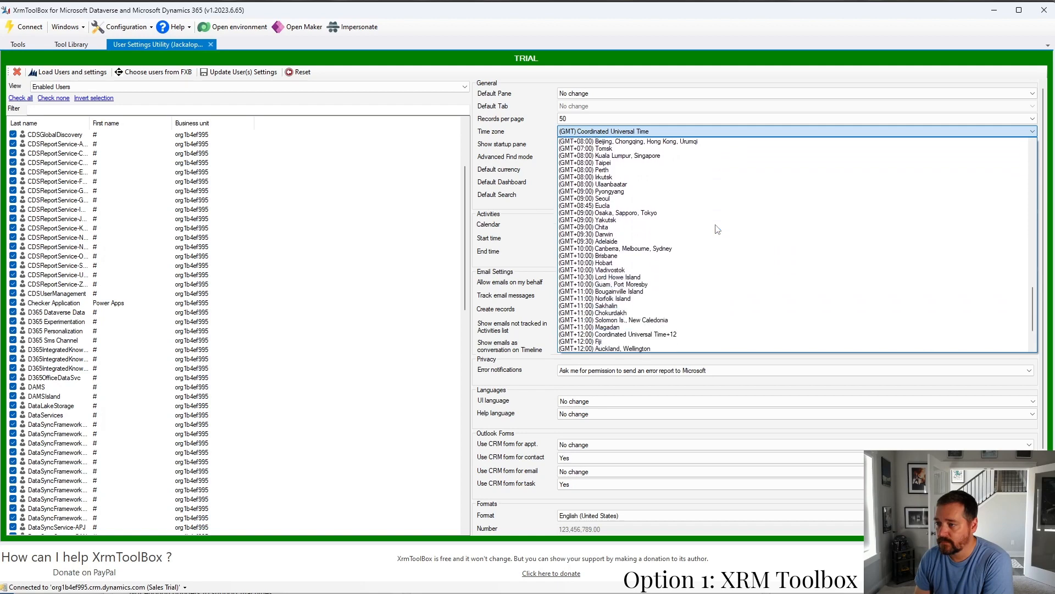
pyautogui.scroll(-2, 717, 230)
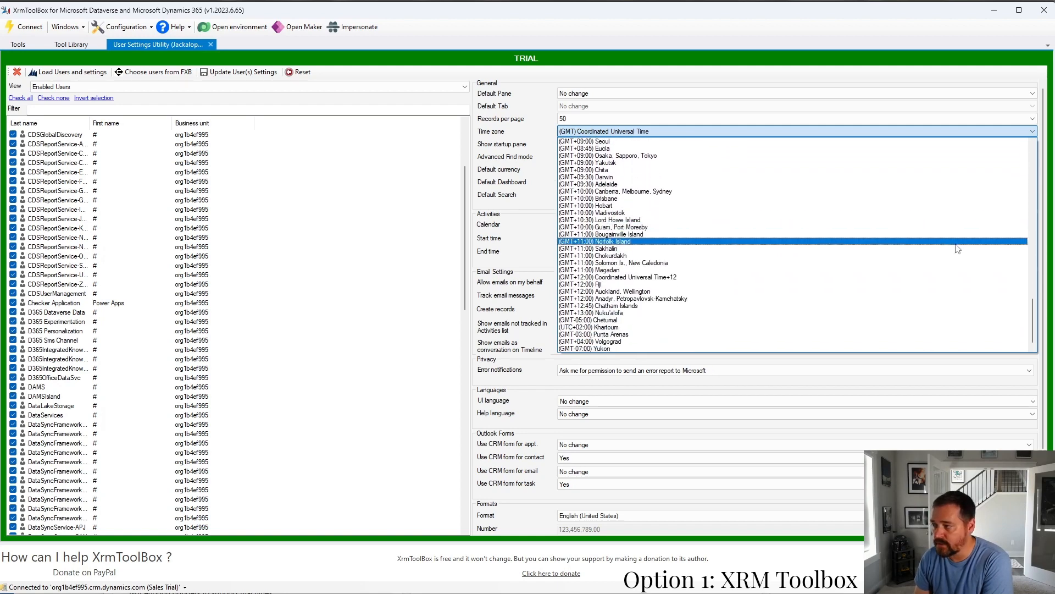
pyautogui.moveTo(1034, 321); pyautogui.dragTo(1015, 160)
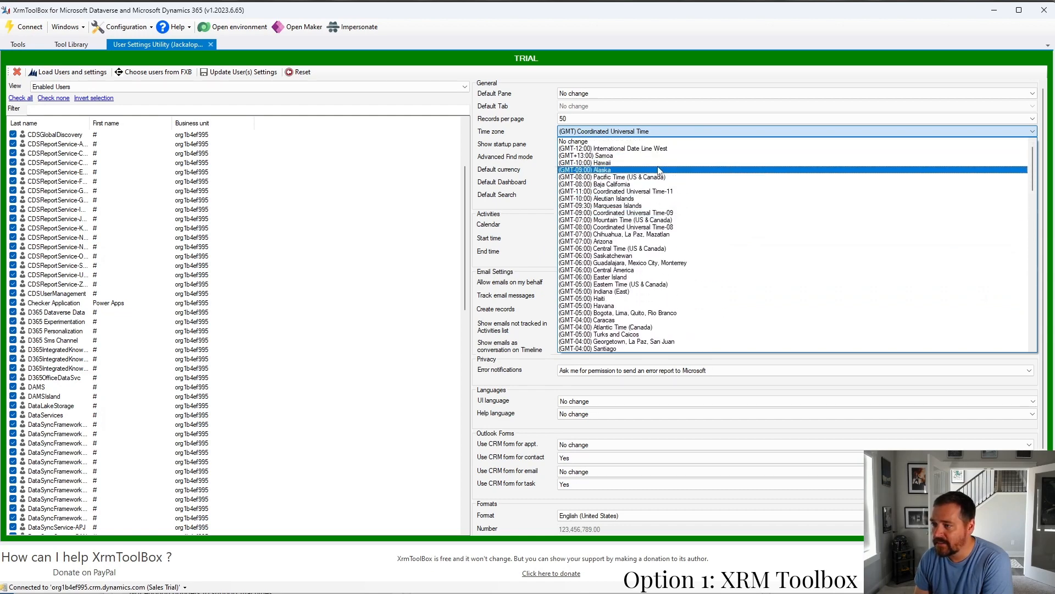
pyautogui.click(654, 248)
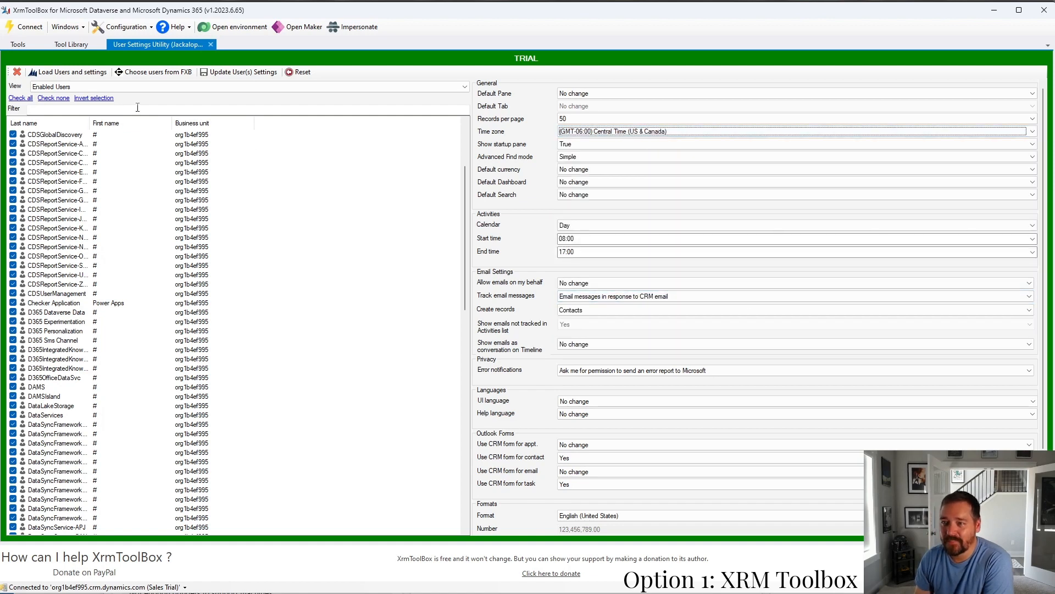
pyautogui.click(240, 73)
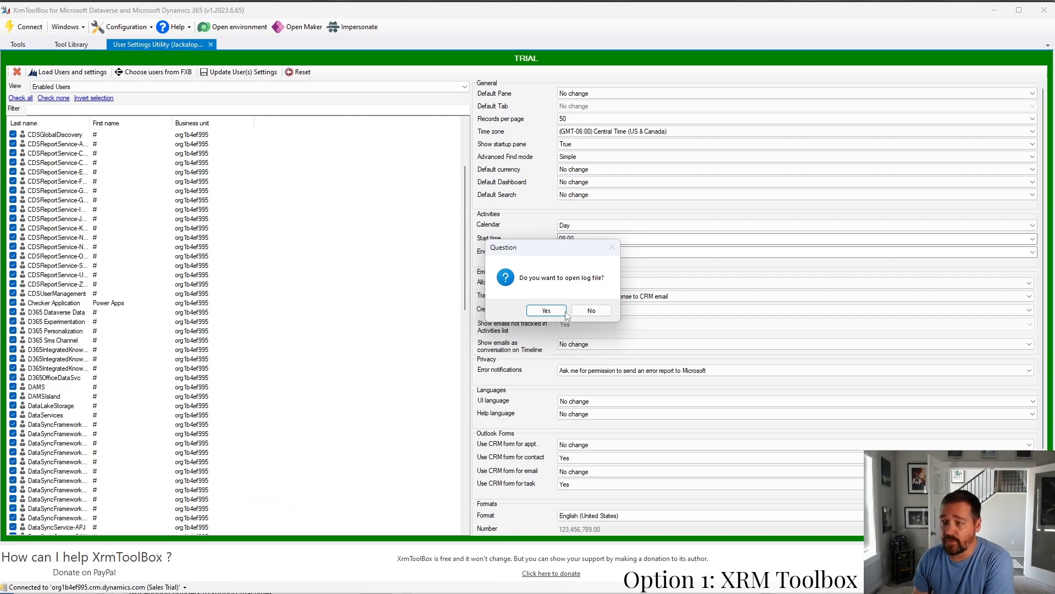
# Open the update log file and examine its entries for users whose settings update produced an error
pyautogui.click(555, 312)
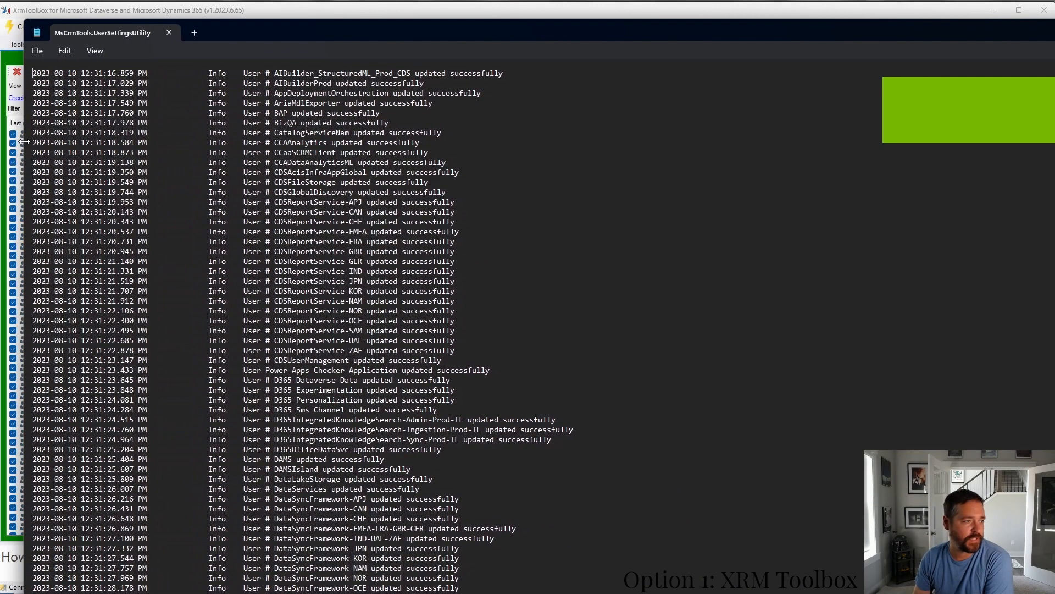
pyautogui.moveTo(5, 141); pyautogui.dragTo(2, 141)
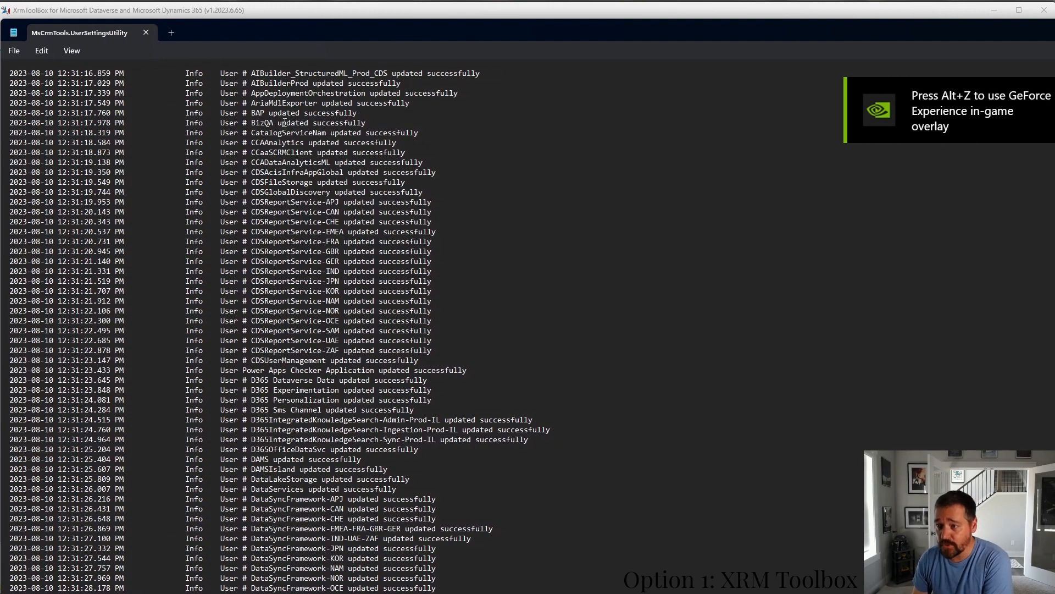
pyautogui.scroll(-7, 399, 169)
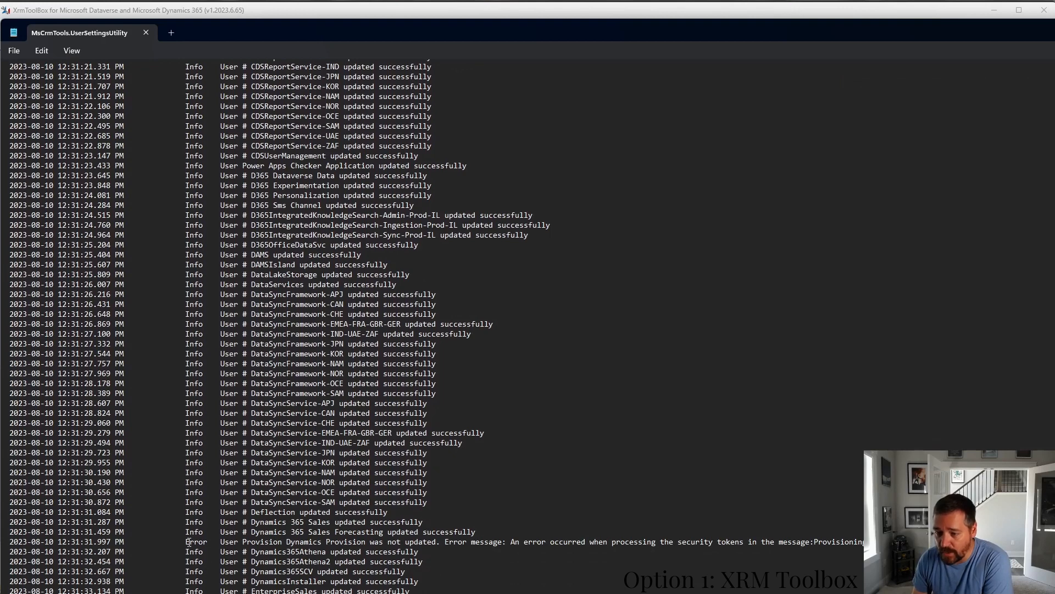
pyautogui.moveTo(186, 542); pyautogui.dragTo(767, 543)
pyautogui.hotkey('shift', 'Home')
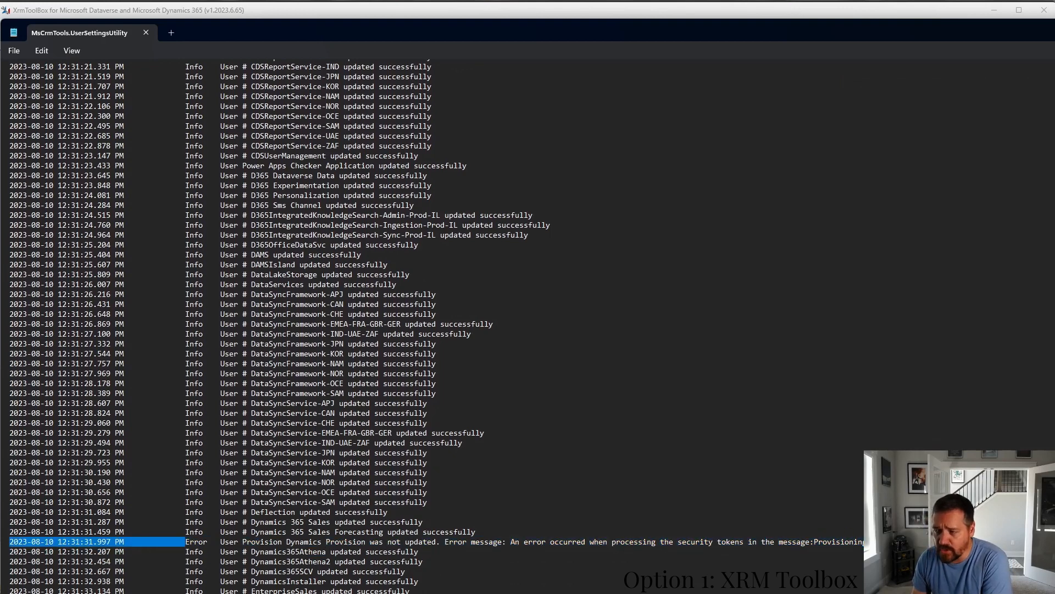
# Highlight the error entry for the Dynamics provisioning user and examine the log entries around it
pyautogui.hotkey('shift', 'End')
pyautogui.scroll(-10, 624, 577)
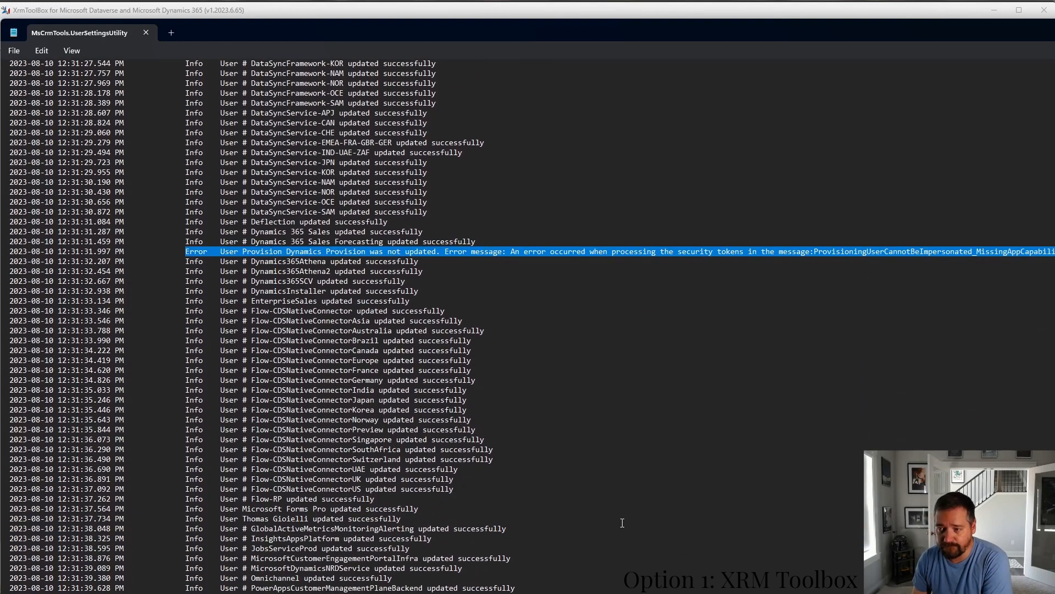
pyautogui.scroll(15, 622, 522)
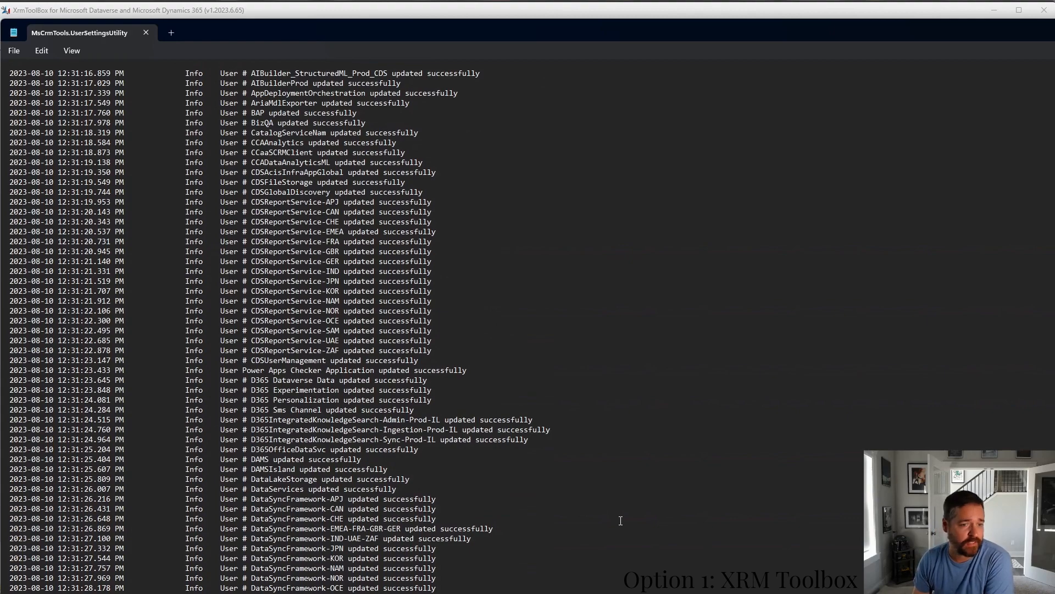
# Close the update log and clear the check marks from all enabled users
pyautogui.moveTo(1021, 34); pyautogui.dragTo(898, 27)
pyautogui.click(1026, 24)
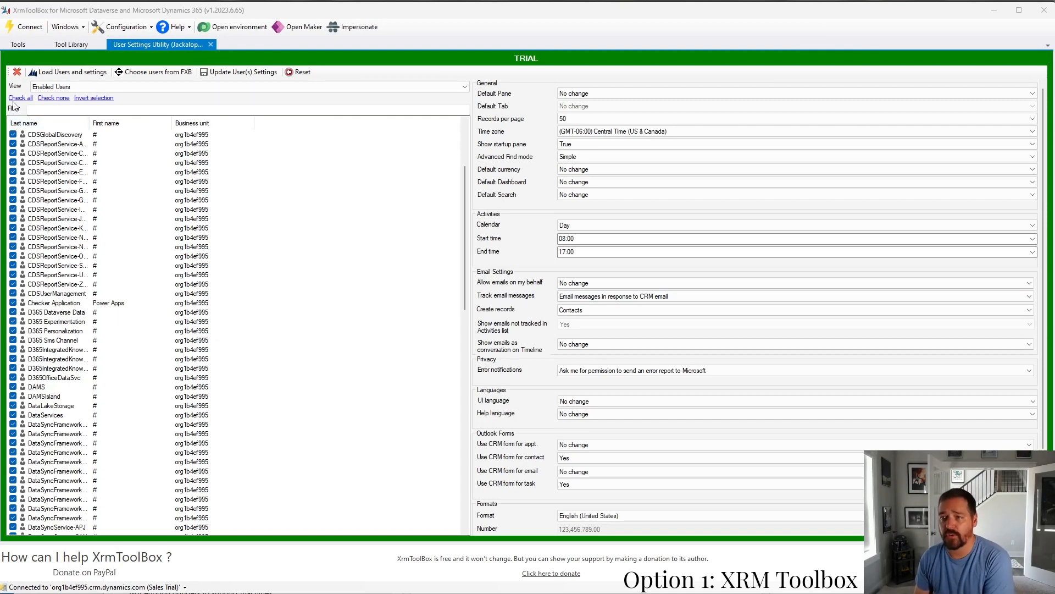
pyautogui.click(53, 98)
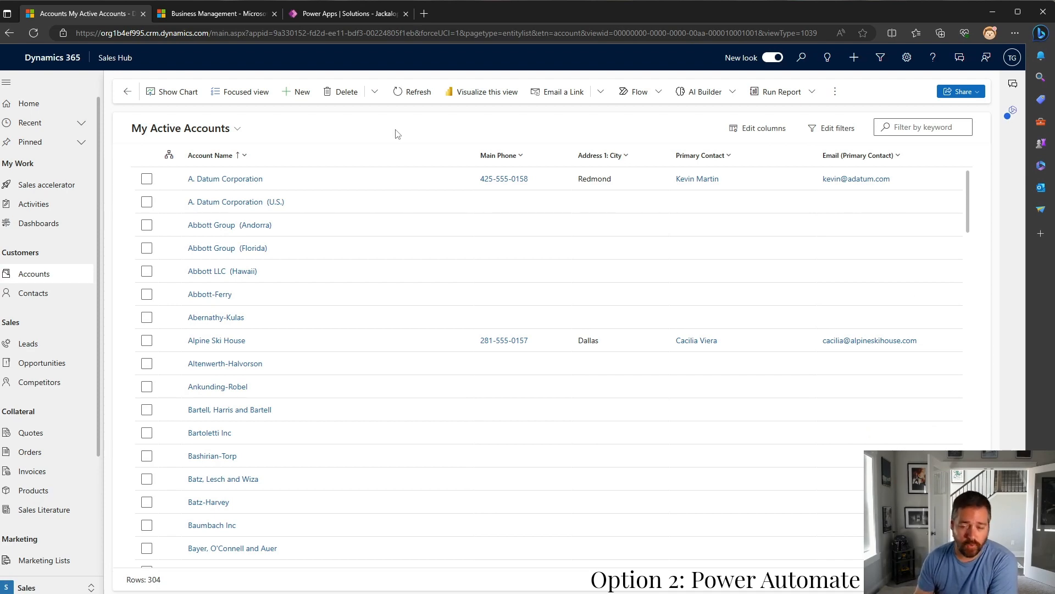
# Switch back to XrmToolBox, search the tools for "fetch", and open FetchXML Builder
pyautogui.hotkey('alt', 'Tab')
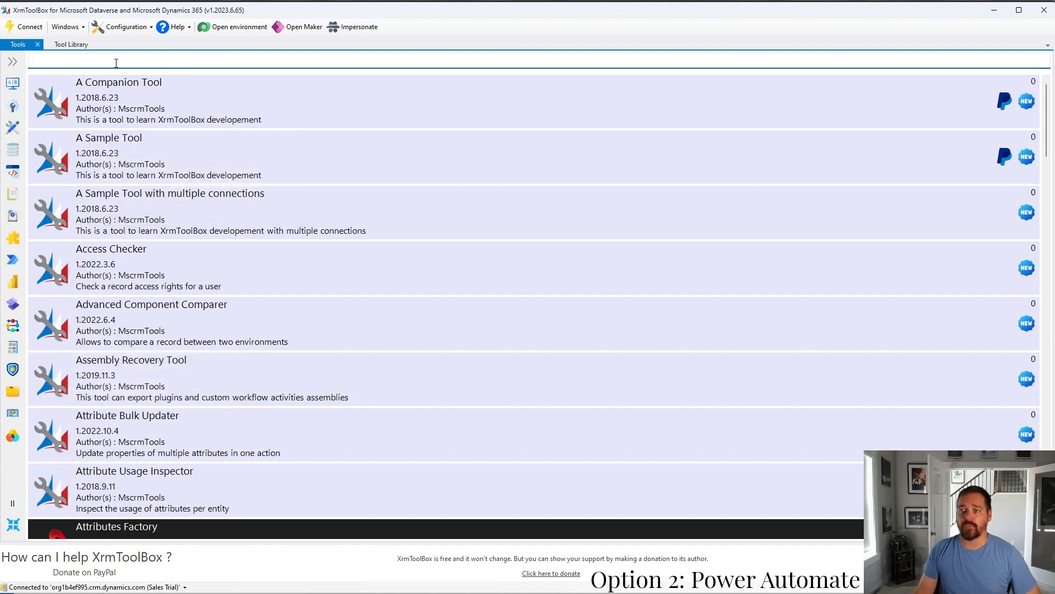
pyautogui.write('fetch')
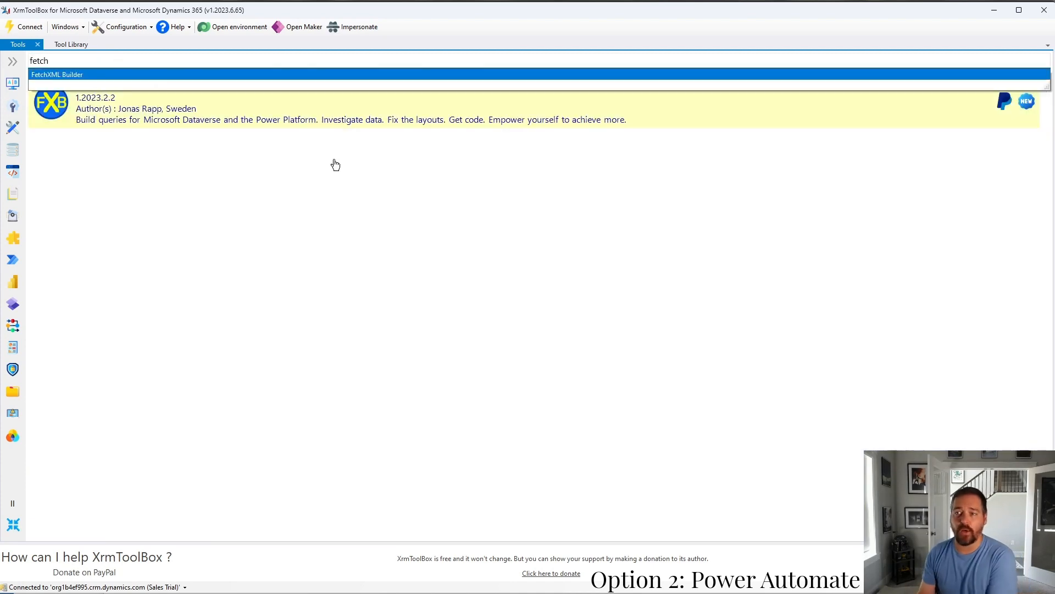
pyautogui.click(389, 280)
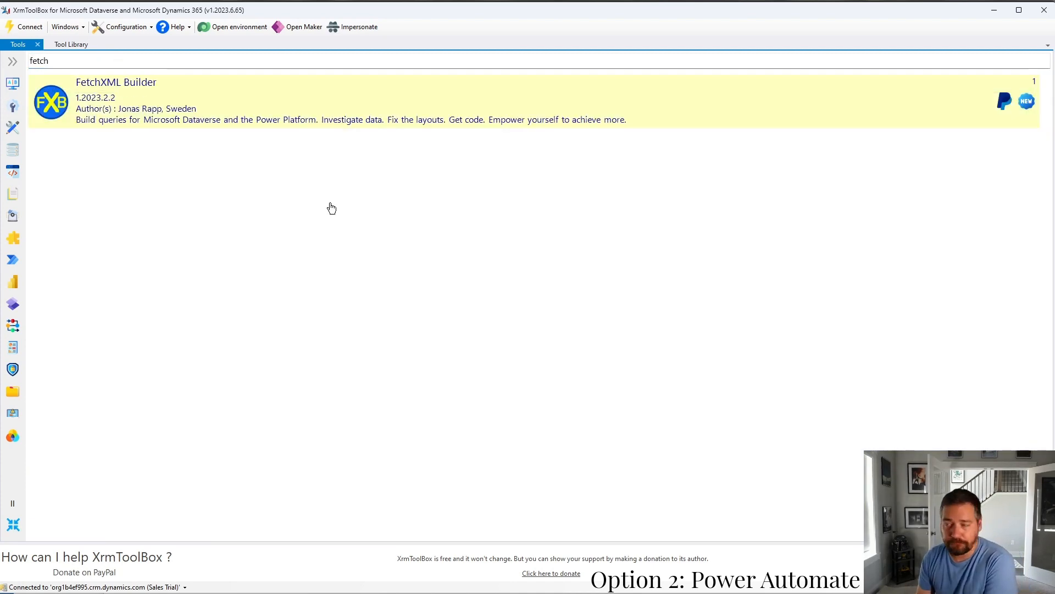
pyautogui.click(315, 112)
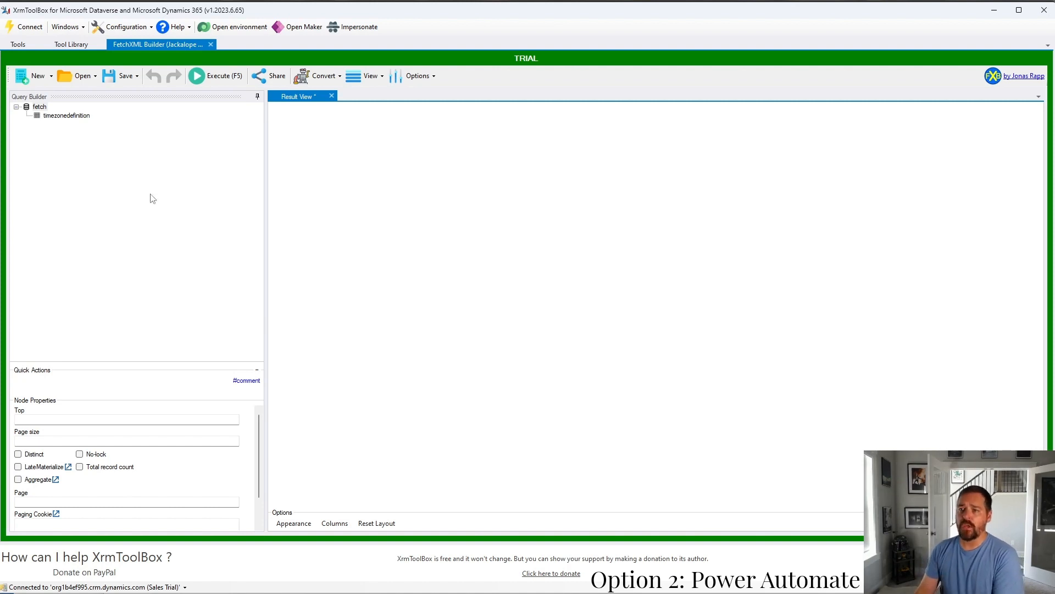
# Replace the query's timezonedefinition entity with User Entity UI Settings
pyautogui.click(64, 115)
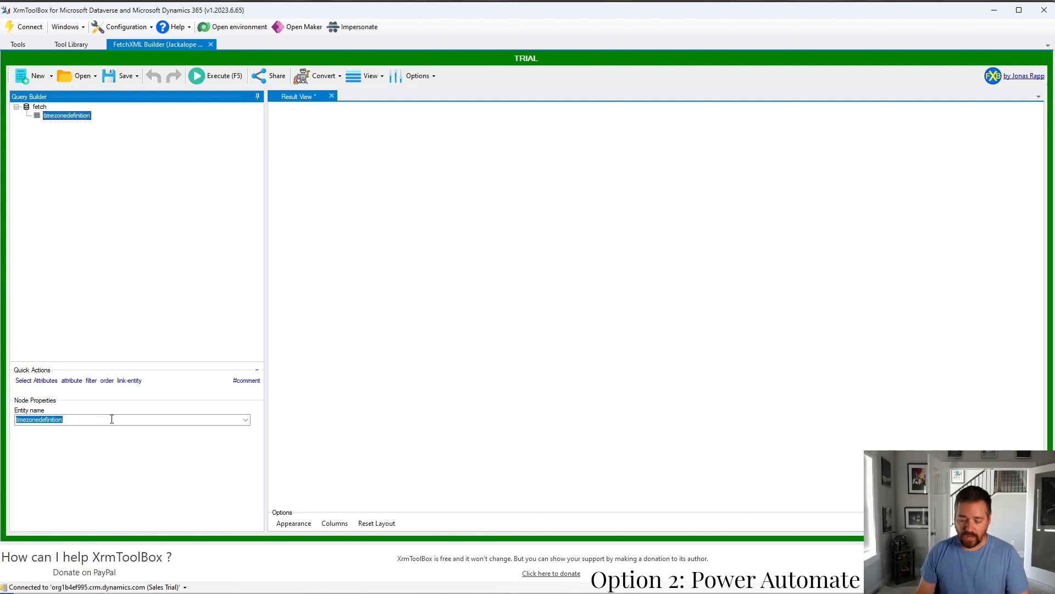
pyautogui.press('Up')
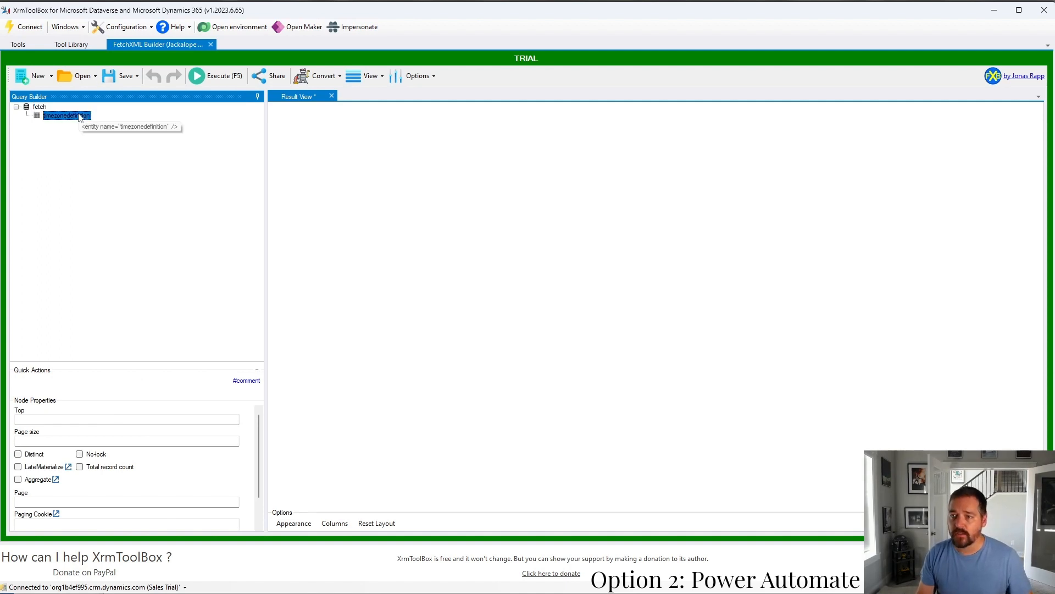
pyautogui.click(79, 115)
pyautogui.press('BackSpace')
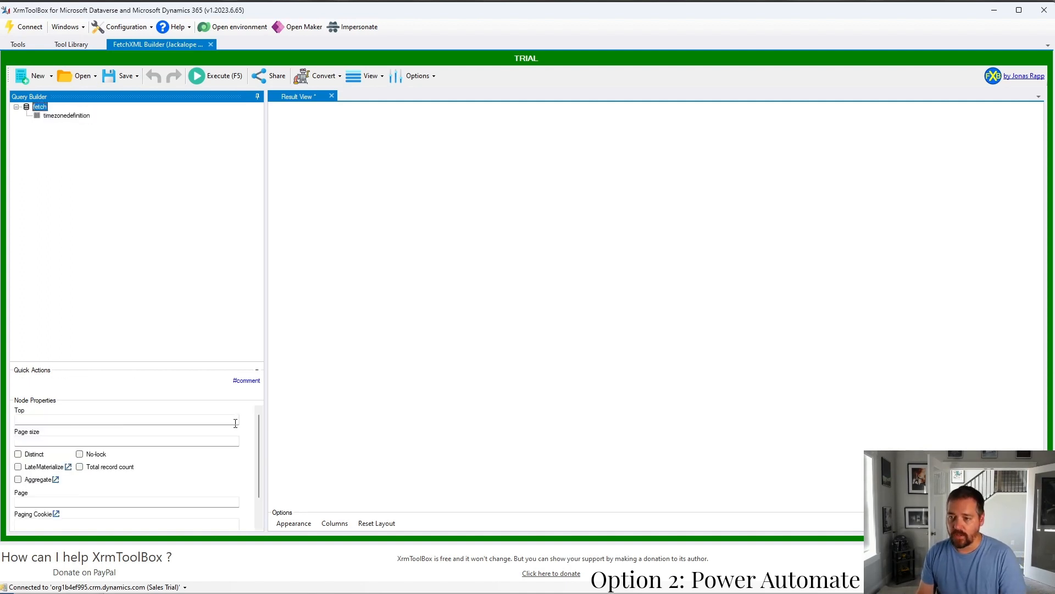
pyautogui.click(235, 421)
pyautogui.click(85, 117)
pyautogui.press('BackSpace')
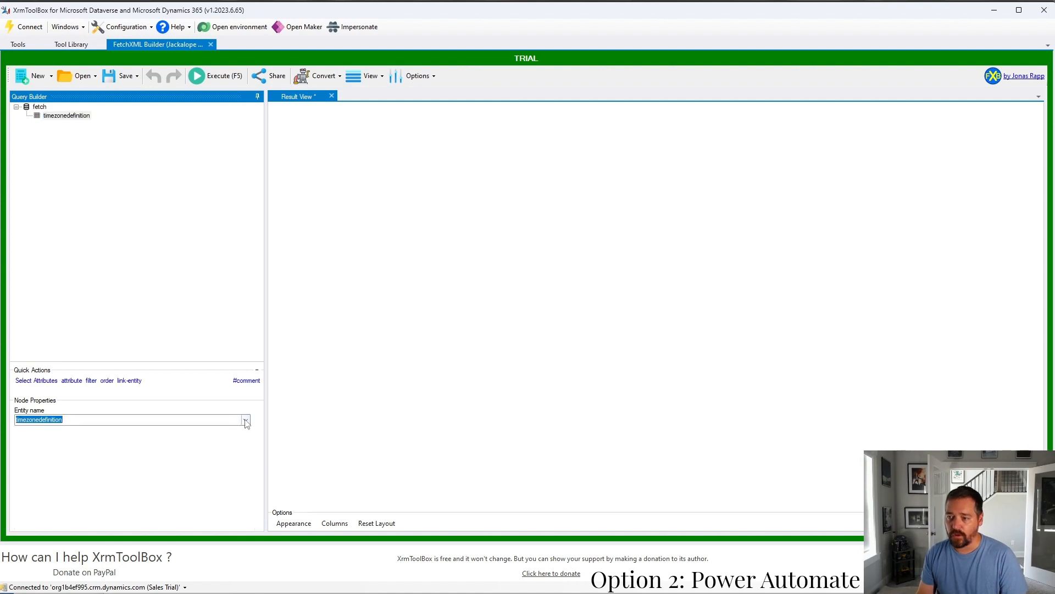
pyautogui.click(245, 419)
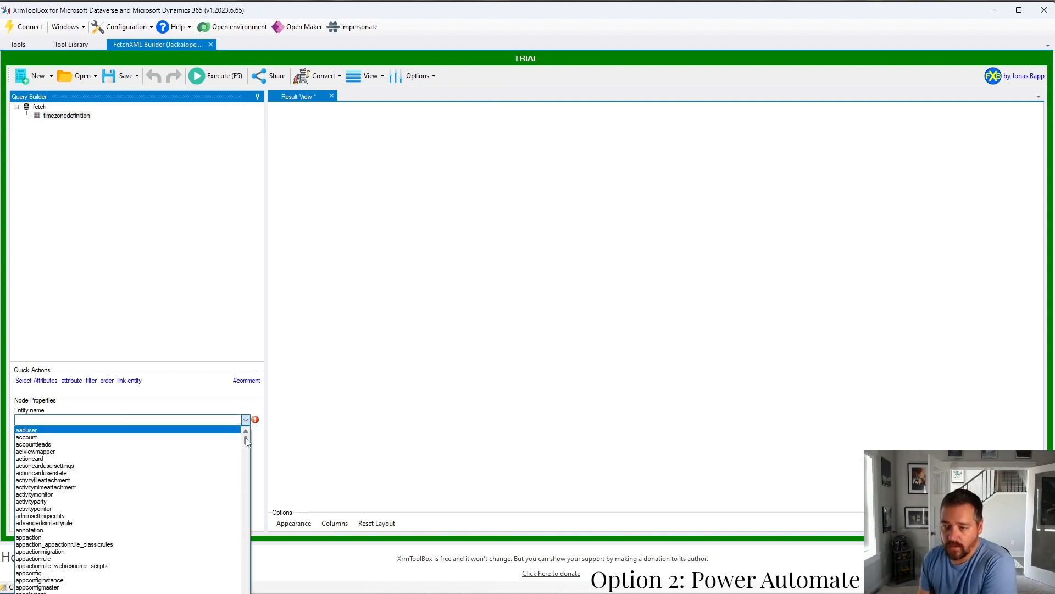
pyautogui.moveTo(245, 437); pyautogui.dragTo(234, 593)
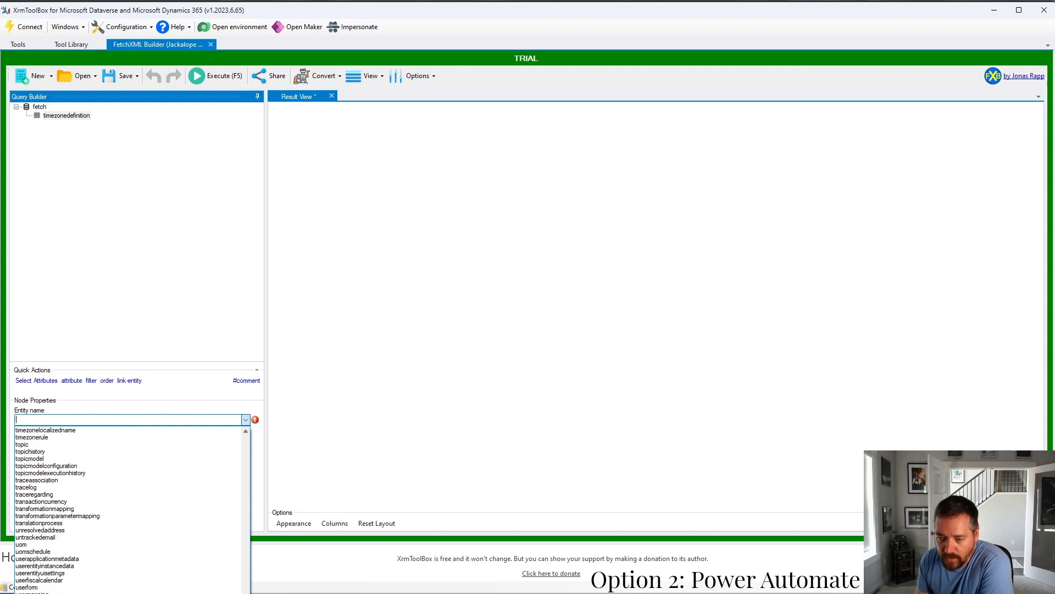
pyautogui.click(142, 574)
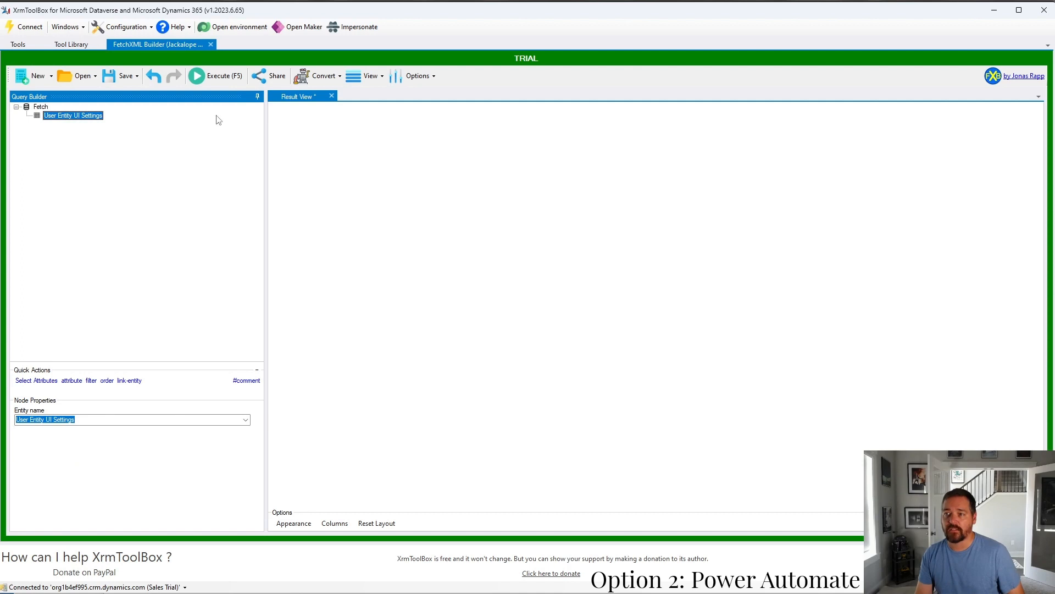
# Execute the User Entity UI Settings query and widen the recentlyviewedxml column in the results
pyautogui.click(217, 75)
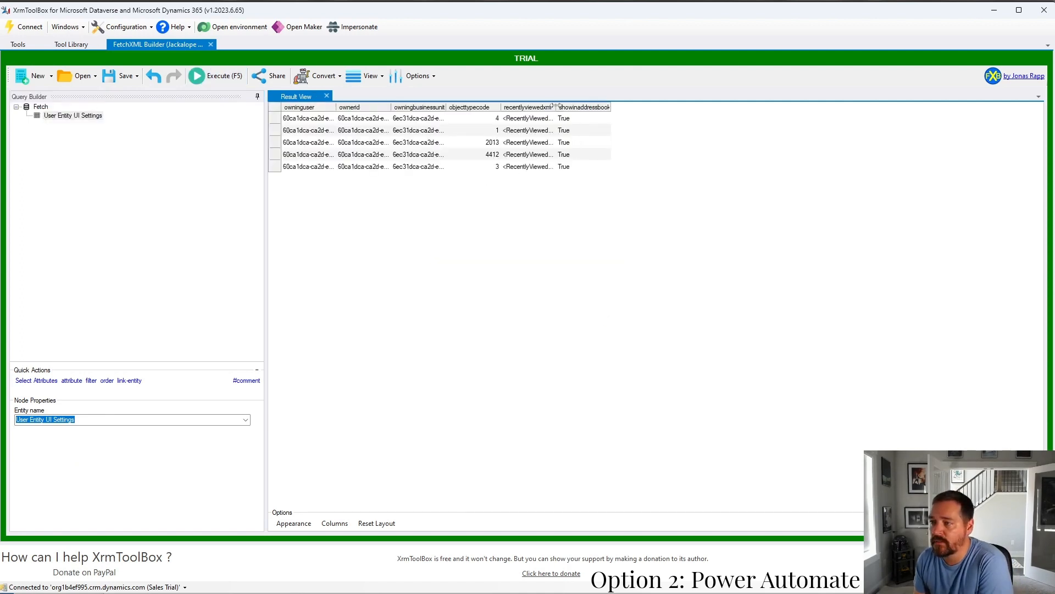
pyautogui.moveTo(609, 106); pyautogui.dragTo(671, 108)
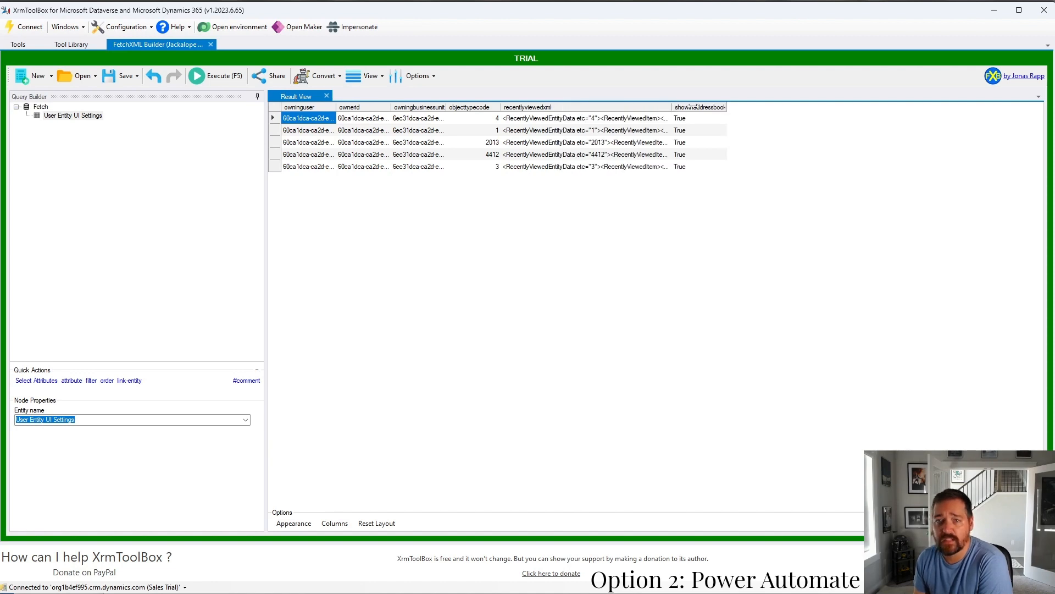
pyautogui.moveTo(673, 107); pyautogui.dragTo(797, 105)
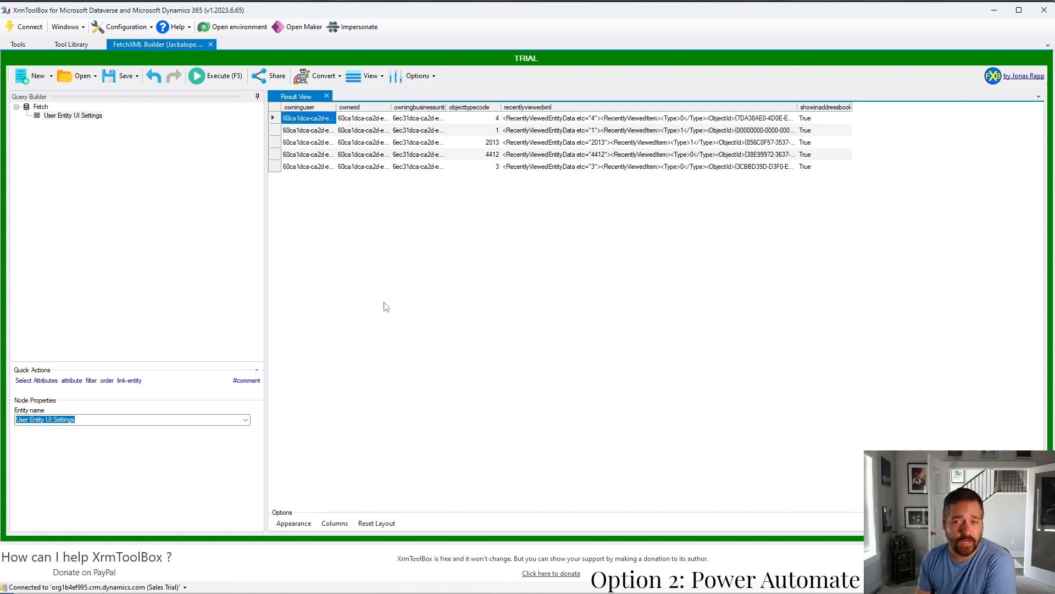
# Change the query entity to the "User settings" entry with a lowercase s and execute the query
pyautogui.click(245, 420)
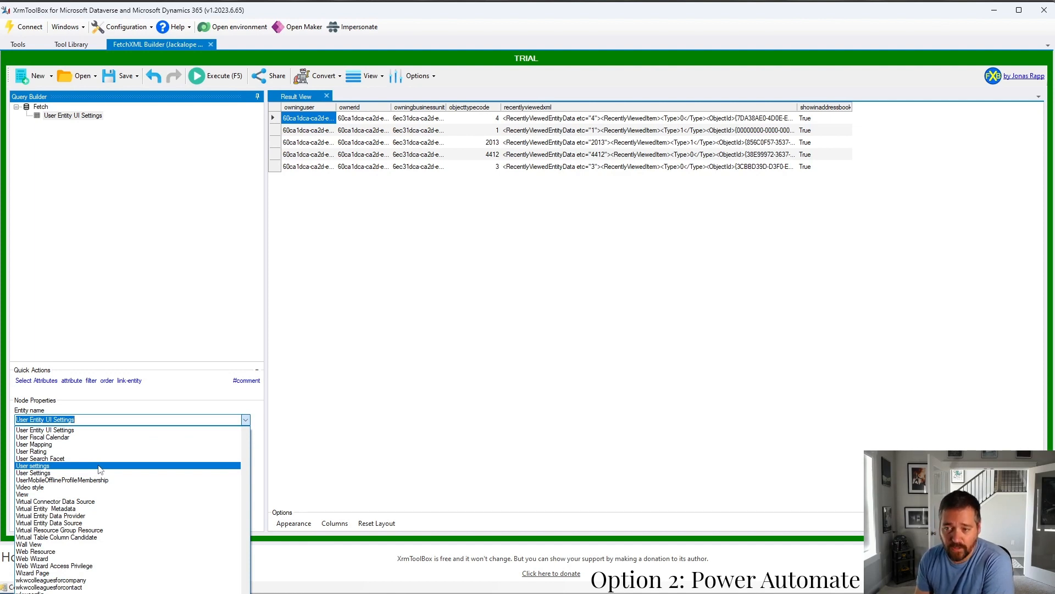
pyautogui.click(100, 467)
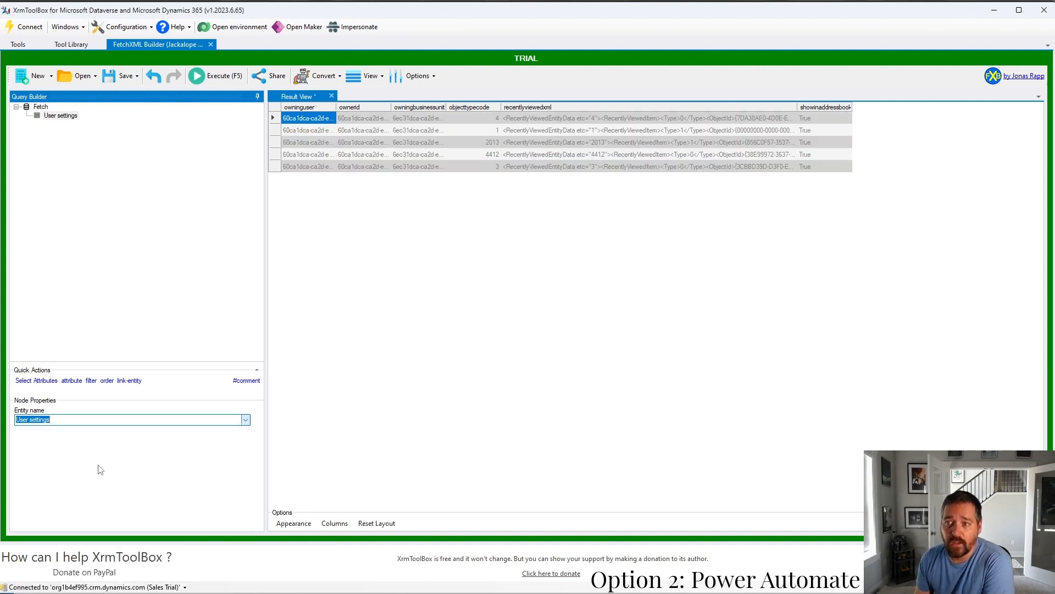
pyautogui.click(236, 80)
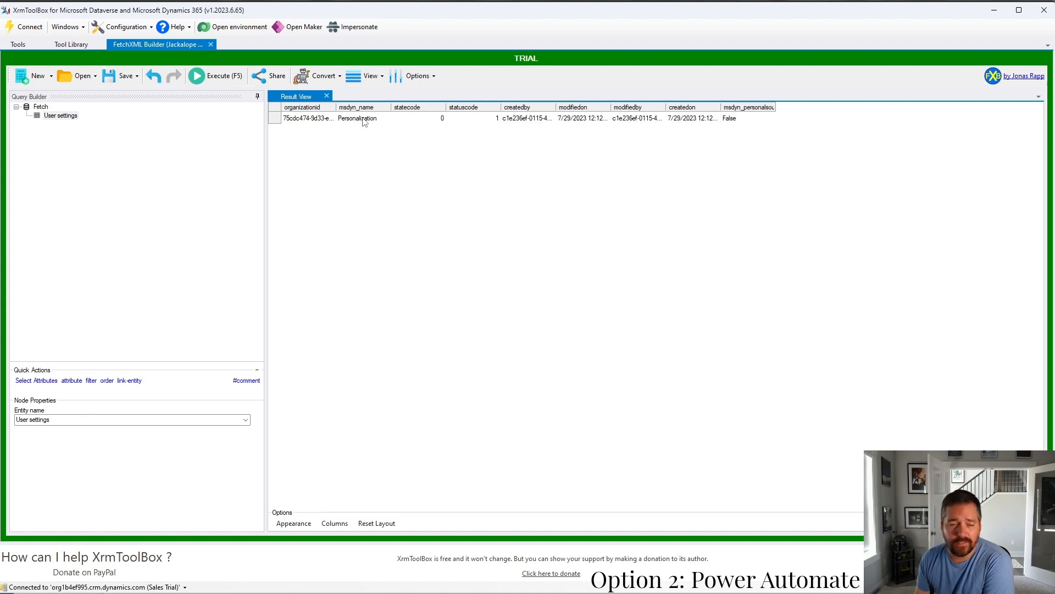
# Change the query entity to the "User Settings" entry with a capital S and execute the query
pyautogui.click(245, 420)
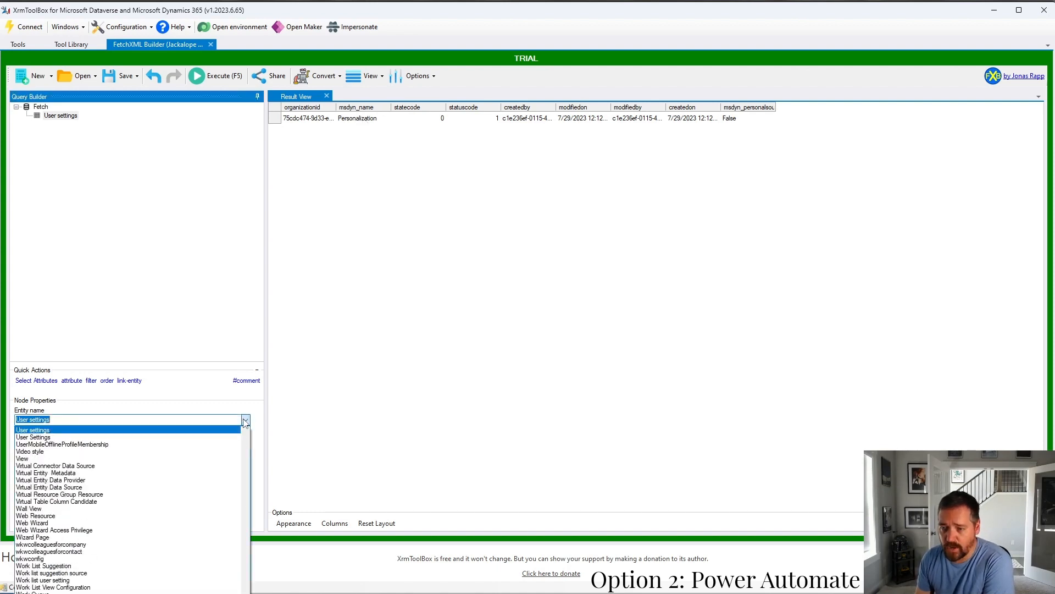
pyautogui.click(92, 438)
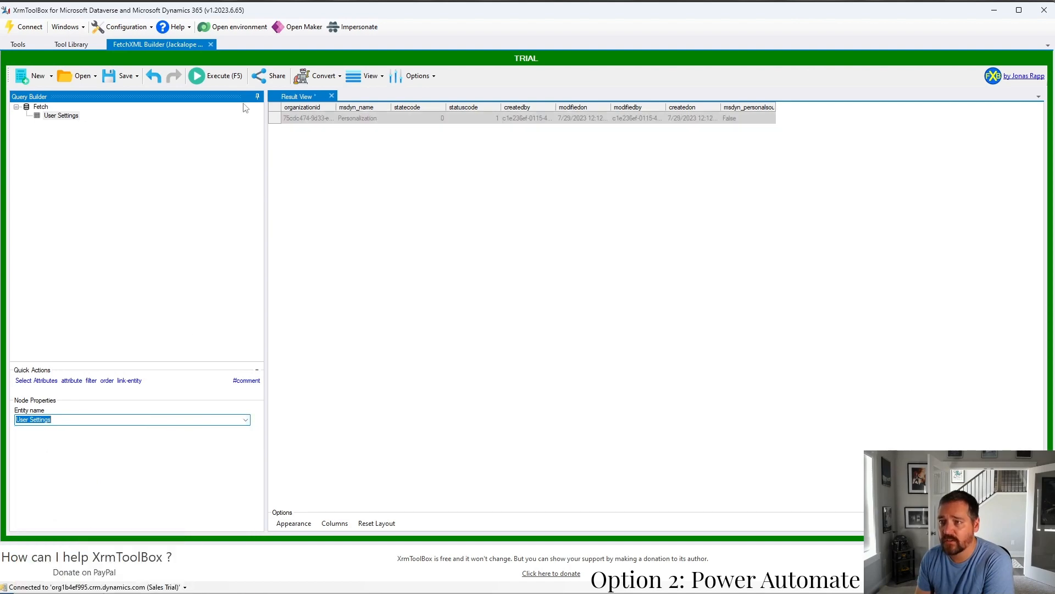
pyautogui.click(217, 76)
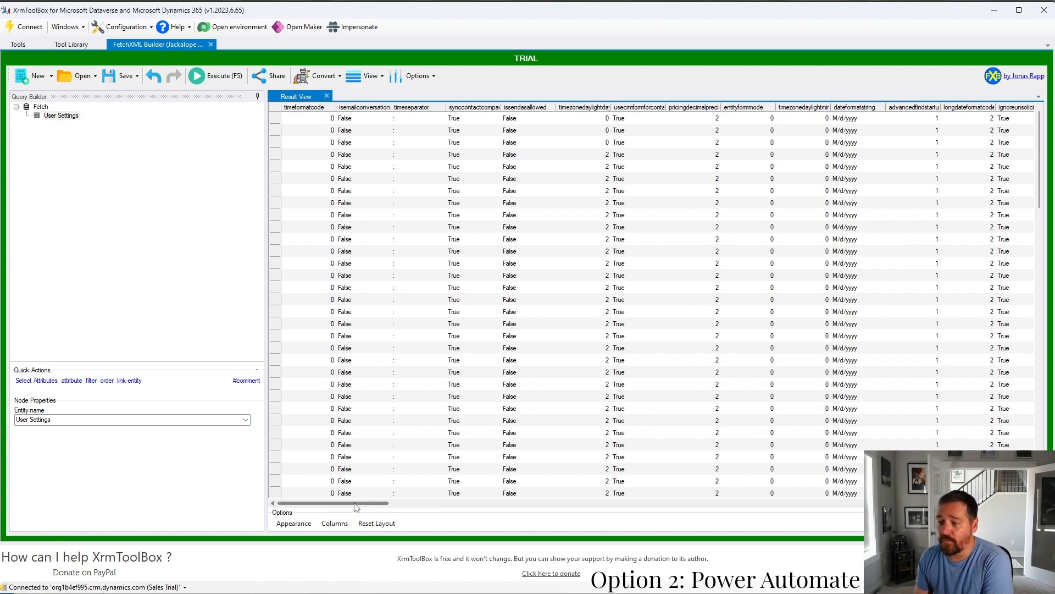
# Examine the columns of the User Settings results, from timeformatcode across to trytogglesets
pyautogui.moveTo(356, 505); pyautogui.dragTo(356, 507)
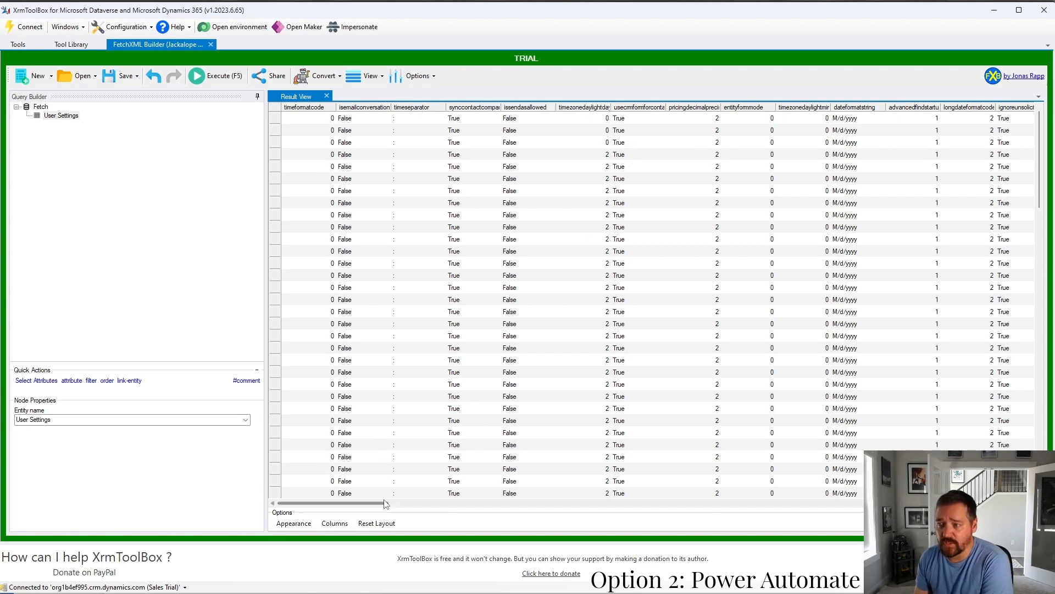
pyautogui.moveTo(378, 506); pyautogui.dragTo(386, 507)
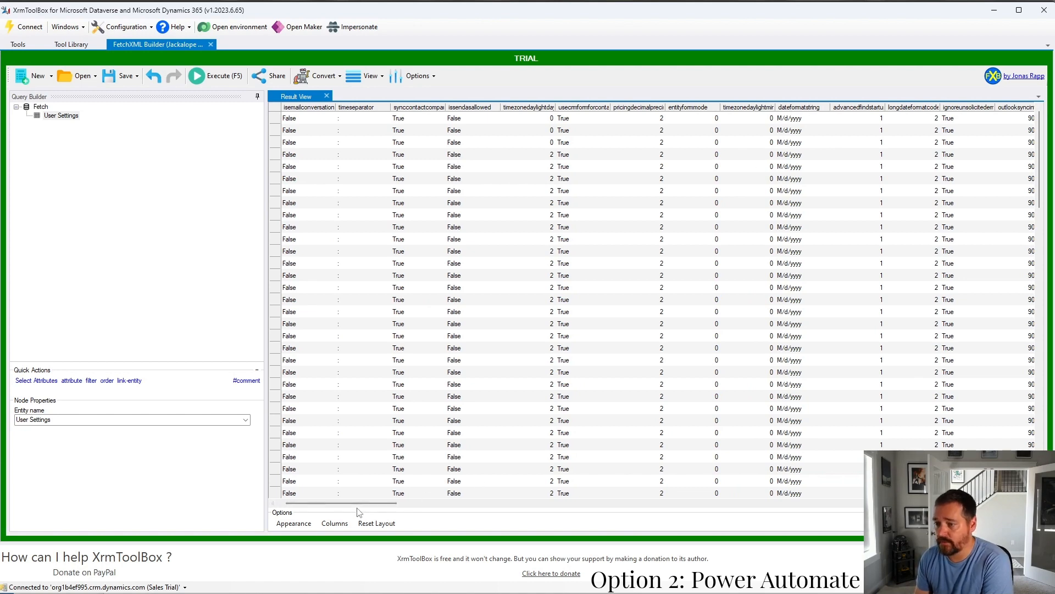
pyautogui.moveTo(360, 504); pyautogui.dragTo(452, 511)
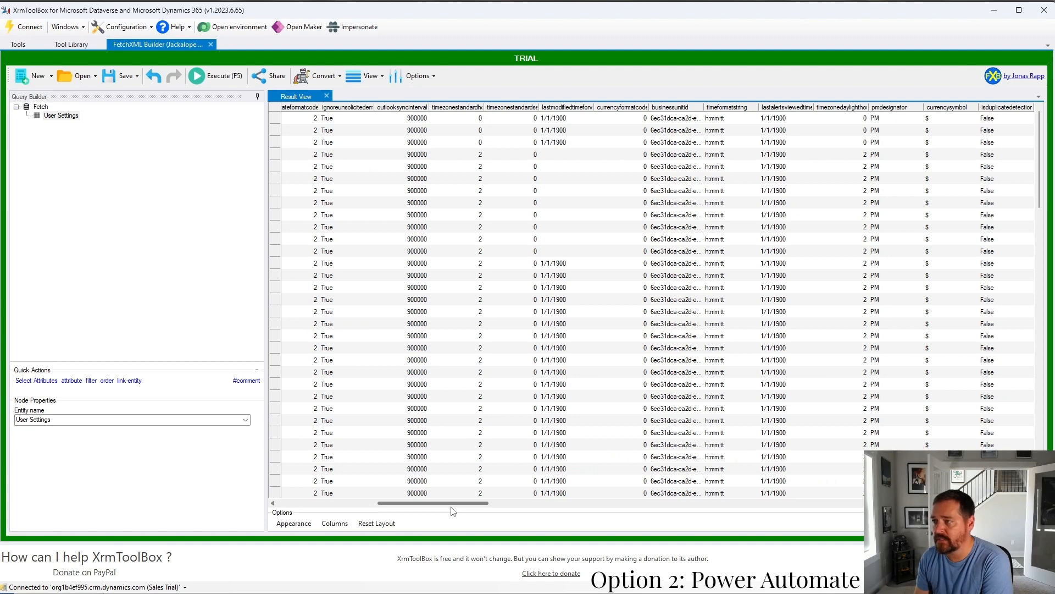
pyautogui.moveTo(453, 511); pyautogui.dragTo(948, 530)
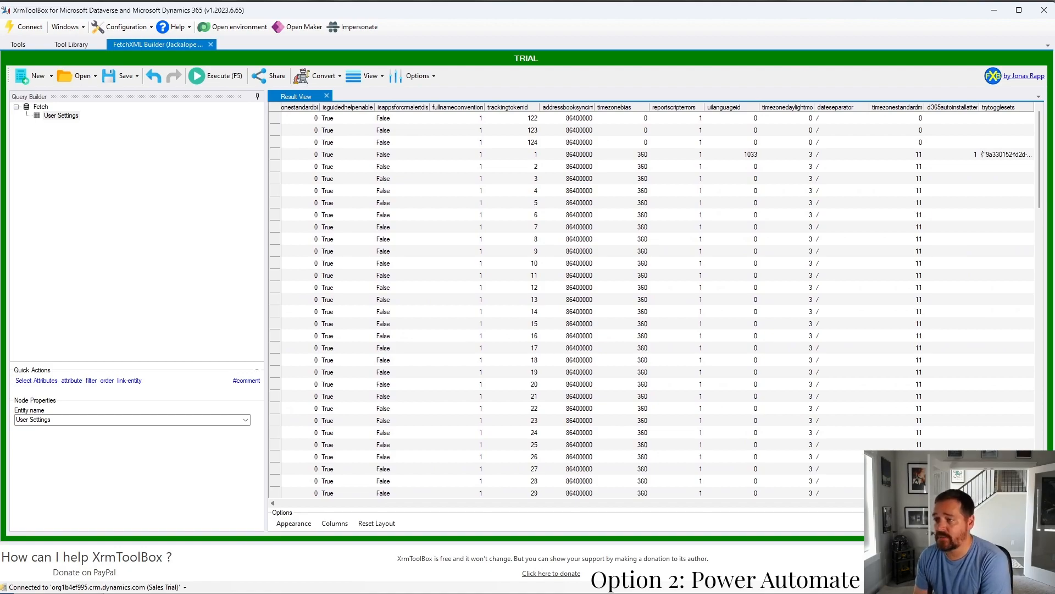
pyautogui.moveTo(974, 520); pyautogui.dragTo(336, 517)
# Display the query's FetchXML with the entity name usersettings highlighted, and return to the query results
pyautogui.click(364, 77)
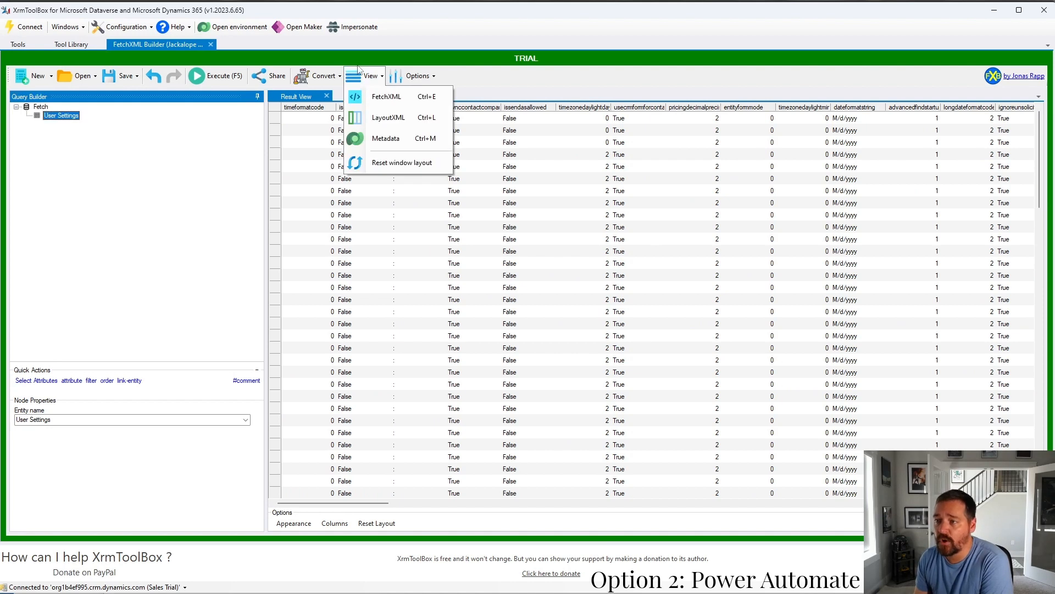
pyautogui.click(375, 92)
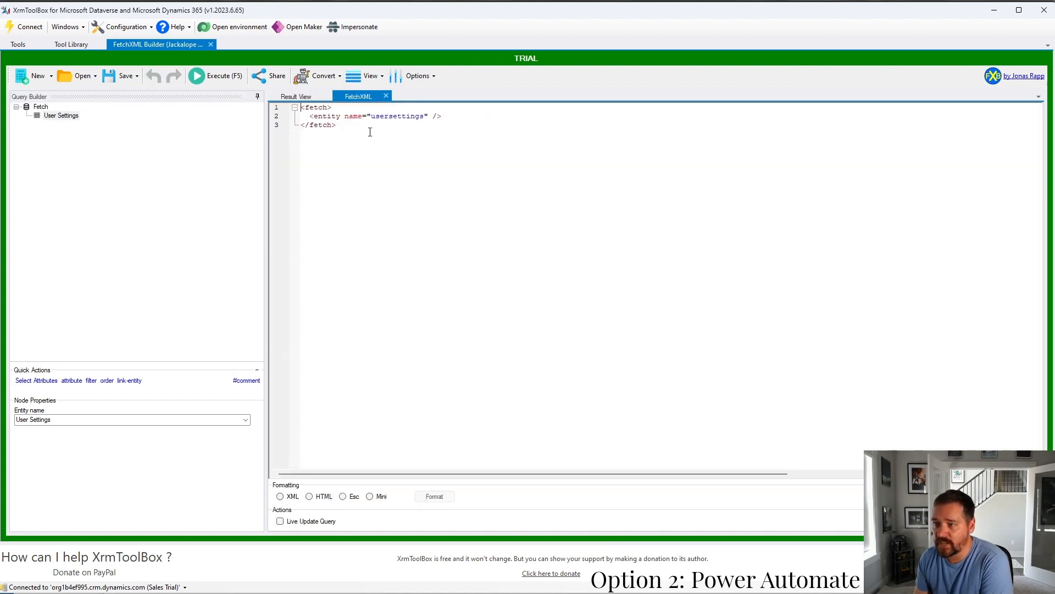
pyautogui.doubleClick(396, 116)
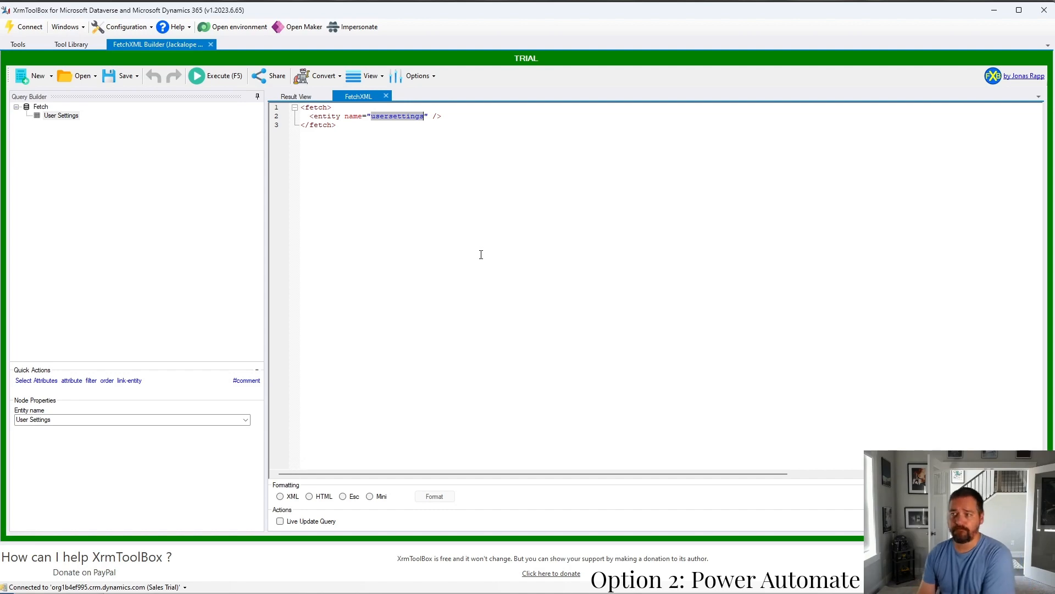
pyautogui.click(296, 97)
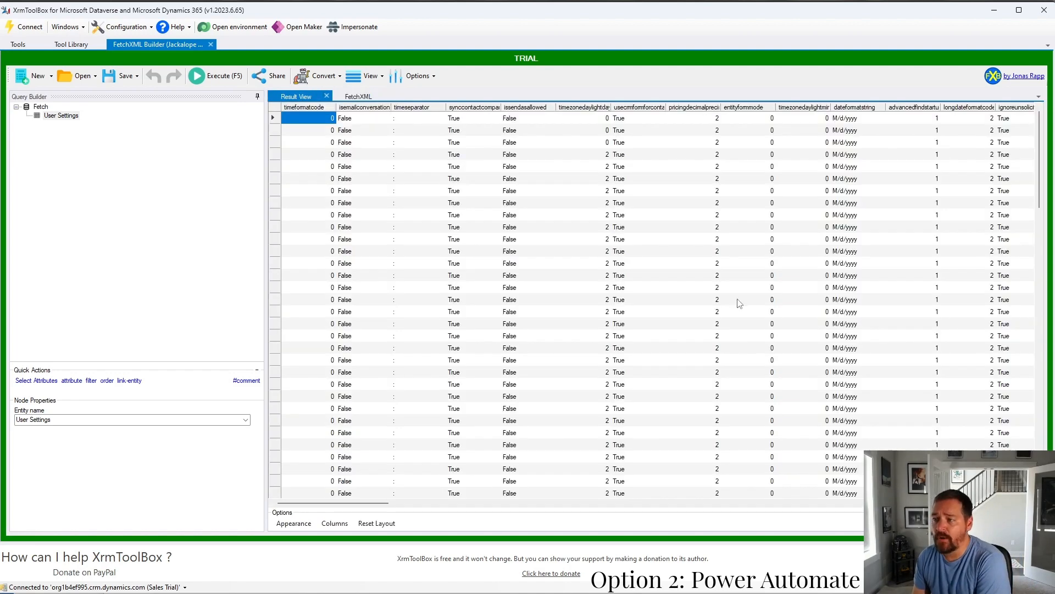
# Open the attribute selection for the User Settings entity and include systemuserid
pyautogui.click(60, 116)
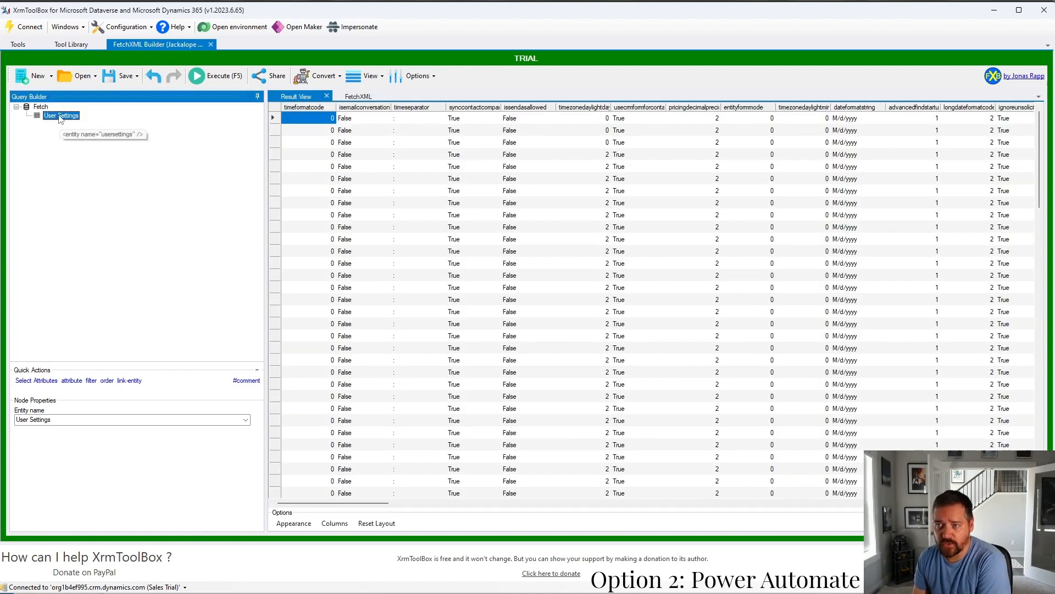
pyautogui.rightClick(61, 117)
pyautogui.click(94, 120)
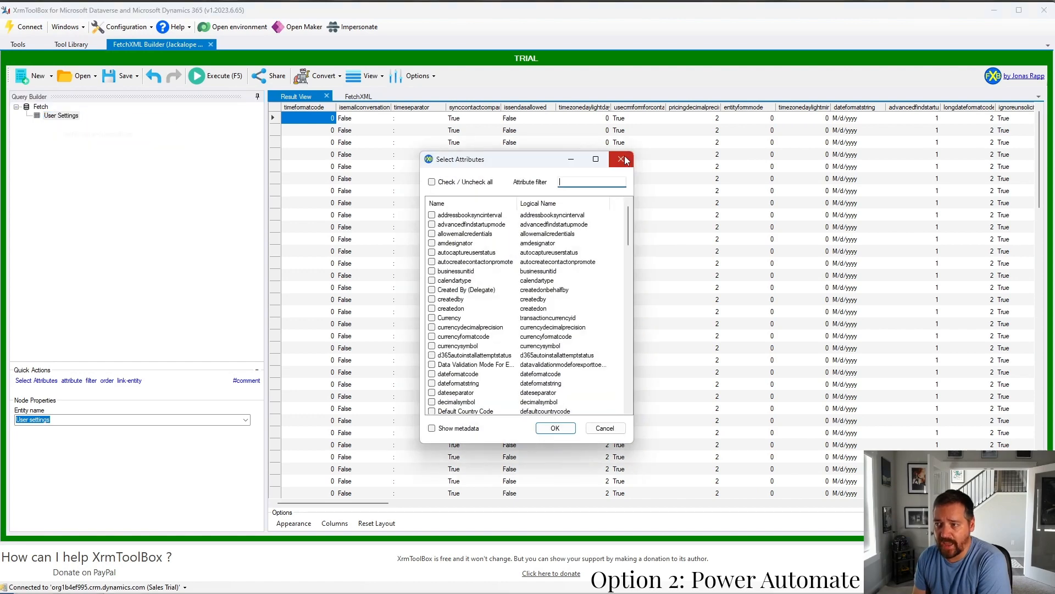
pyautogui.moveTo(628, 233); pyautogui.dragTo(627, 401)
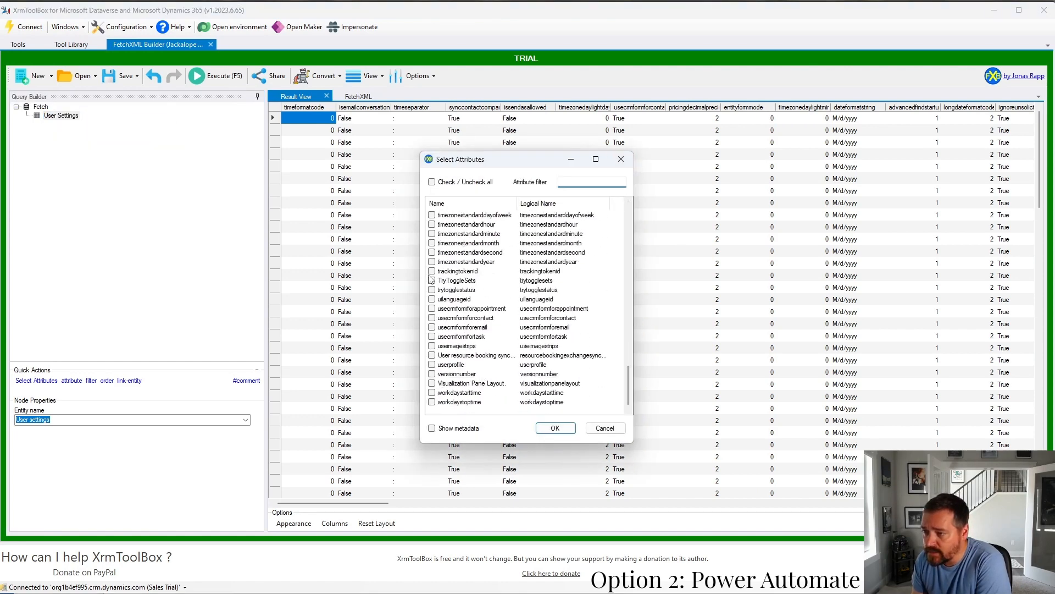
pyautogui.scroll(10, 443, 347)
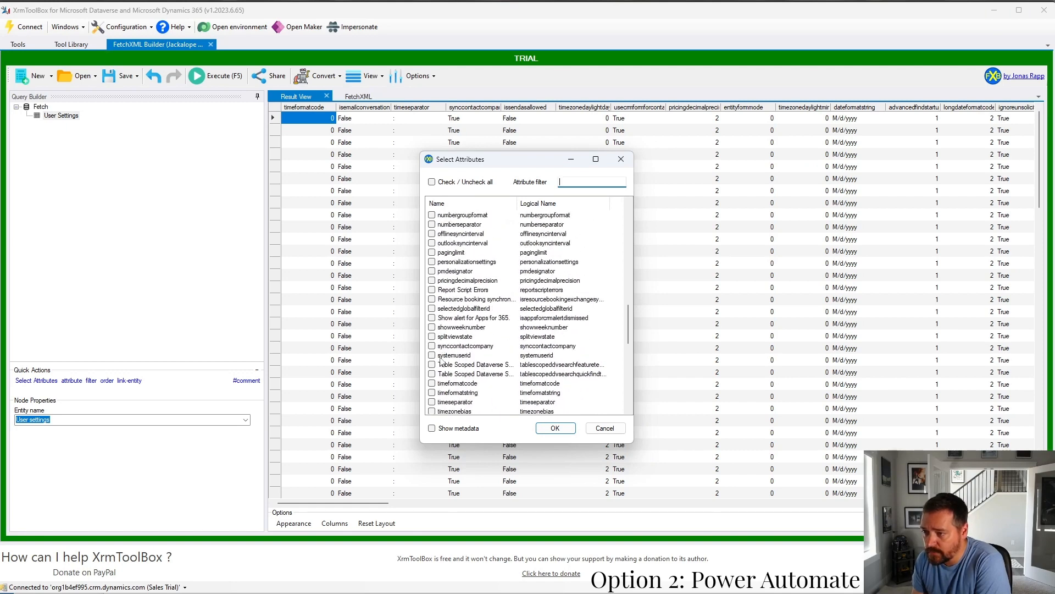
pyautogui.click(432, 356)
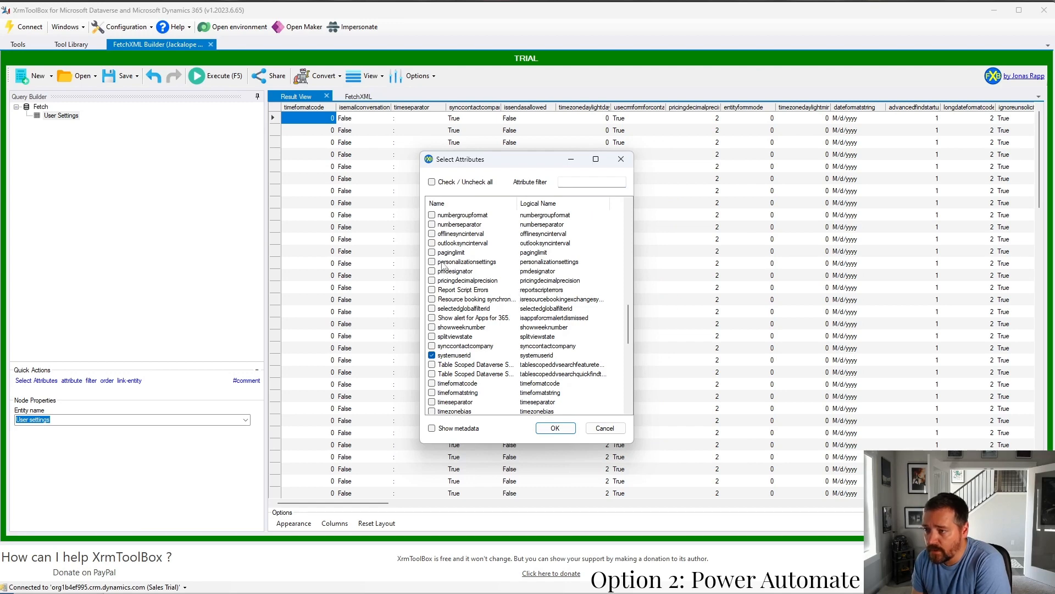
# Include the timezonecode, timeformatcode, timeformatstring and paginglimit attributes, apply the selection, and execute the User Settings query
pyautogui.scroll(2, 461, 309)
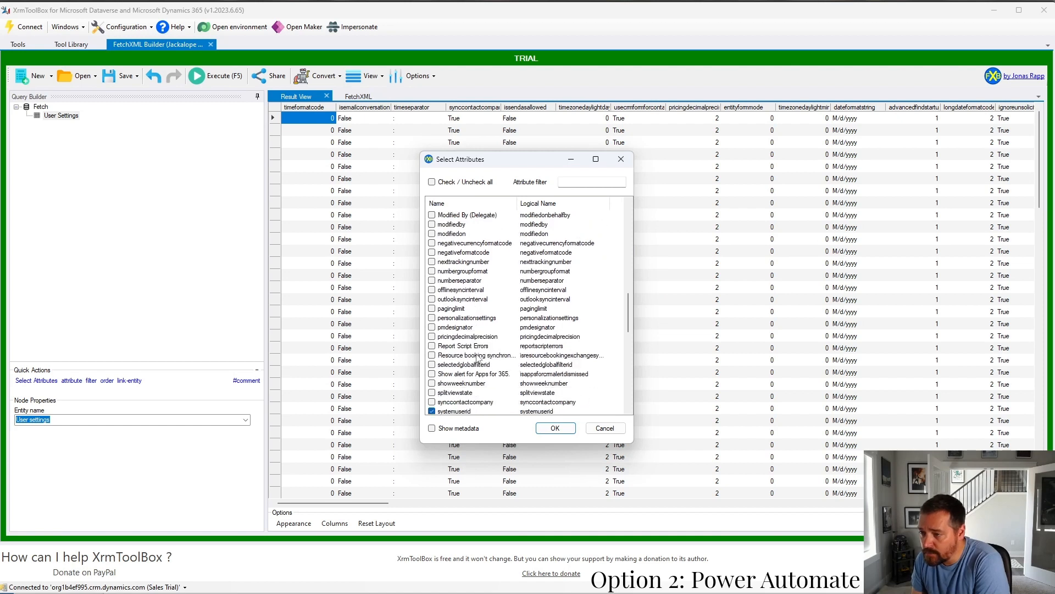
pyautogui.scroll(-5, 478, 358)
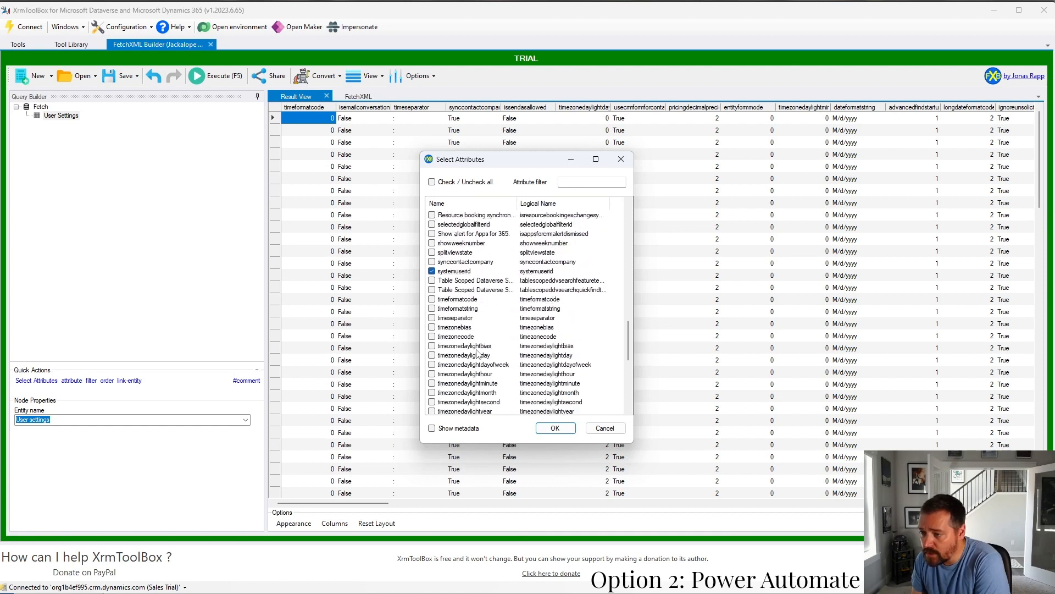
pyautogui.click(432, 337)
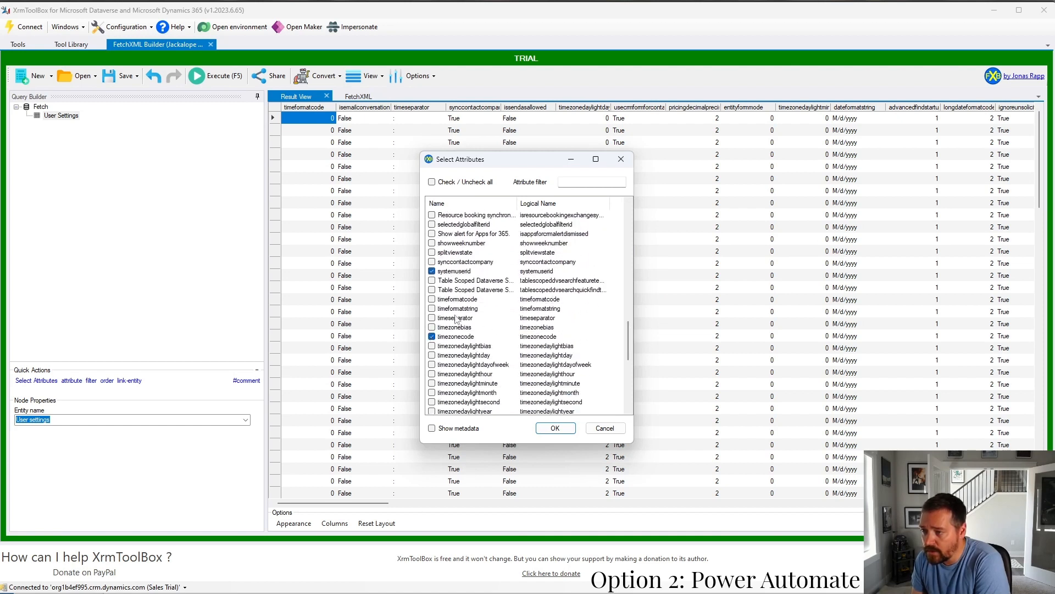
pyautogui.click(432, 299)
pyautogui.click(432, 308)
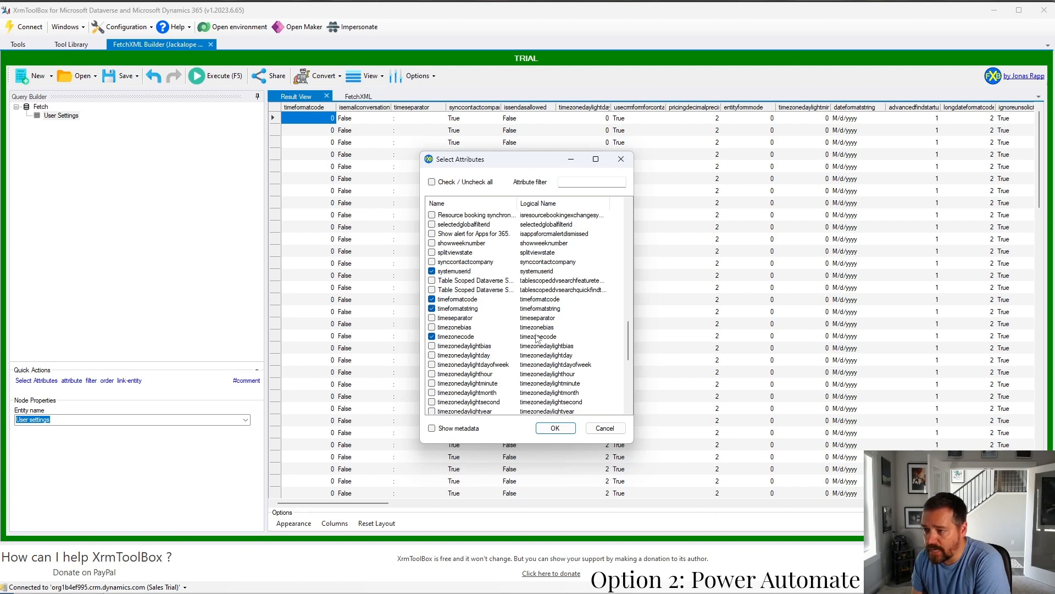
pyautogui.scroll(5, 468, 352)
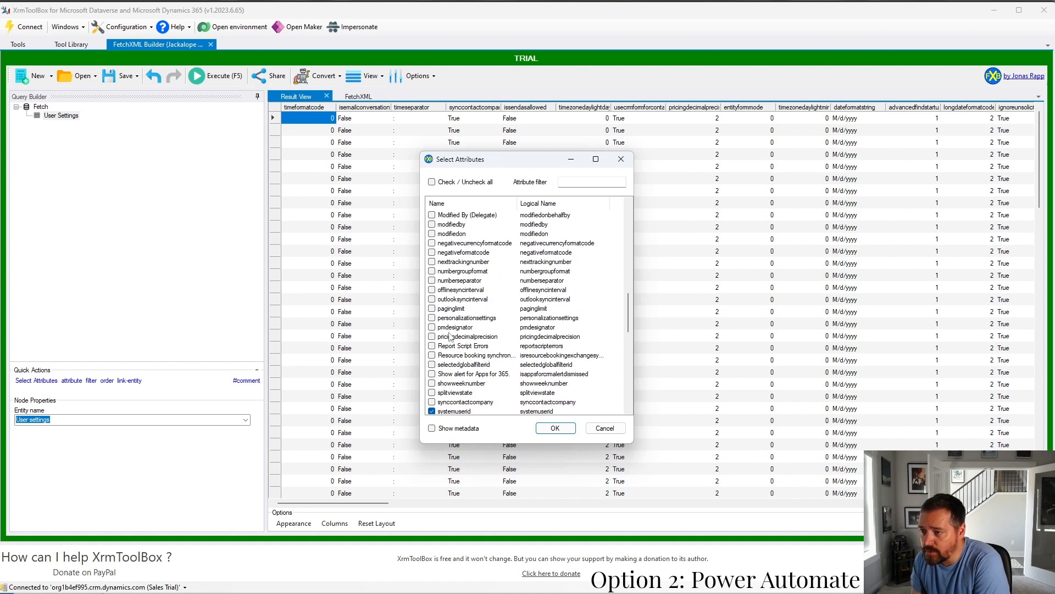
pyautogui.click(432, 308)
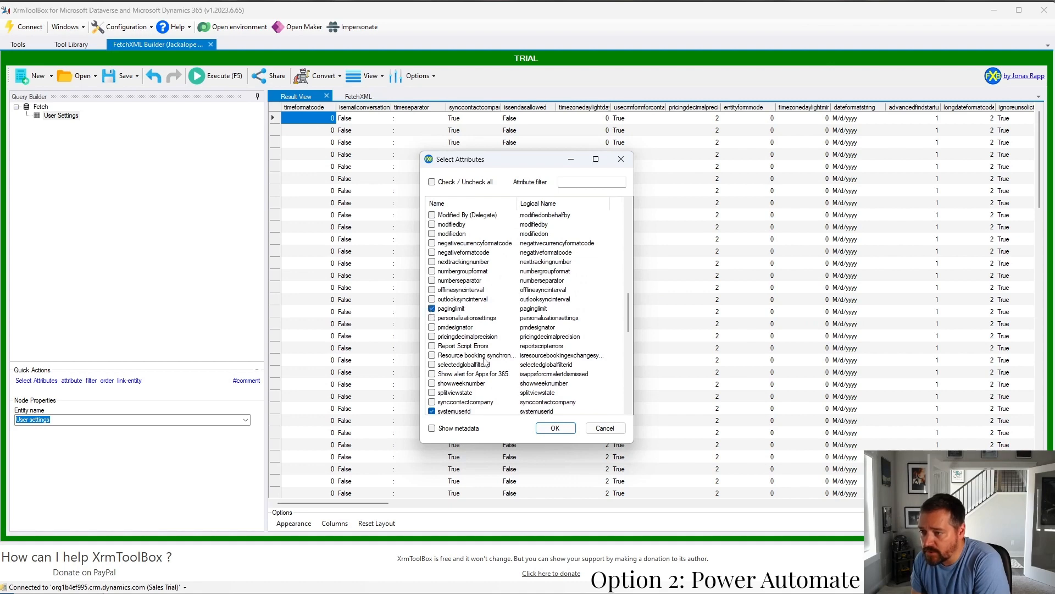
pyautogui.click(555, 429)
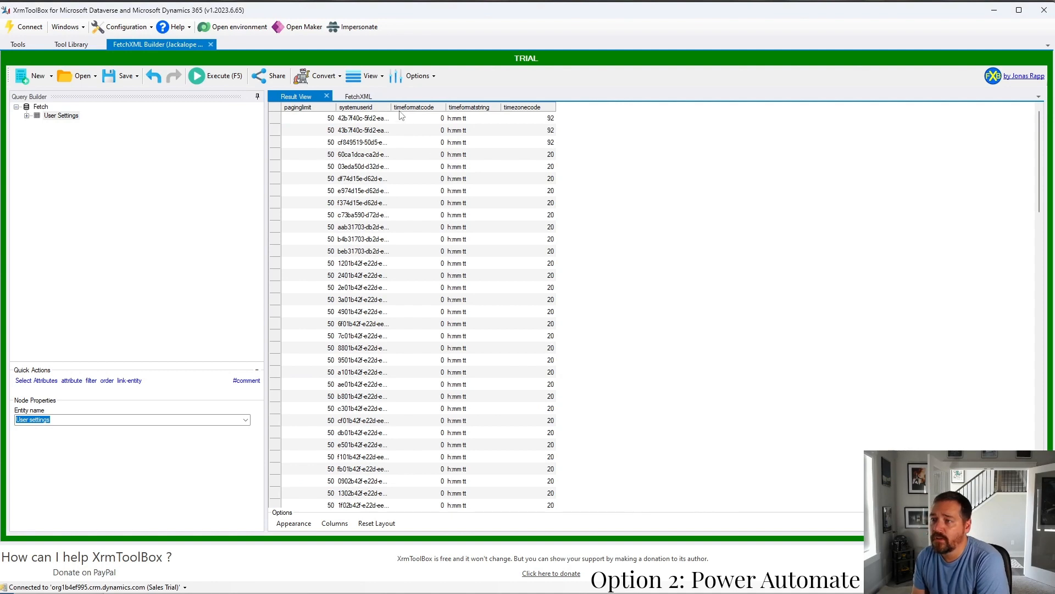
# Widen the systemuserid and paginglimit columns and examine the User Settings rows from first to last, including their timezonecode values
pyautogui.moveTo(391, 105); pyautogui.dragTo(579, 105)
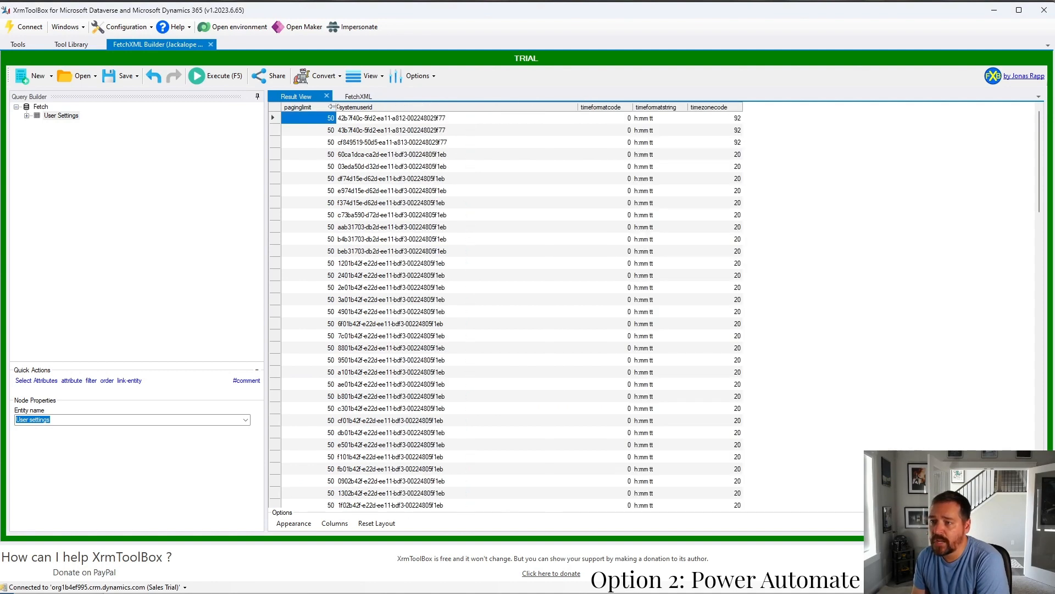
pyautogui.moveTo(337, 107); pyautogui.dragTo(391, 107)
pyautogui.scroll(-20, 371, 153)
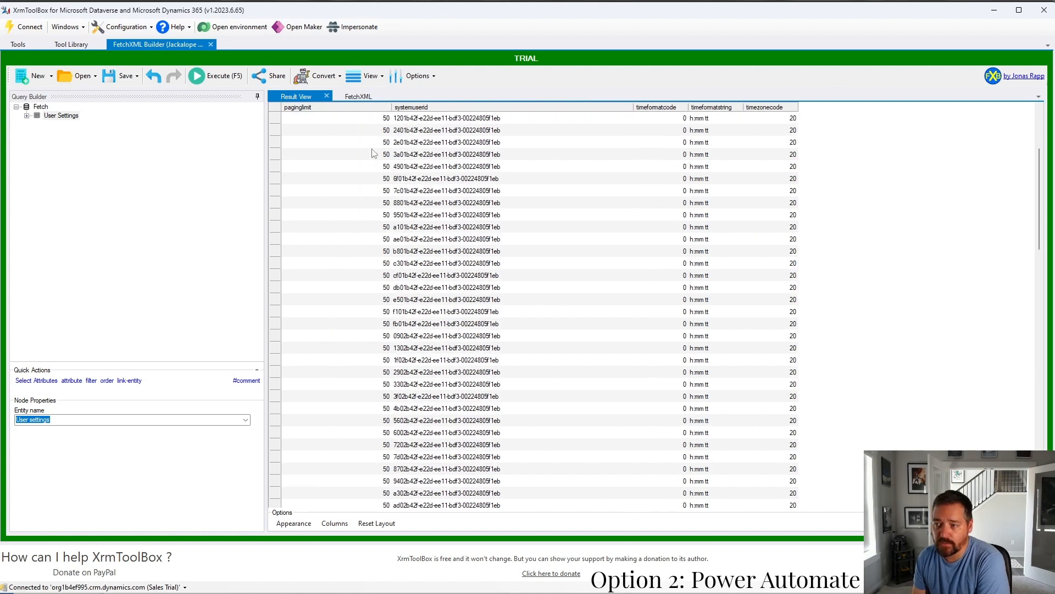
pyautogui.scroll(-9, 371, 154)
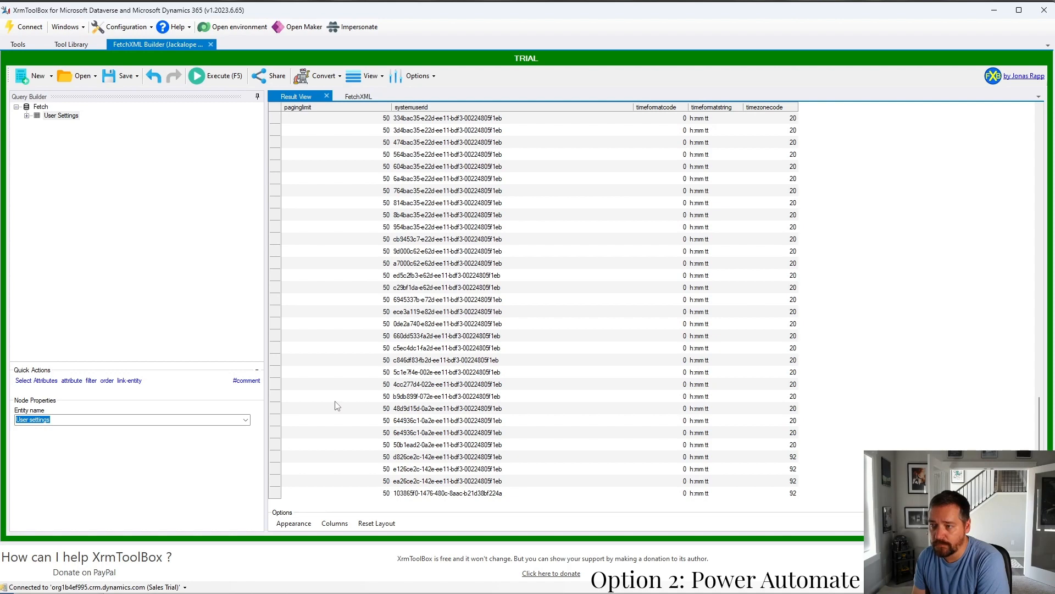
pyautogui.scroll(10, 335, 406)
pyautogui.scroll(11, 337, 406)
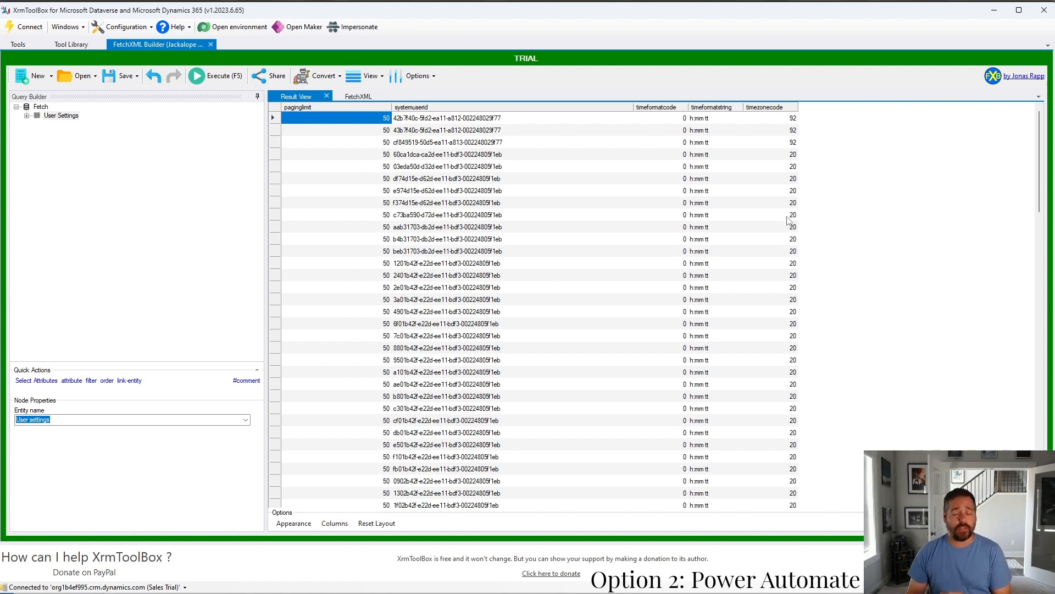
pyautogui.scroll(-10, 789, 292)
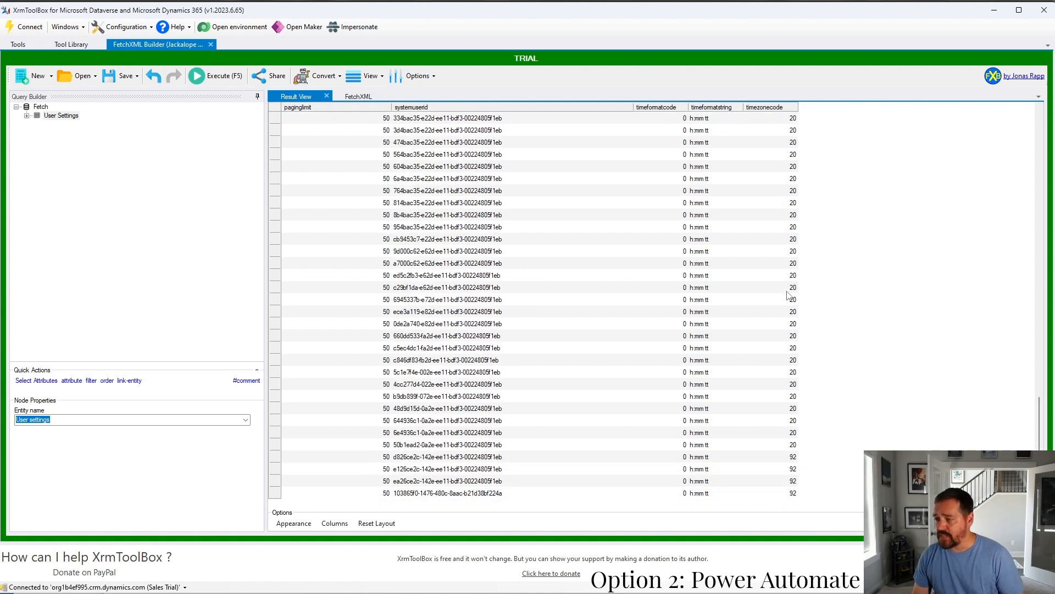
pyautogui.scroll(20, 796, 308)
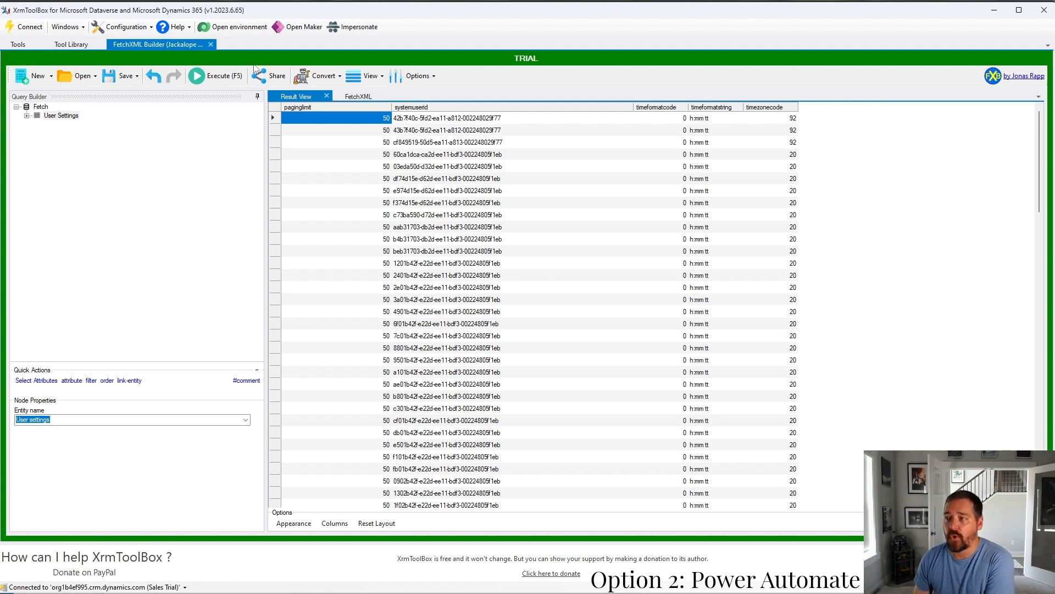
# Create a new query and clear its Top limit so that all records are returned
pyautogui.click(35, 79)
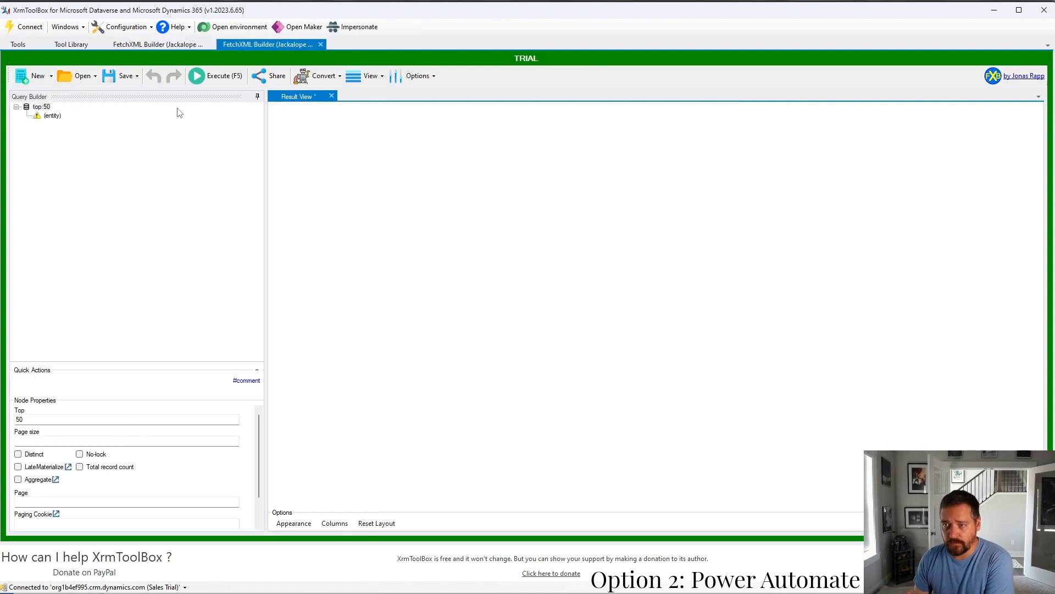
pyautogui.click(46, 108)
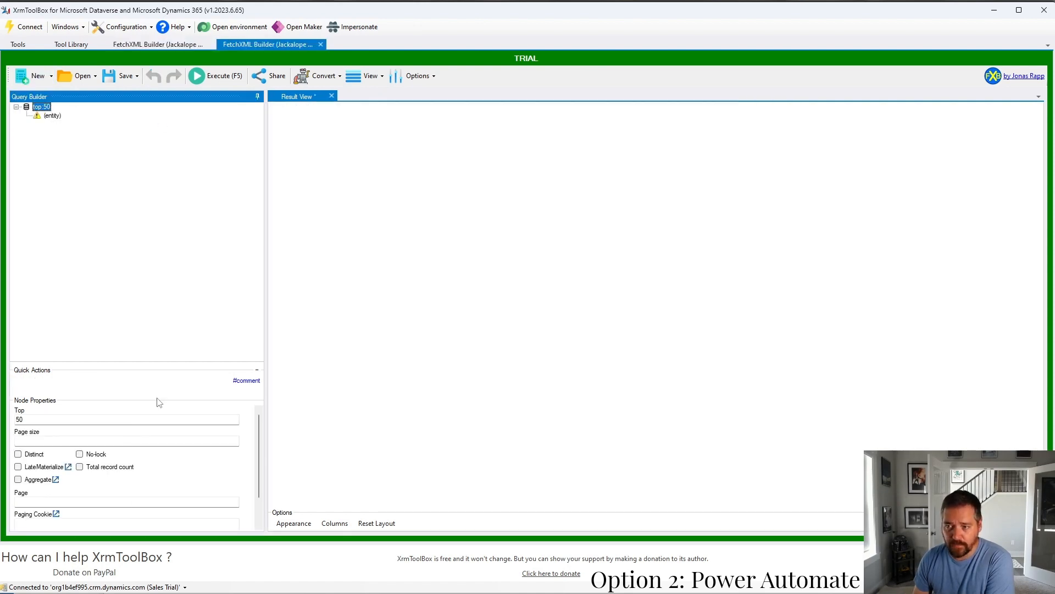
pyautogui.doubleClick(52, 421)
pyautogui.press('BackSpace')
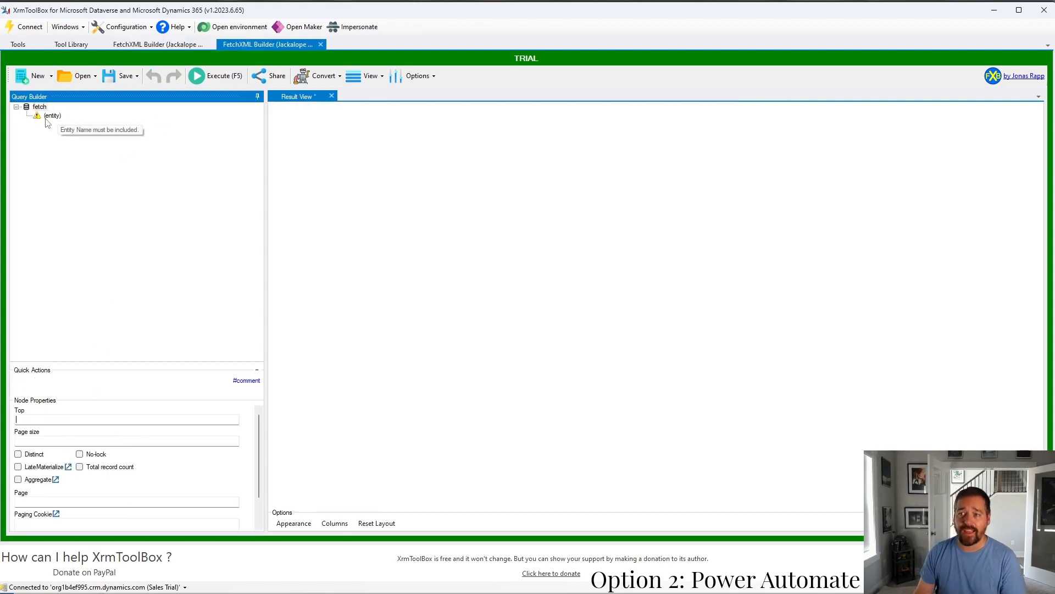
# Set the new query's entity to timezonedefinition and execute the query
pyautogui.click(50, 117)
pyautogui.click(130, 419)
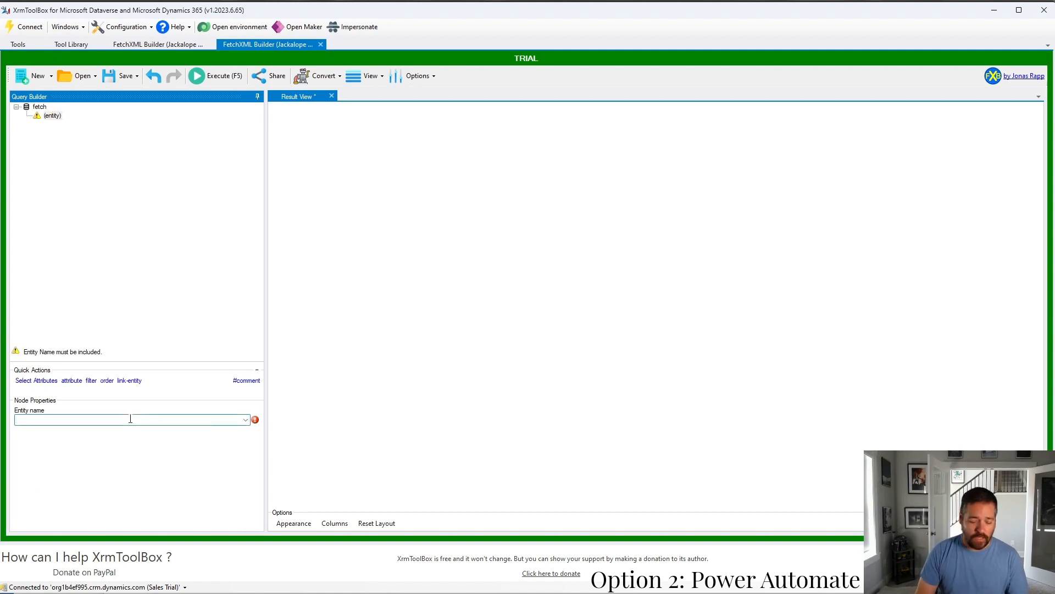
pyautogui.write('timestampdatemapping')
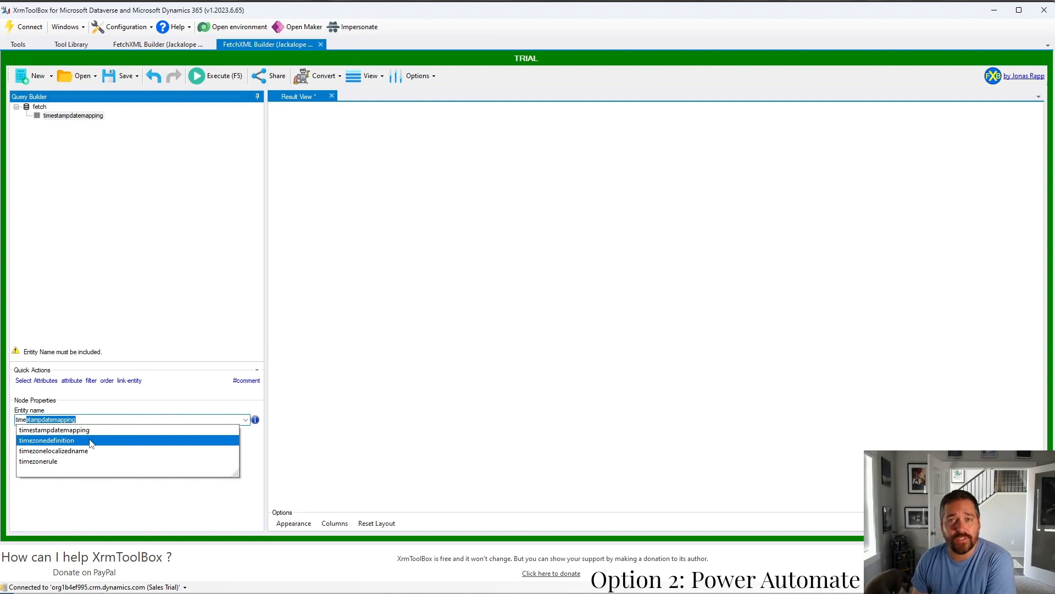
pyautogui.click(35, 441)
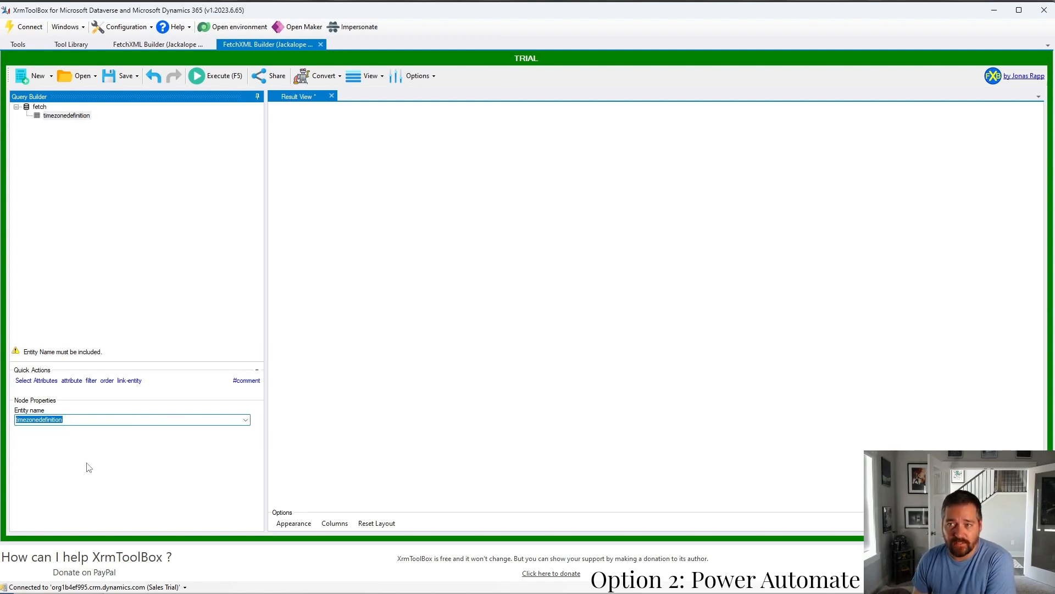
pyautogui.click(207, 77)
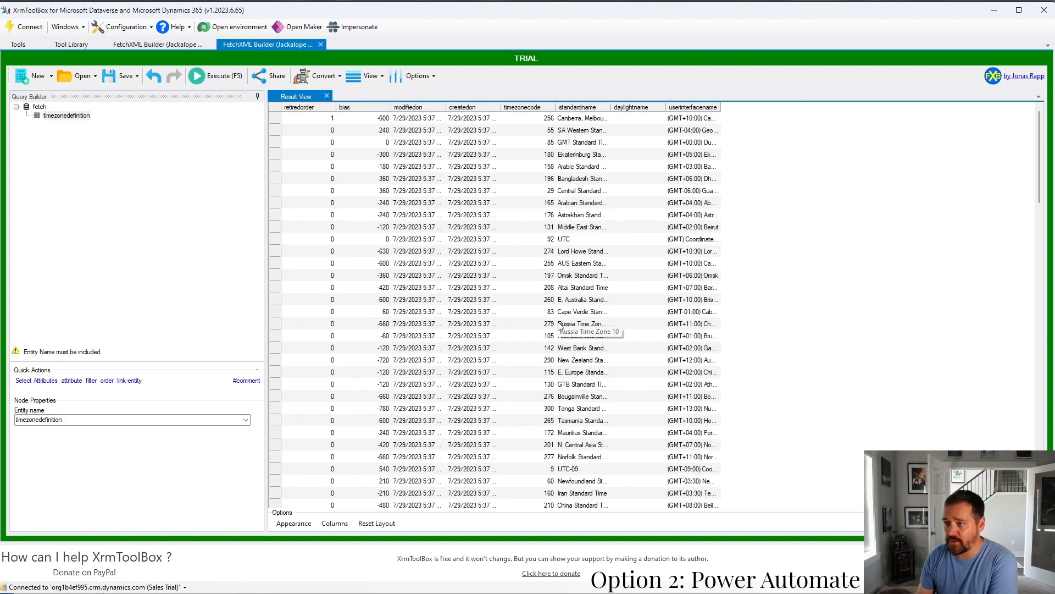
# Sort the time zone results by timezonecode with the standardname column widened, and examine the codes, marking US Eastern Standard Time
pyautogui.click(552, 107)
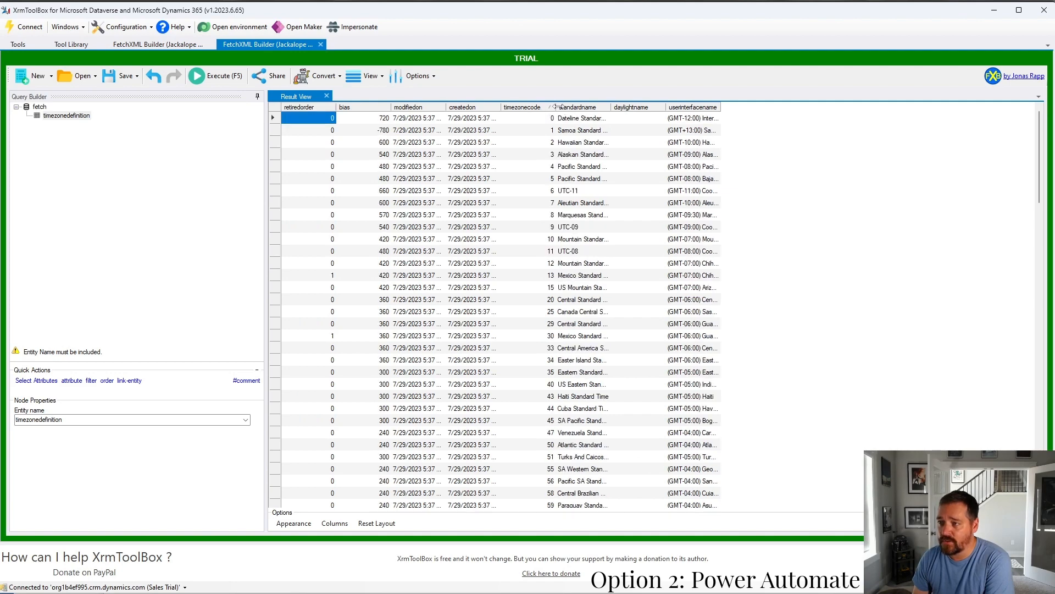
pyautogui.moveTo(556, 105); pyautogui.dragTo(677, 105)
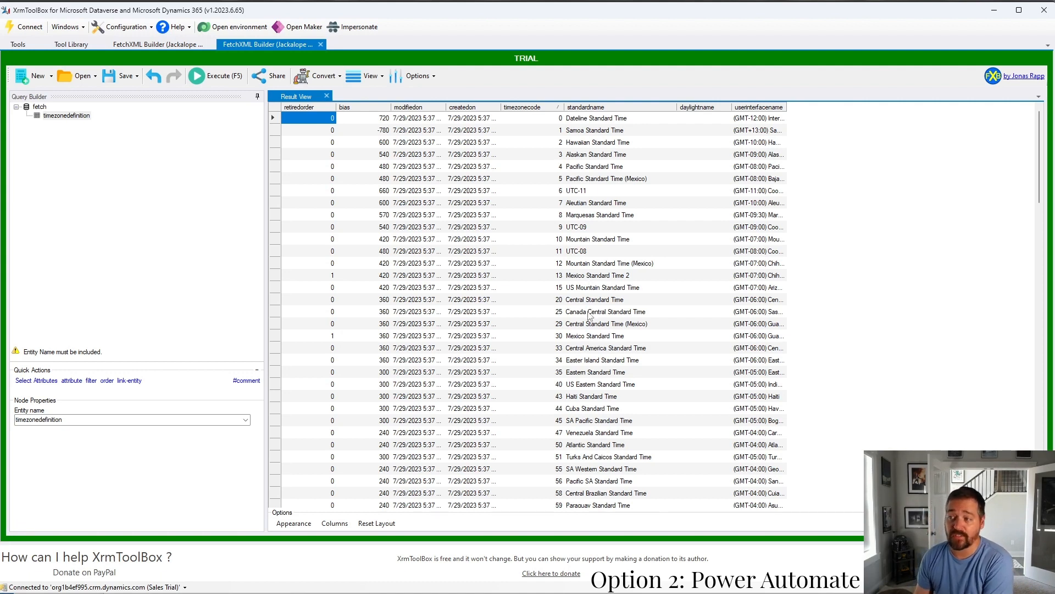
pyautogui.scroll(-7, 589, 315)
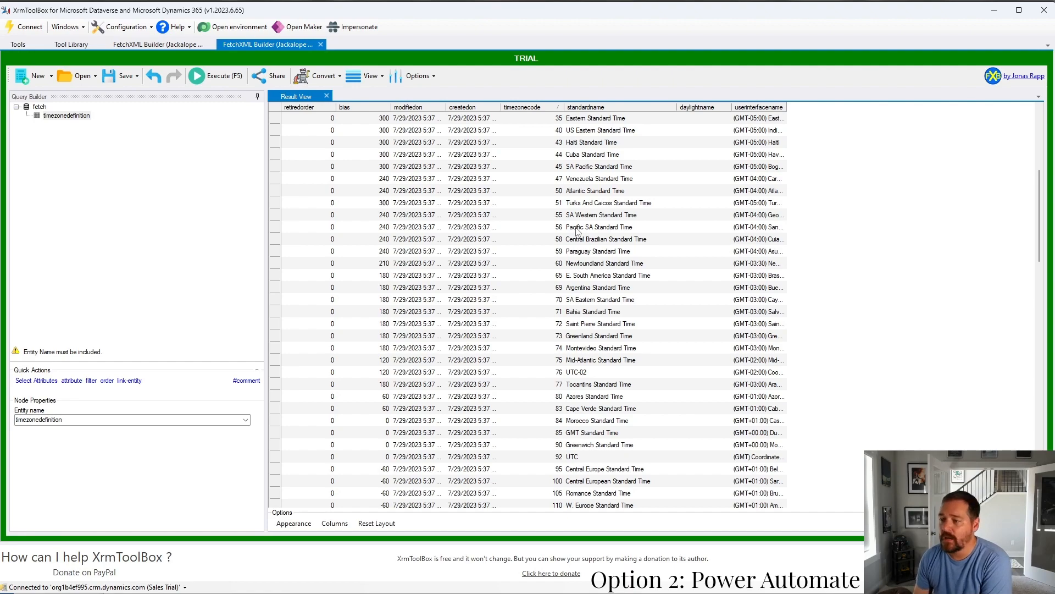
pyautogui.scroll(-7, 578, 231)
pyautogui.scroll(-11, 577, 230)
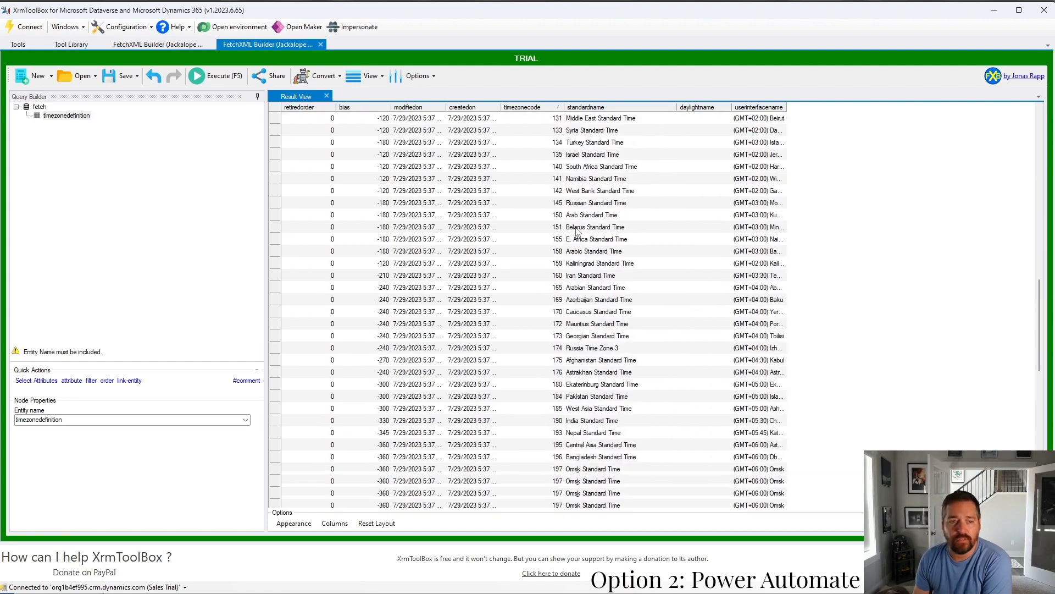
pyautogui.scroll(-10, 577, 231)
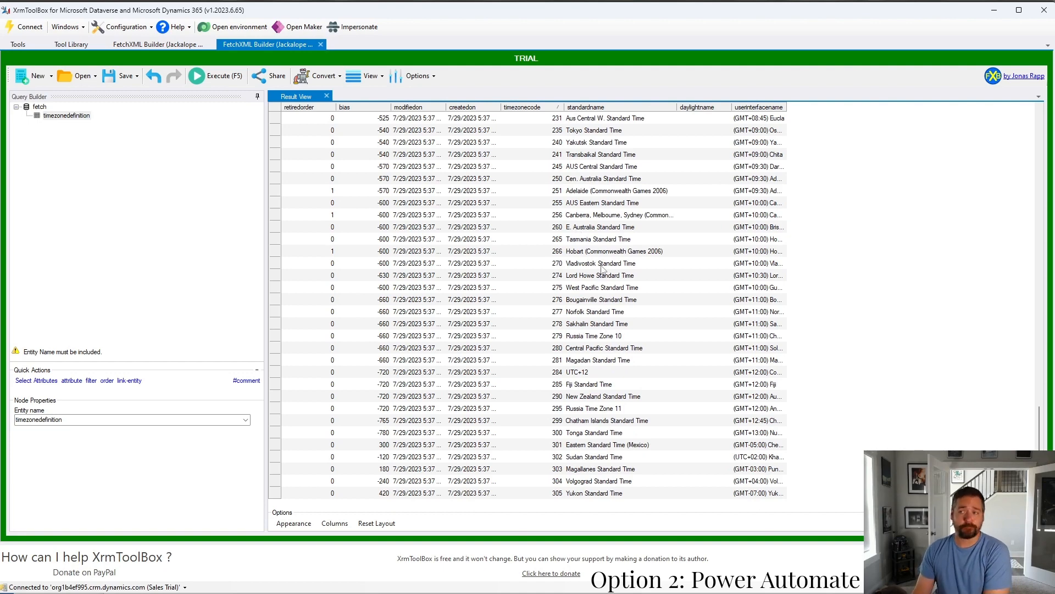
pyautogui.scroll(20, 743, 367)
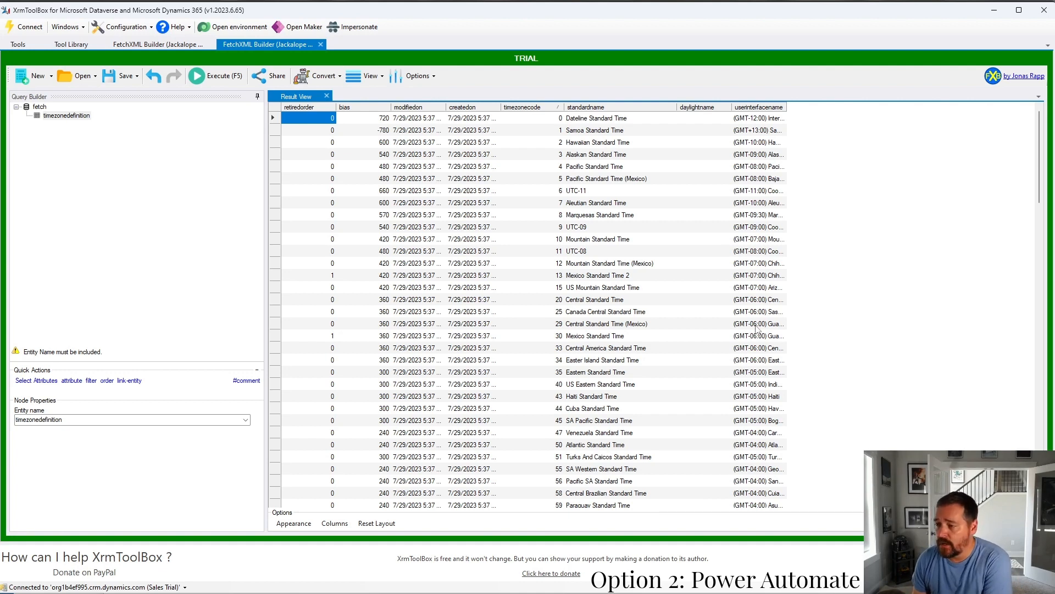
pyautogui.click(609, 385)
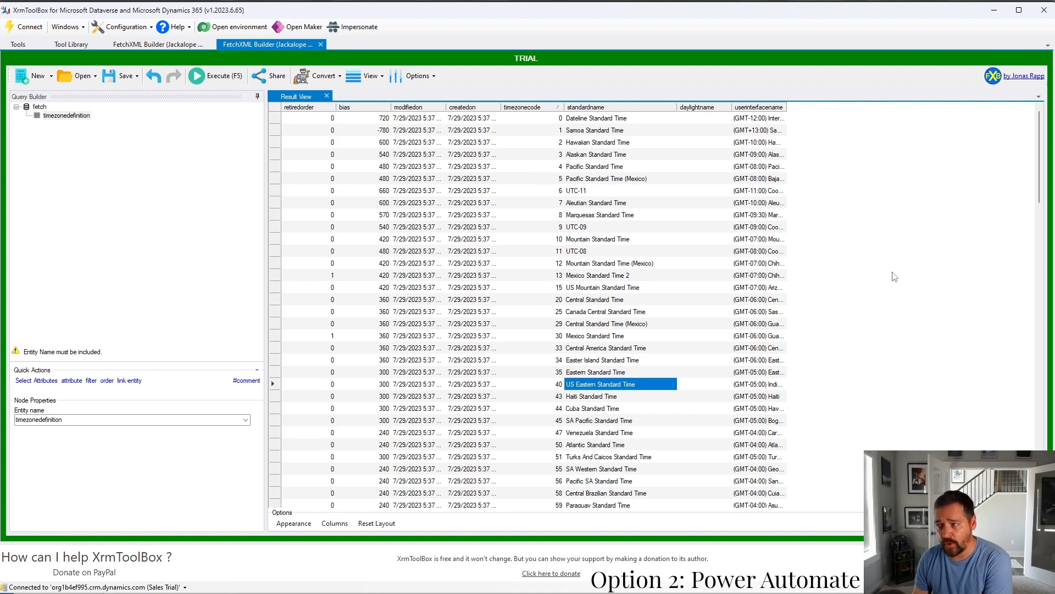
# Return to the User Settings query and select the systemuserid value of the first record
pyautogui.click(160, 45)
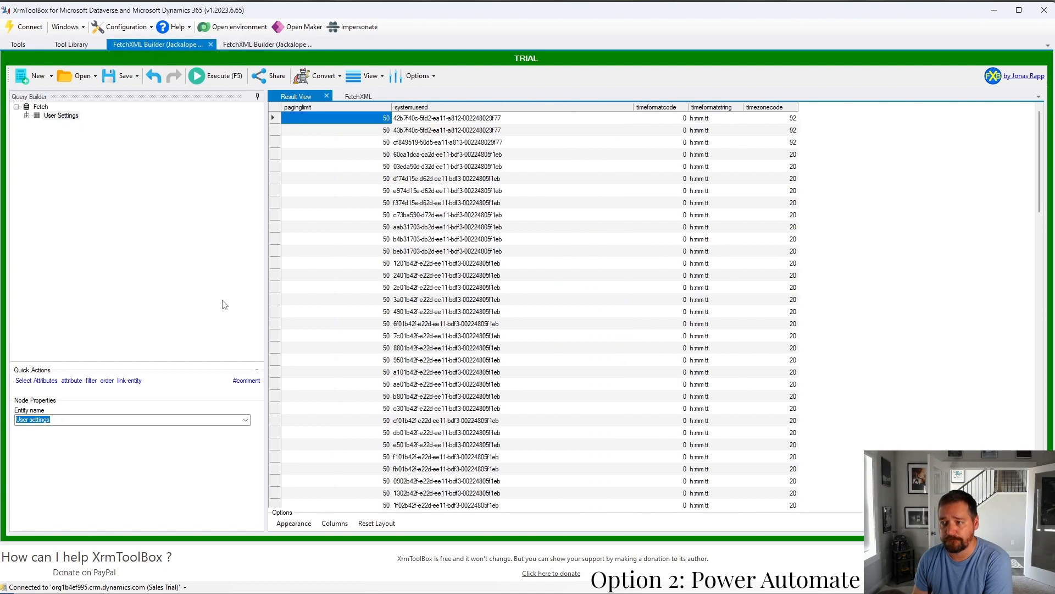
pyautogui.click(184, 269)
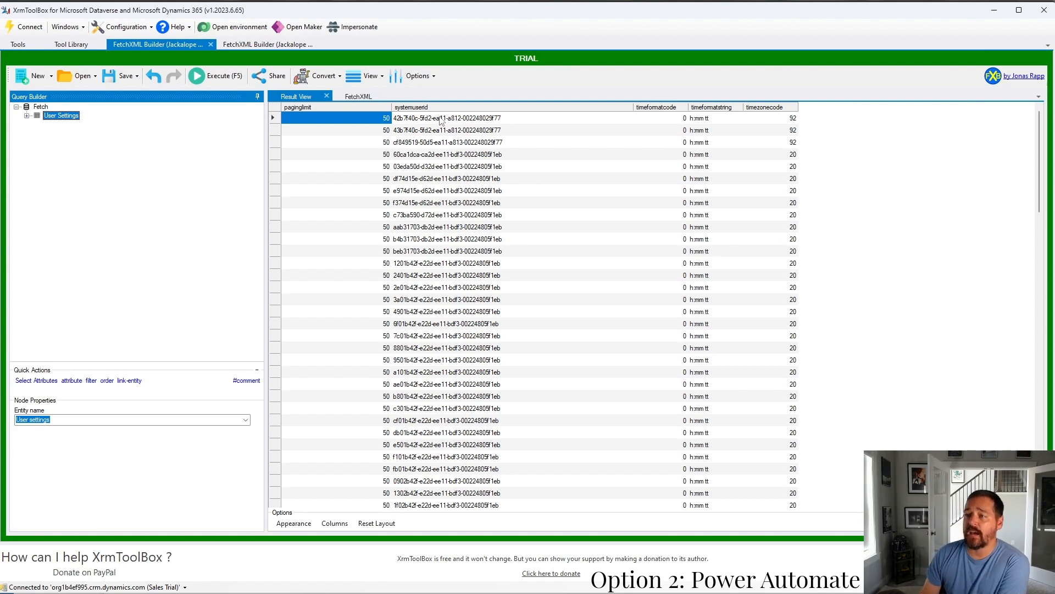
pyautogui.click(443, 117)
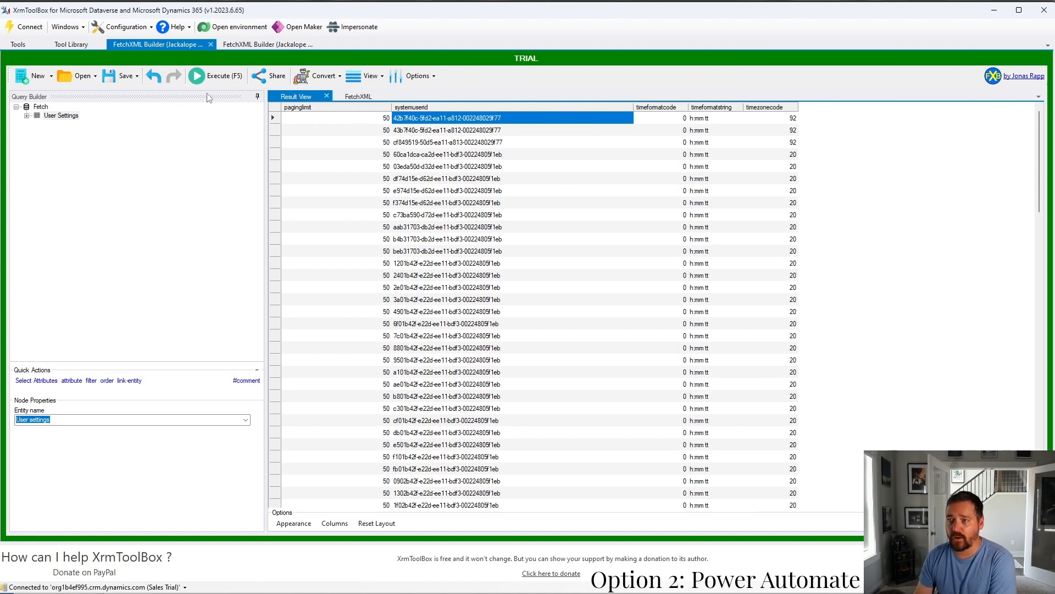
# Review the time zone and User Settings query results, and switch to the Jackalope Consulting solution in Power Apps in the browser
pyautogui.click(228, 46)
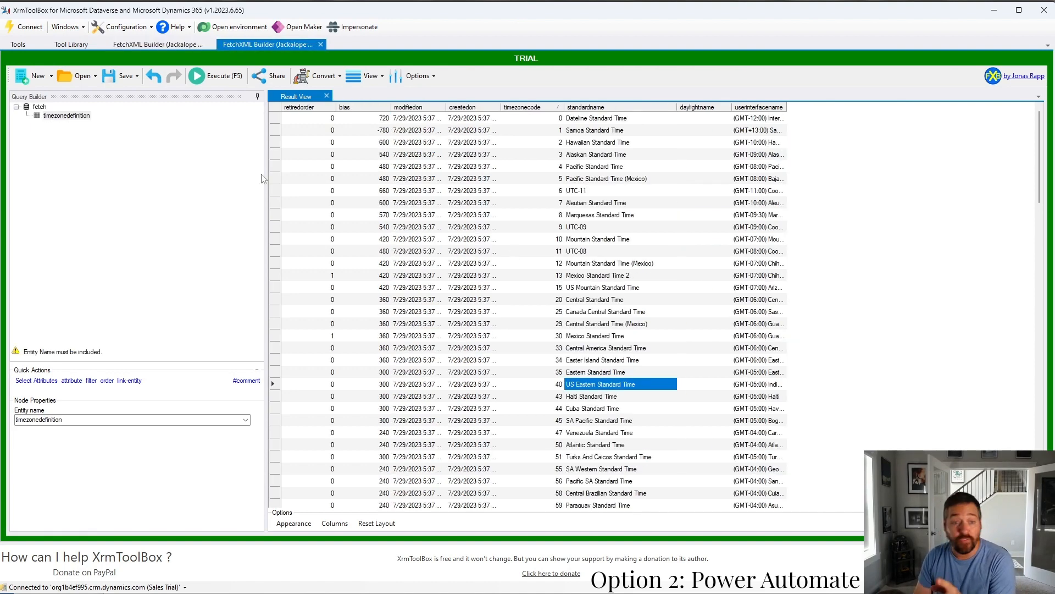
pyautogui.click(167, 44)
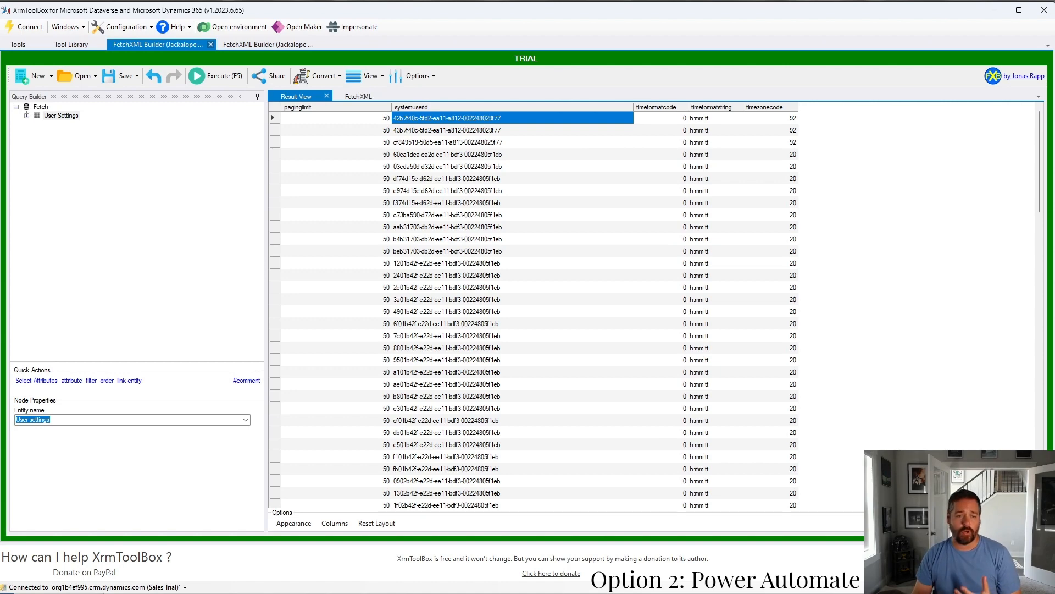
pyautogui.hotkey('alt', 'Tab')
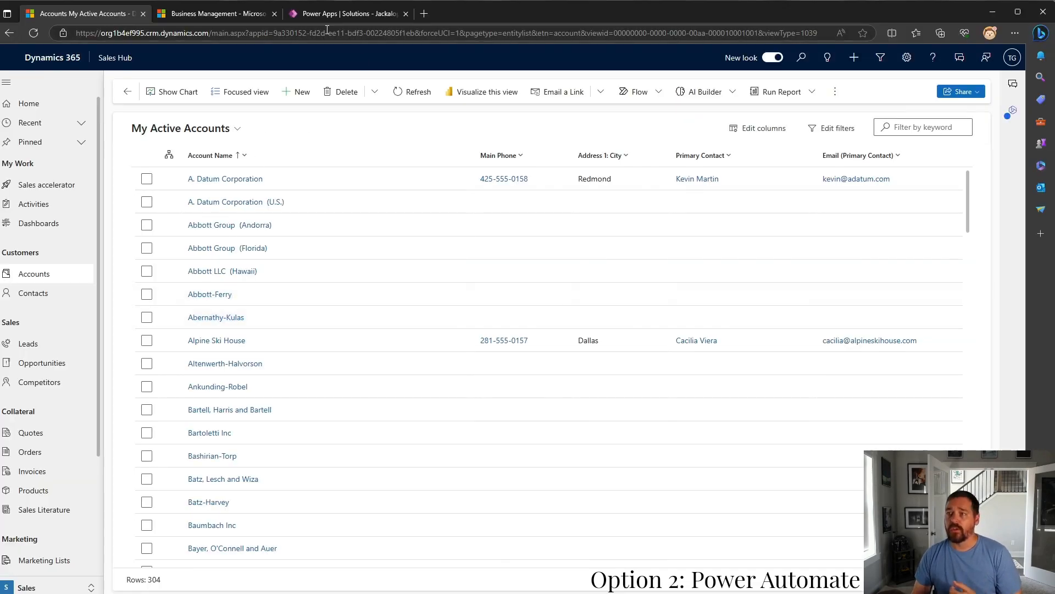
pyautogui.click(349, 15)
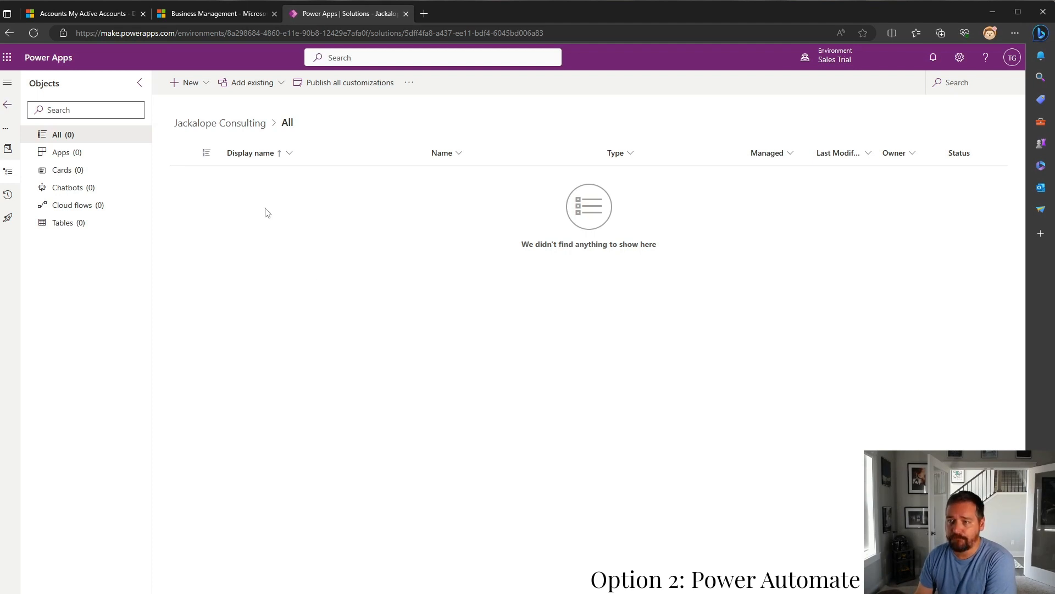
# Create an instant cloud flow named "Update User Setting Timezone to EST" in the solution, using the "Manually trigger a flow" trigger
pyautogui.click(194, 89)
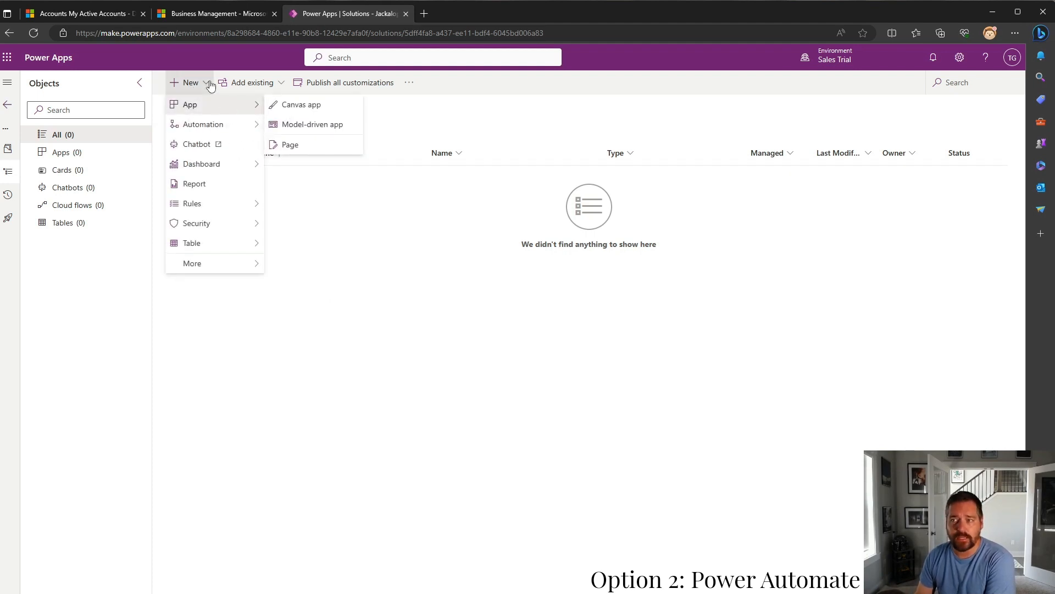
pyautogui.moveTo(219, 123)
pyautogui.moveTo(306, 125)
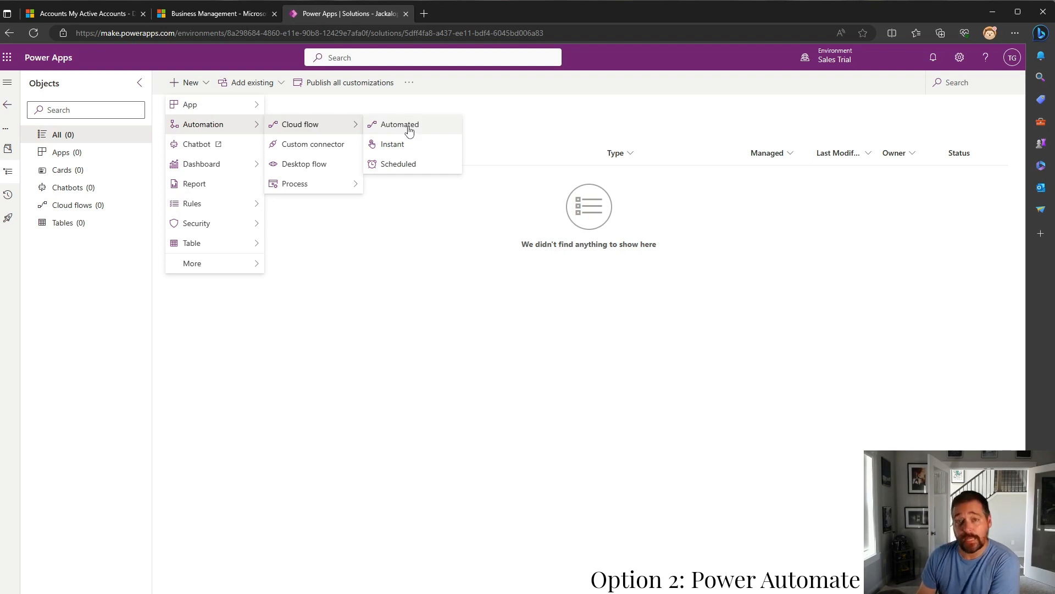
pyautogui.click(425, 154)
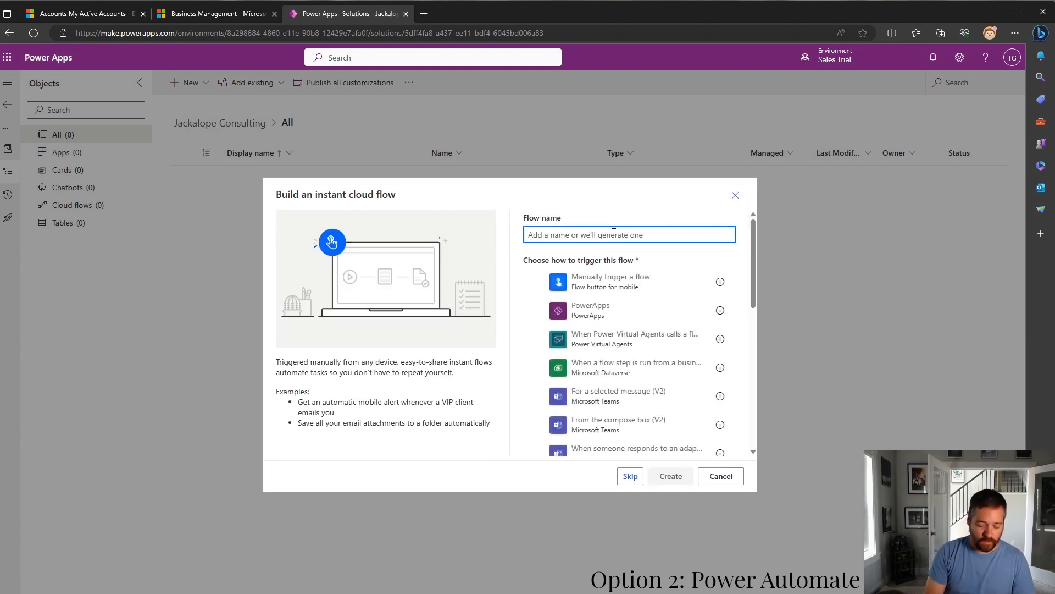
pyautogui.write('Update User Se')
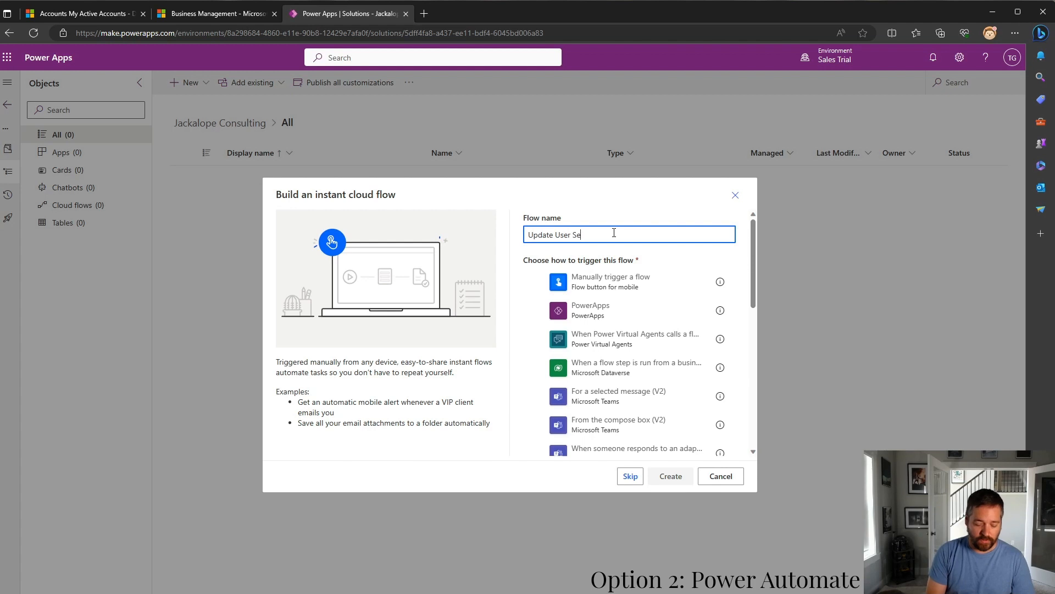
pyautogui.write('tting Timezo')
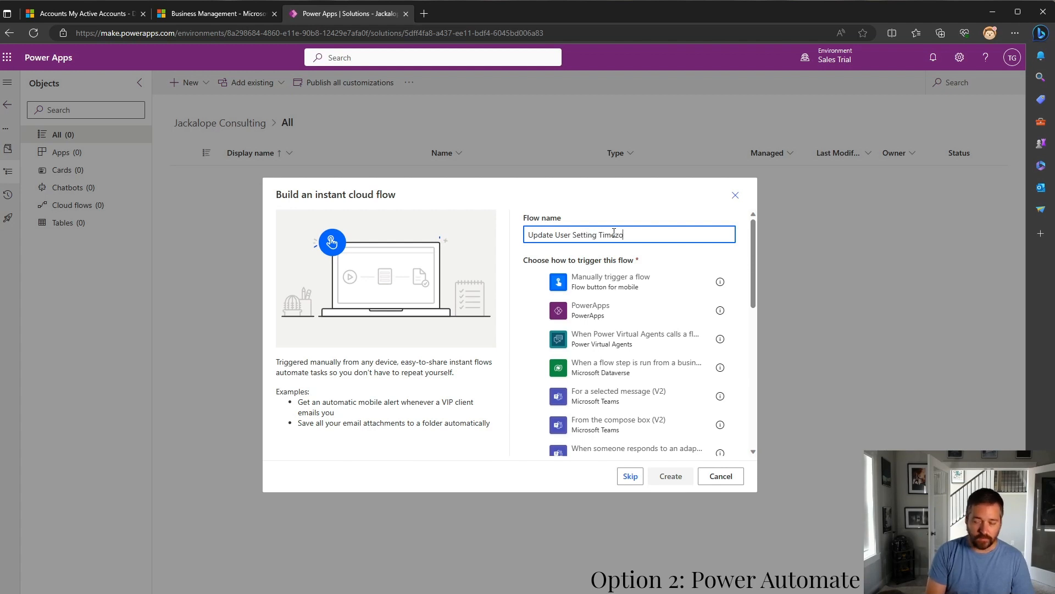
pyautogui.write('ne to EST')
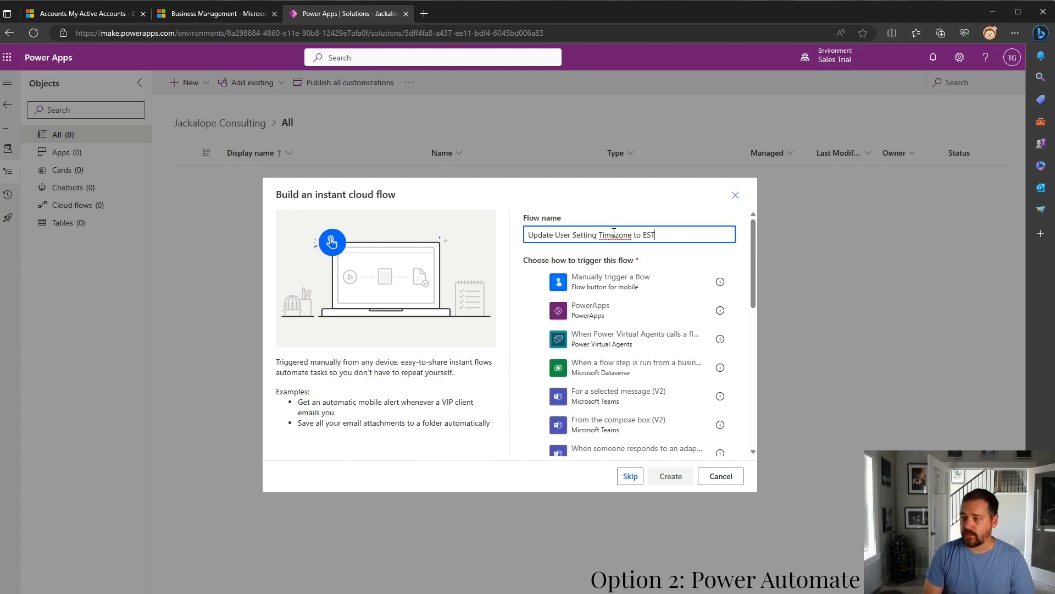
pyautogui.click(566, 279)
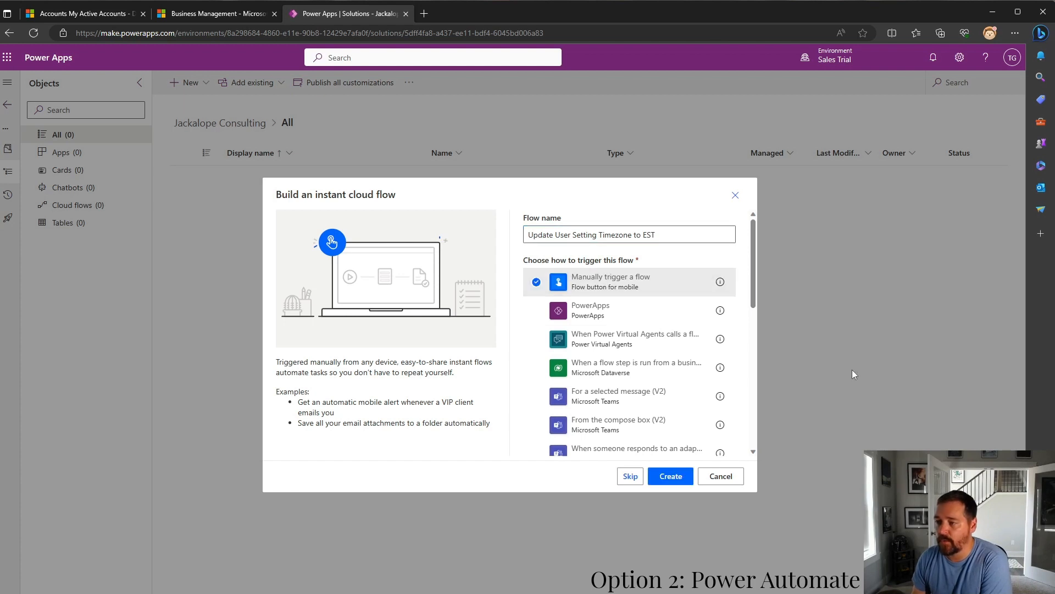
pyautogui.click(670, 478)
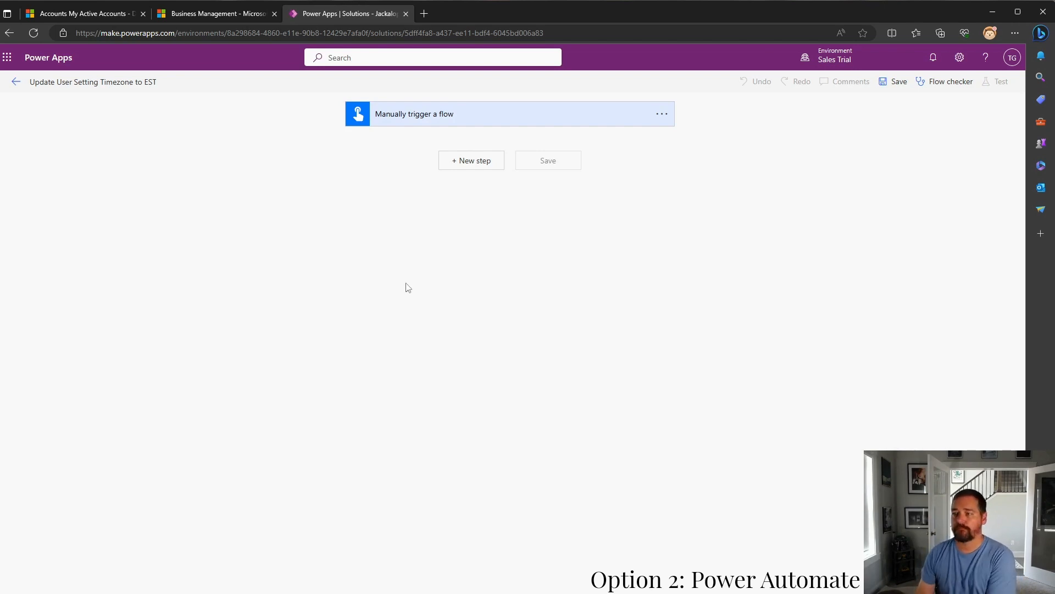
# Add a text input to the manual trigger, and leave the instant flow without saving it
pyautogui.click(419, 122)
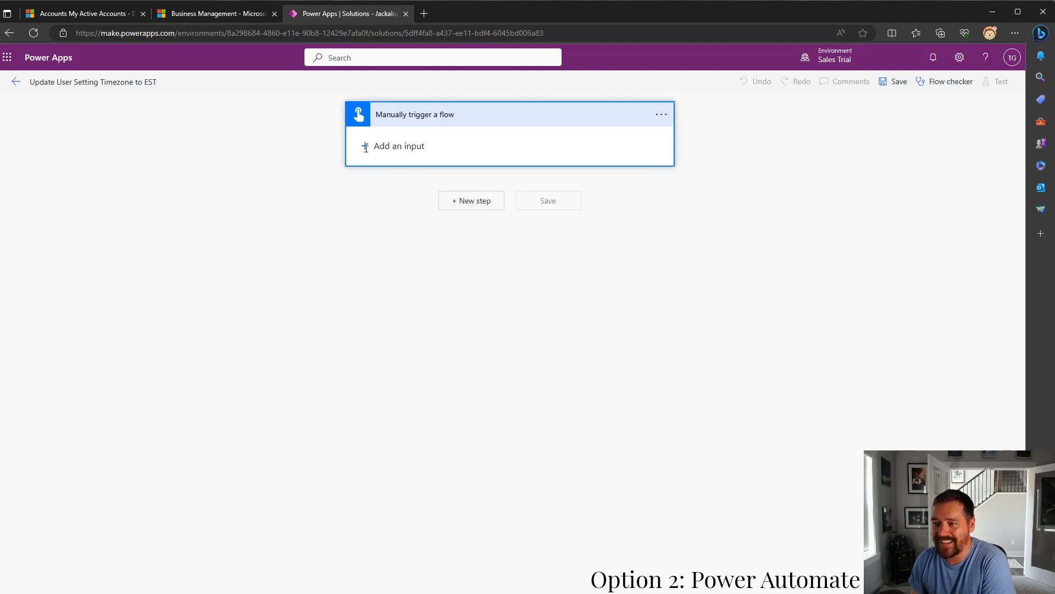
pyautogui.click(365, 146)
pyautogui.click(416, 230)
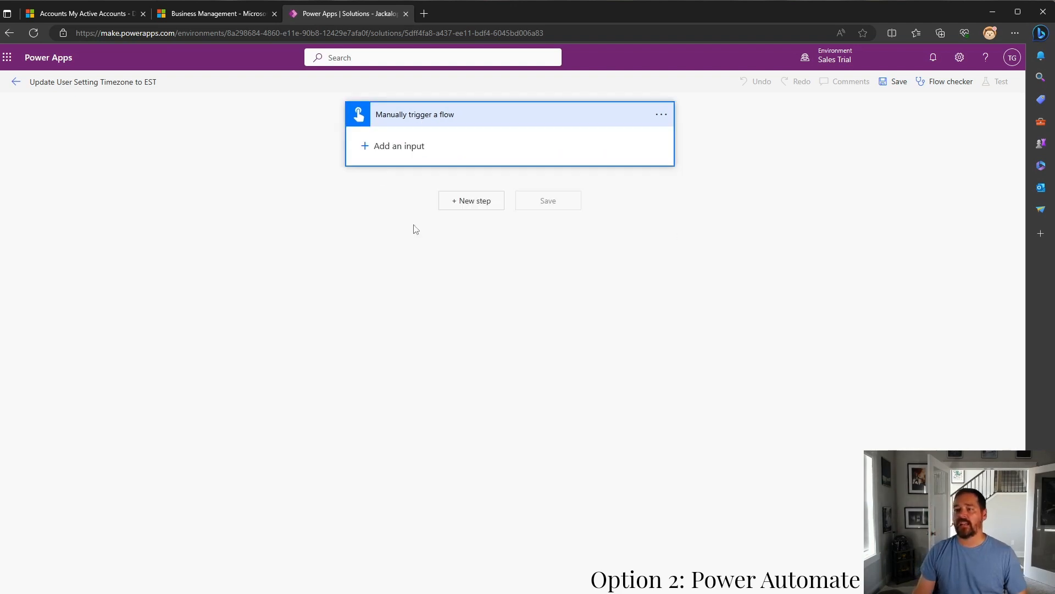
pyautogui.moveTo(421, 137); pyautogui.dragTo(331, 148)
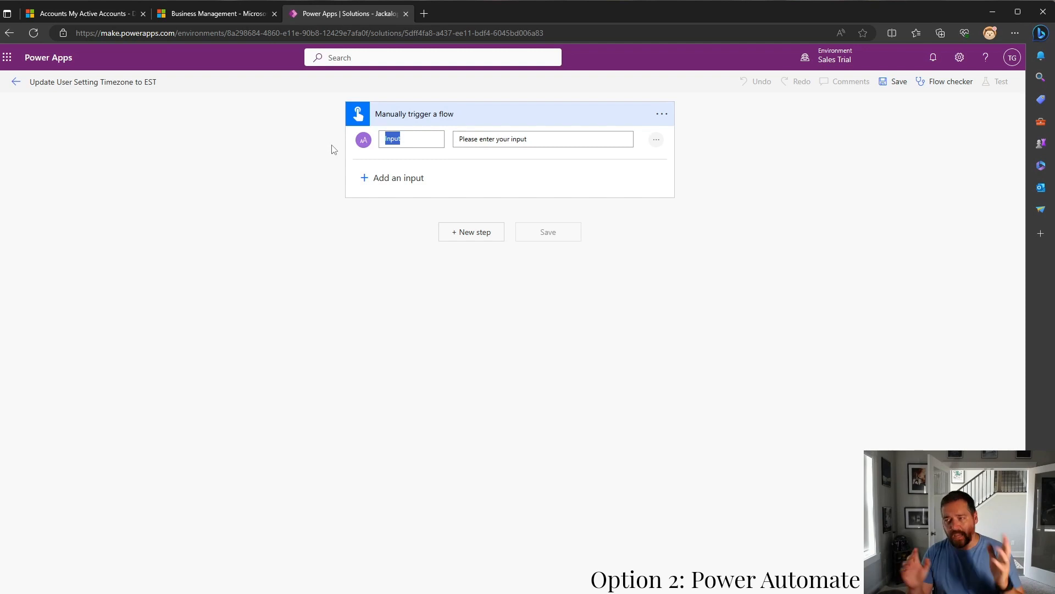
pyautogui.click(662, 113)
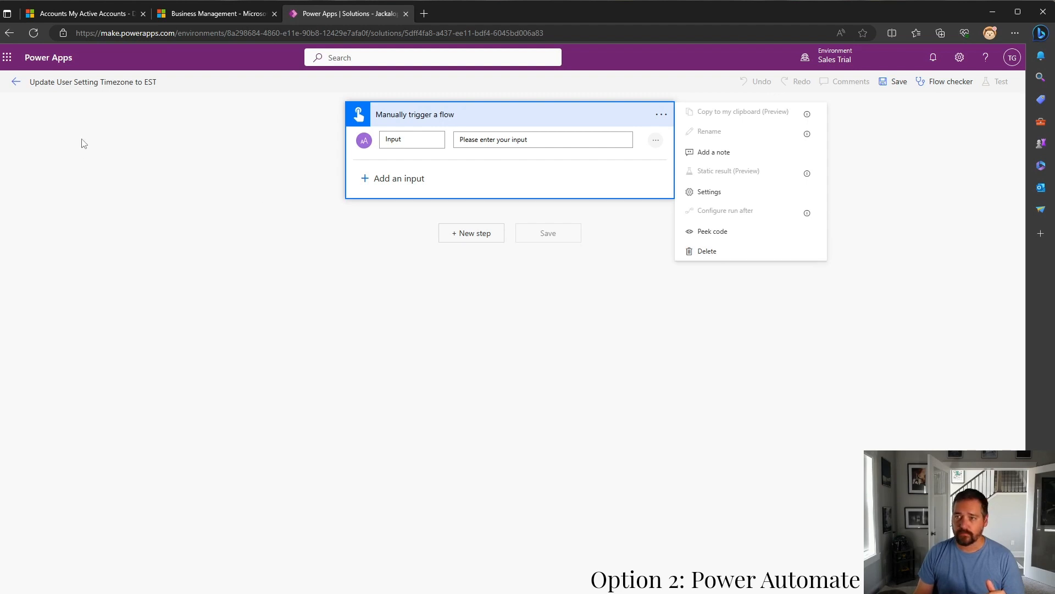
pyautogui.click(15, 83)
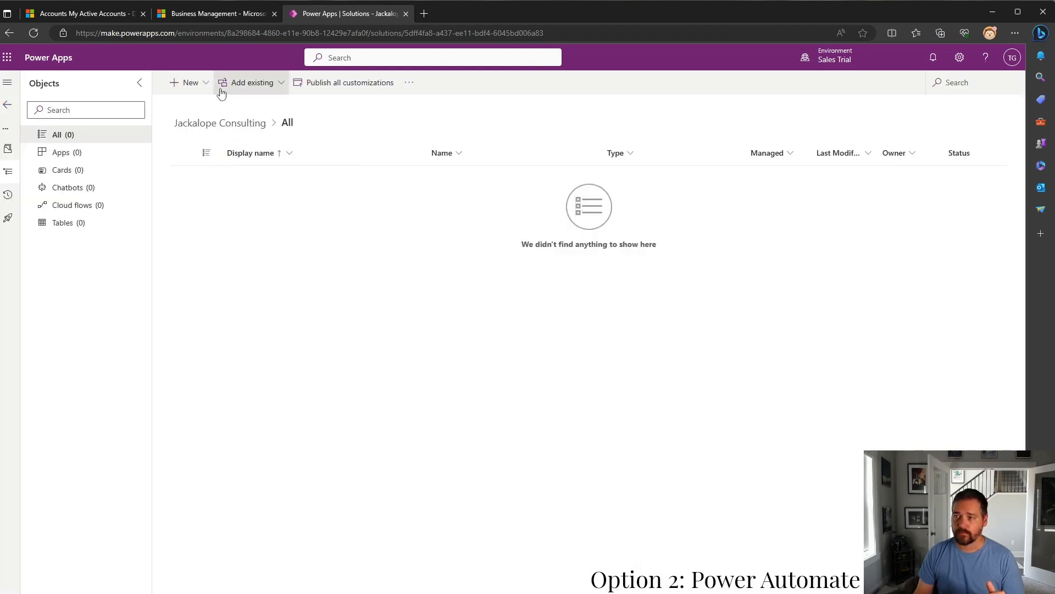
pyautogui.click(187, 82)
pyautogui.moveTo(207, 128)
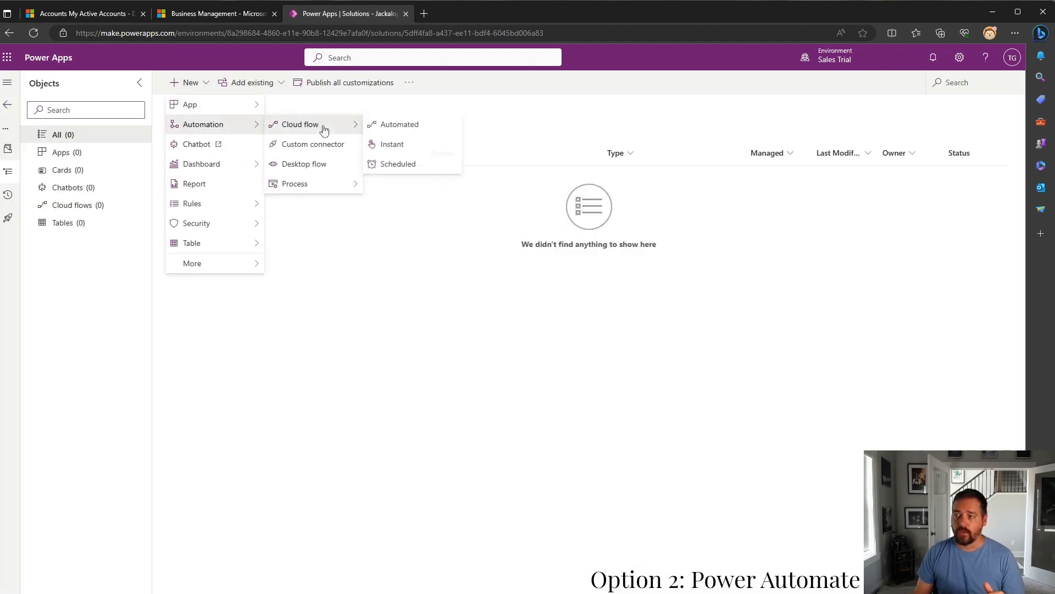
pyautogui.click(424, 407)
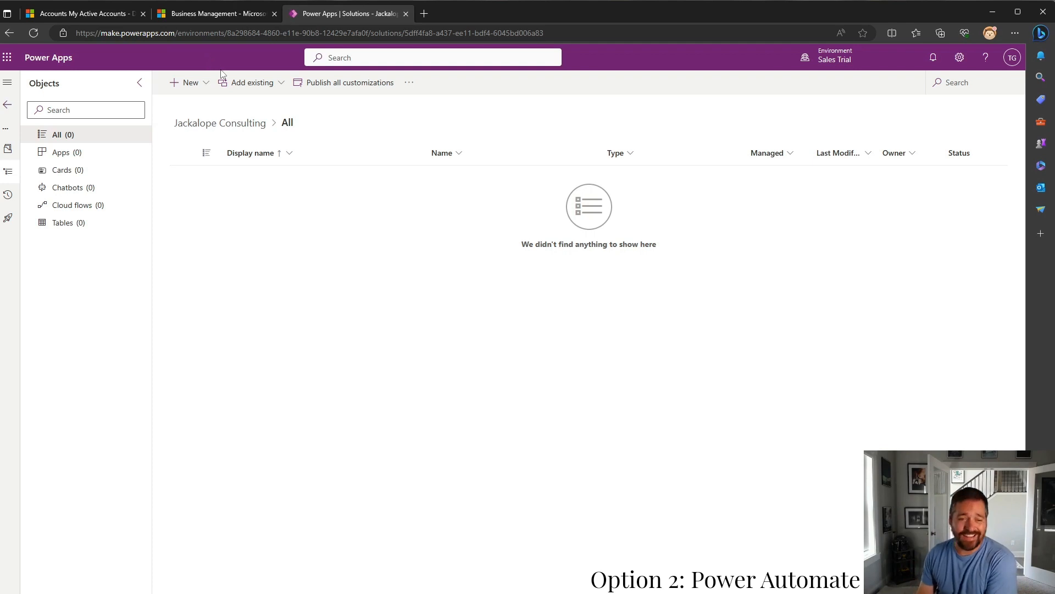
# Create an automated cloud flow, skipping the initial setup, with the Microsoft Dataverse trigger "When a row is added, modified or deleted"
pyautogui.click(194, 82)
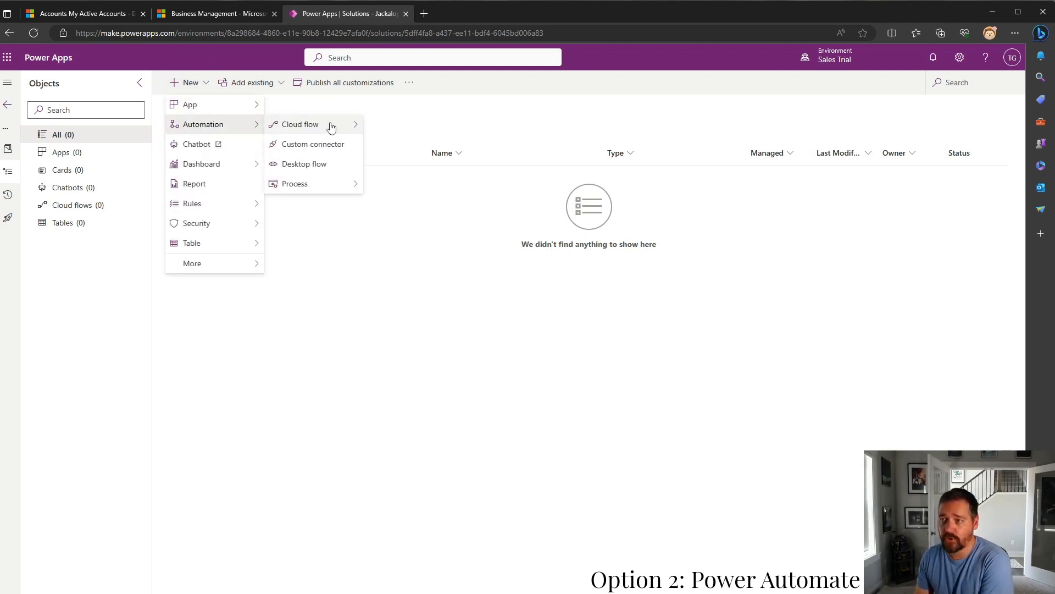
pyautogui.moveTo(332, 127)
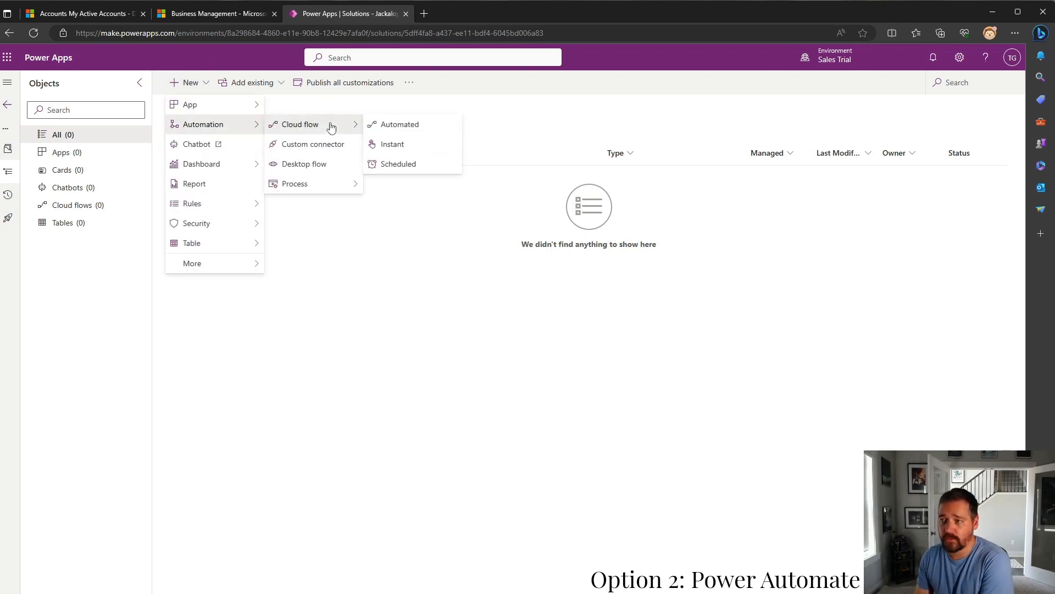
pyautogui.click(386, 128)
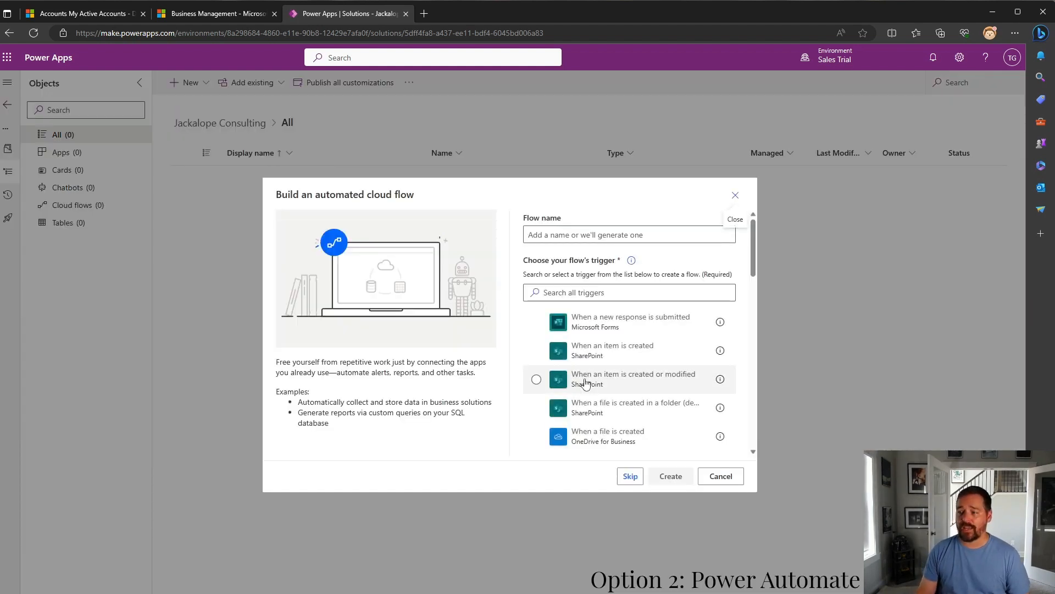
pyautogui.click(631, 477)
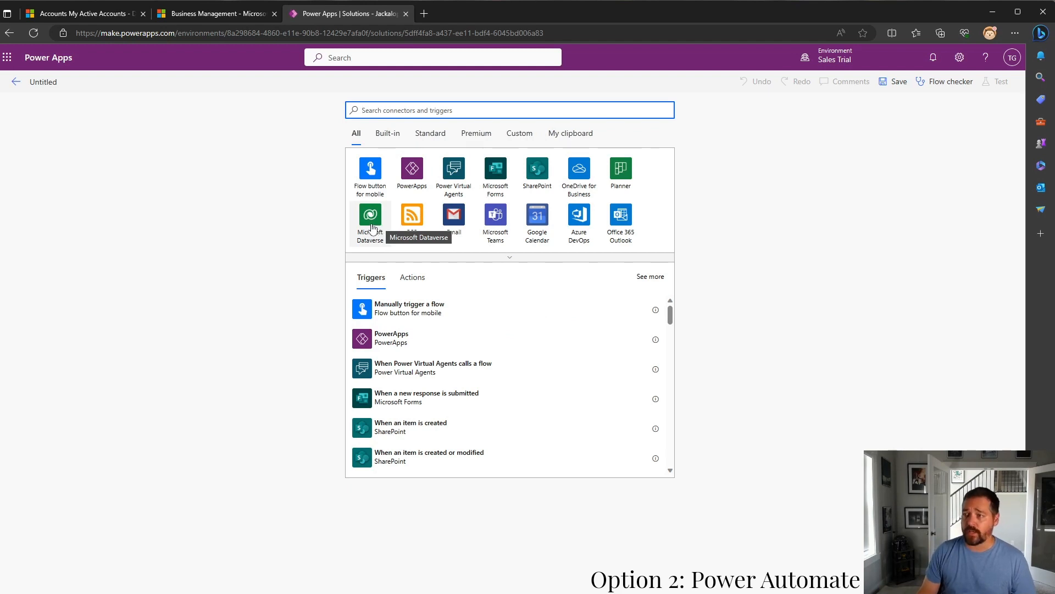
pyautogui.click(372, 228)
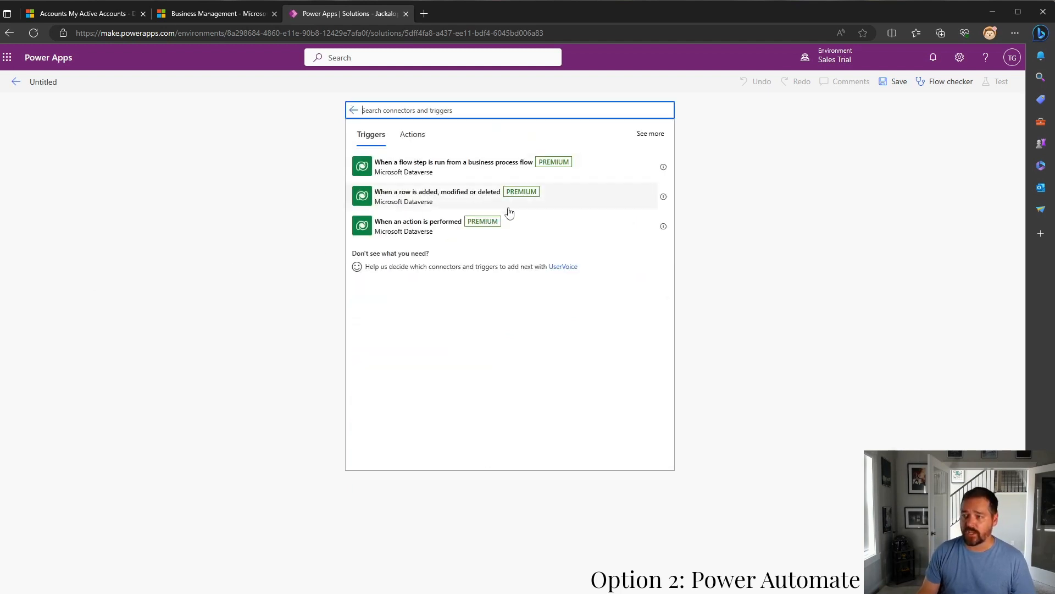
pyautogui.click(458, 198)
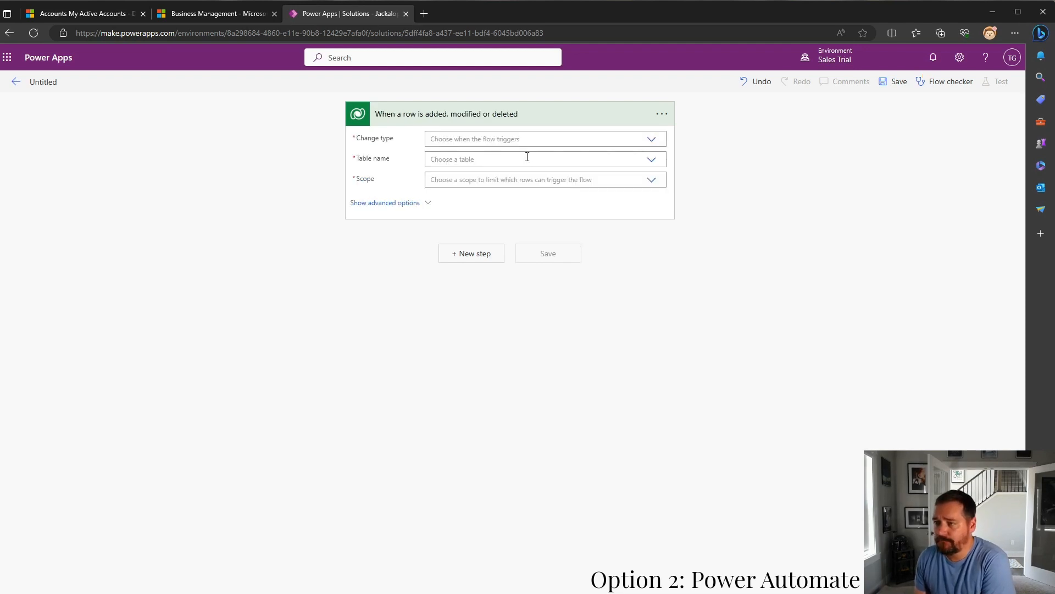
# Set the Dataverse trigger's change type to Added and its table name to Users
pyautogui.click(651, 139)
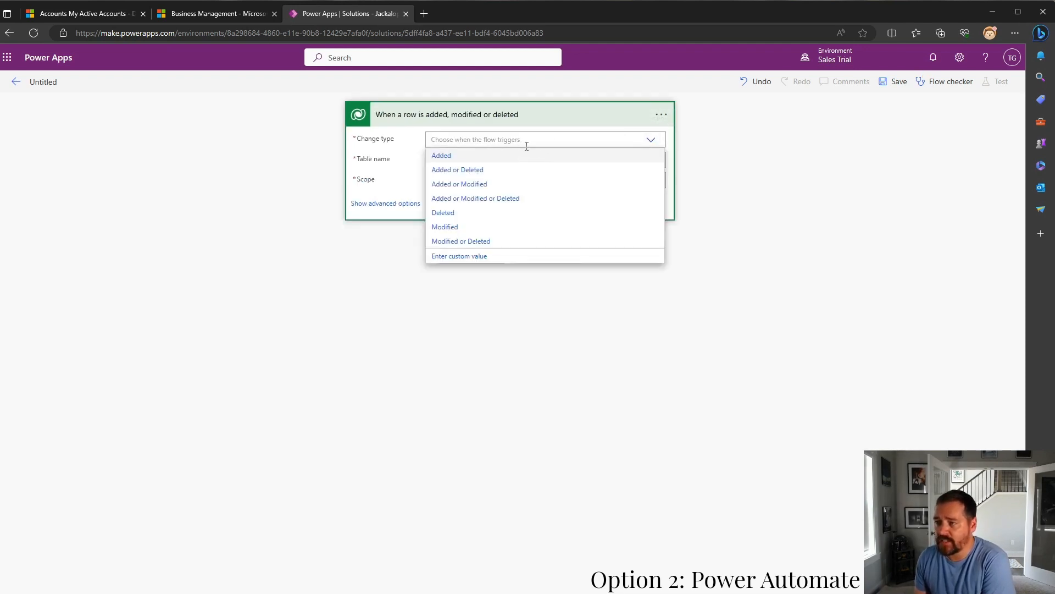
pyautogui.click(468, 157)
pyautogui.click(471, 159)
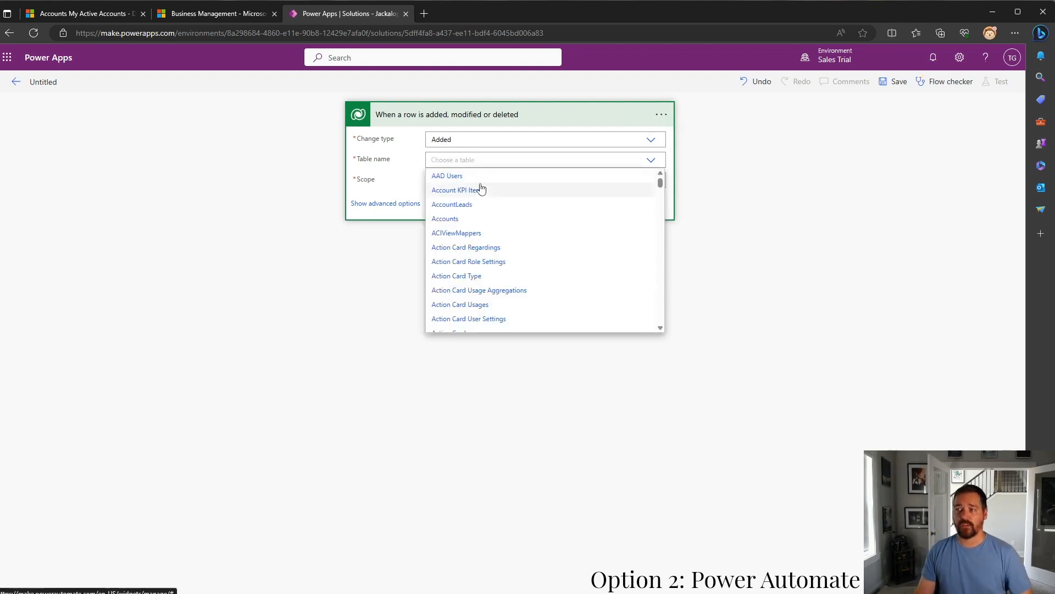
pyautogui.write('user')
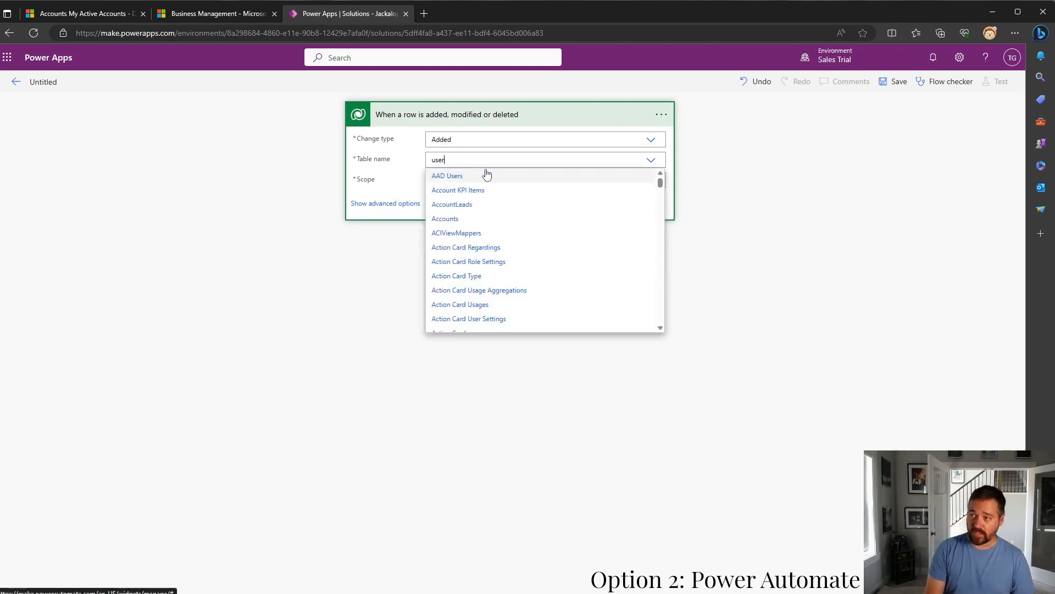
pyautogui.write('s')
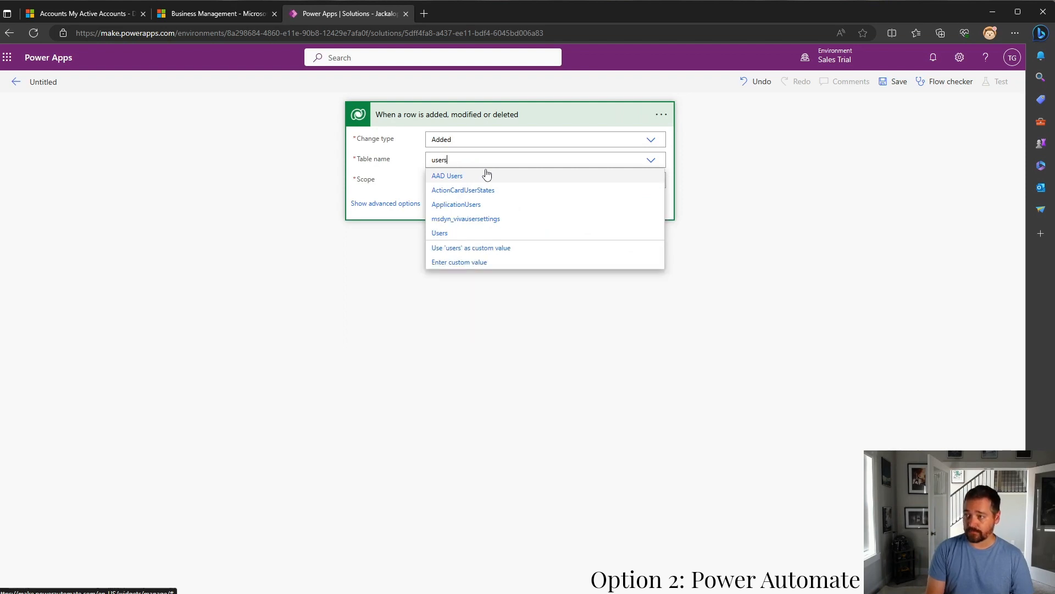
pyautogui.press('BackSpace')
pyautogui.write('system')
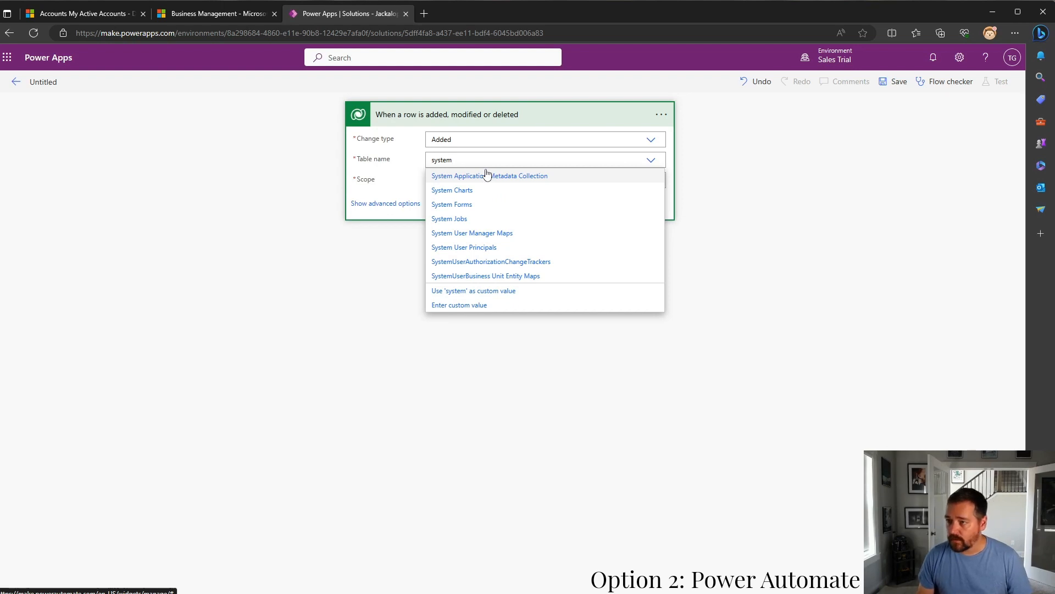
pyautogui.moveTo(471, 159); pyautogui.dragTo(392, 160)
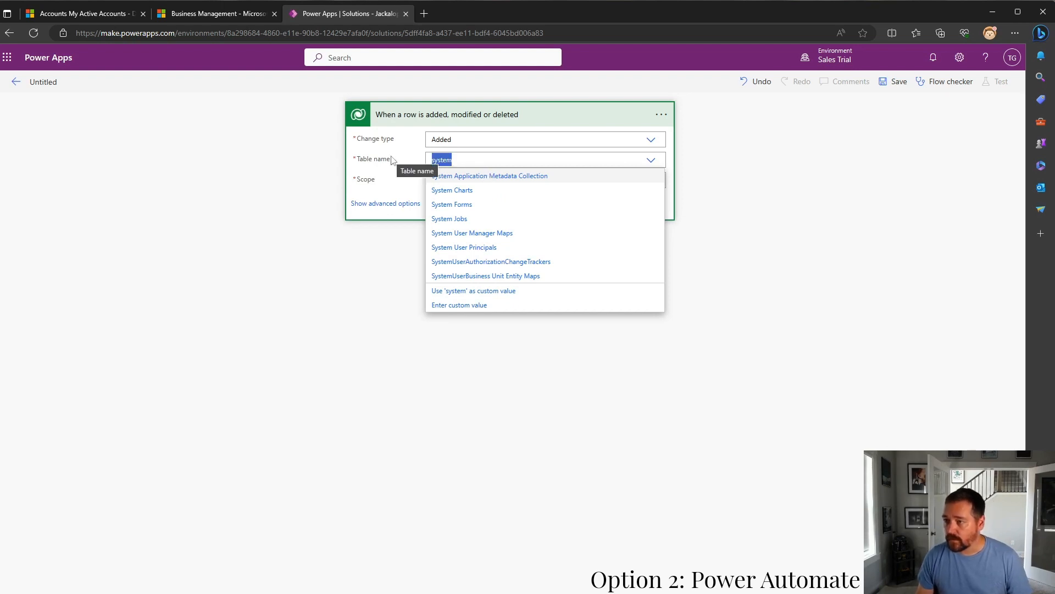
pyautogui.write('users')
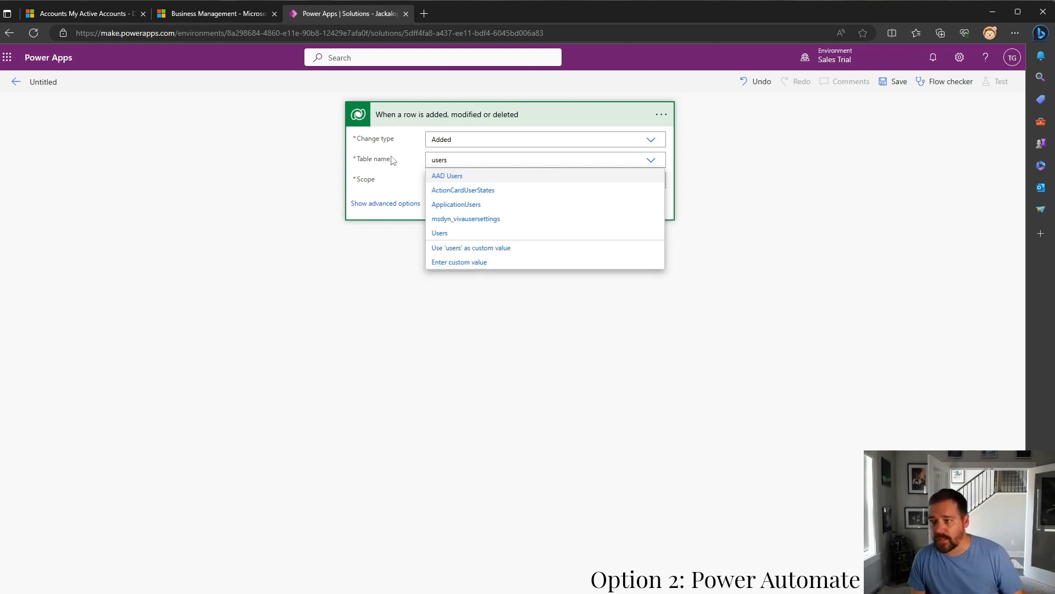
pyautogui.click(440, 233)
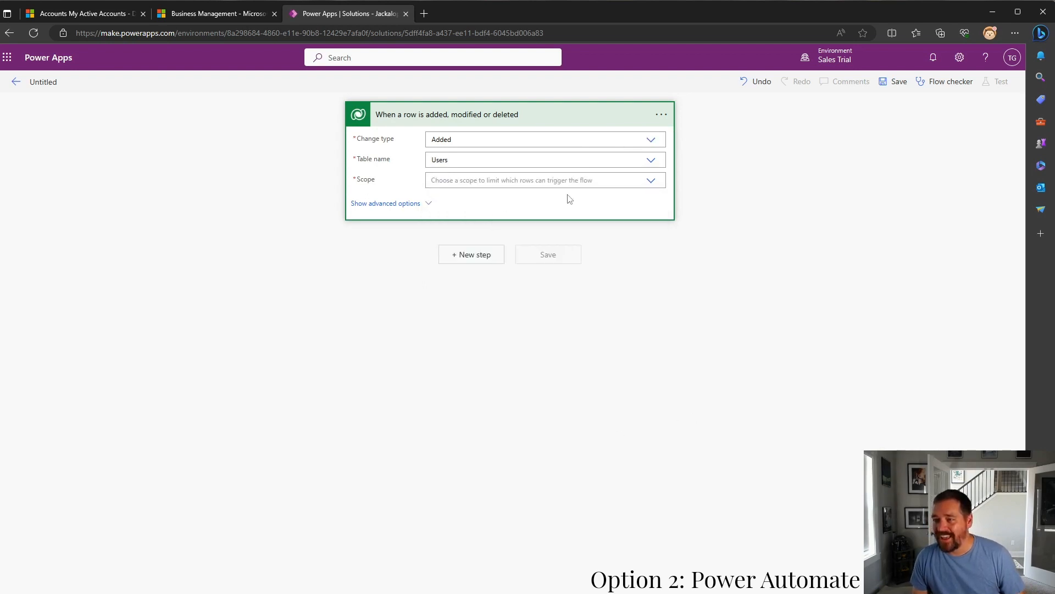
# Set the Dataverse trigger's scope to Organization
pyautogui.click(658, 188)
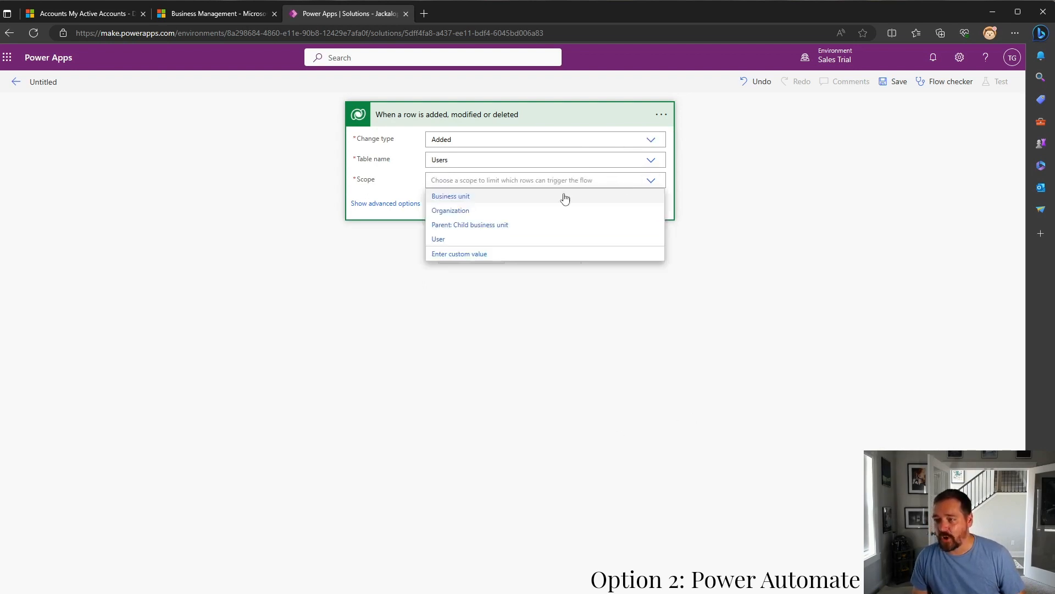
pyautogui.click(471, 214)
pyautogui.click(489, 427)
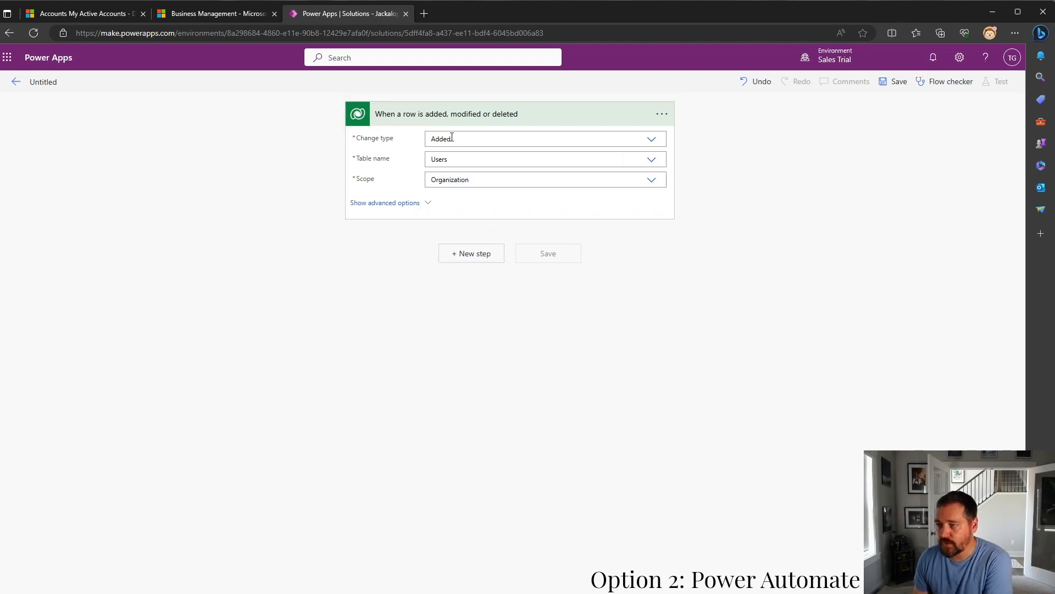
# Name the flow "User - On Create Update Timezone"
pyautogui.click(64, 83)
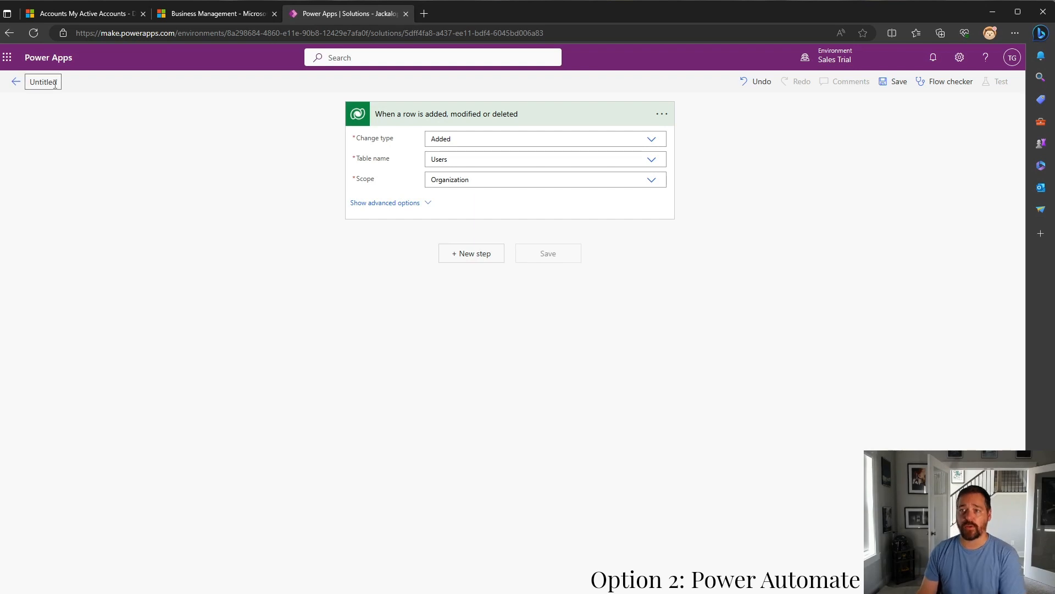
pyautogui.hotkey('ctrl', 'a')
pyautogui.write('Us')
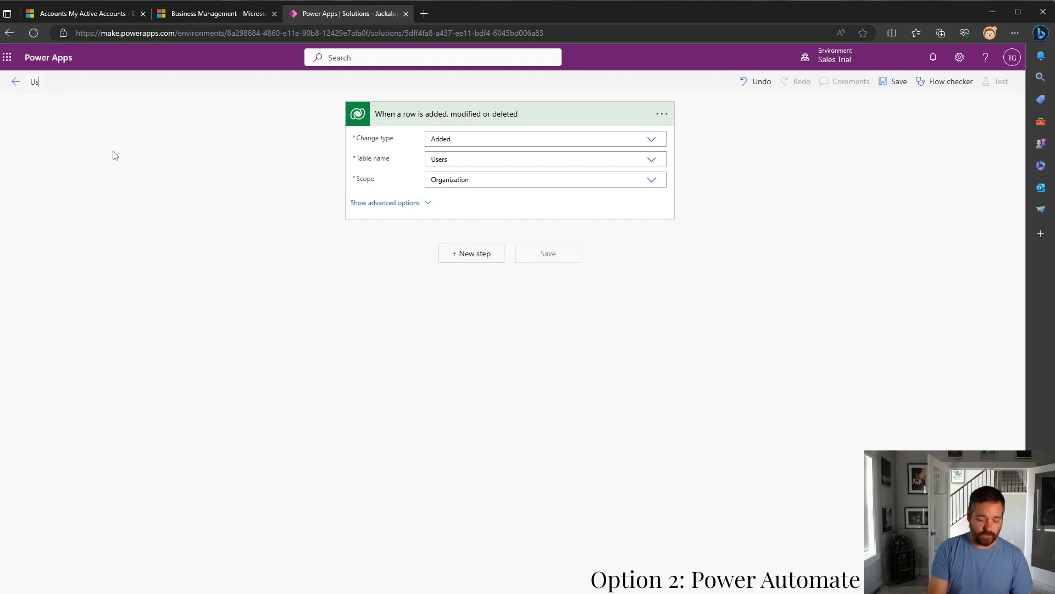
pyautogui.write('er - On')
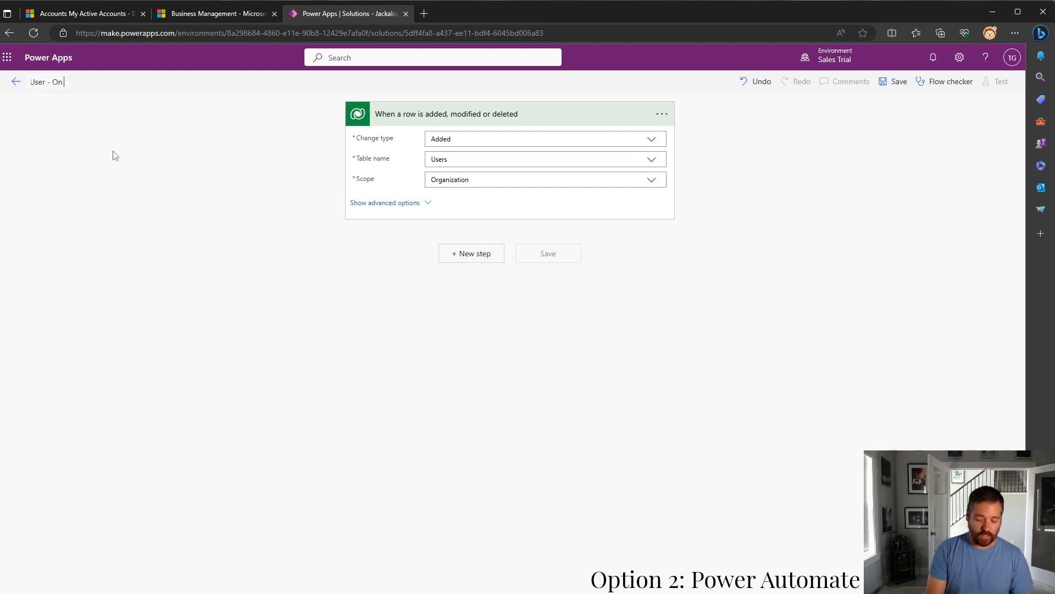
pyautogui.write(' Create')
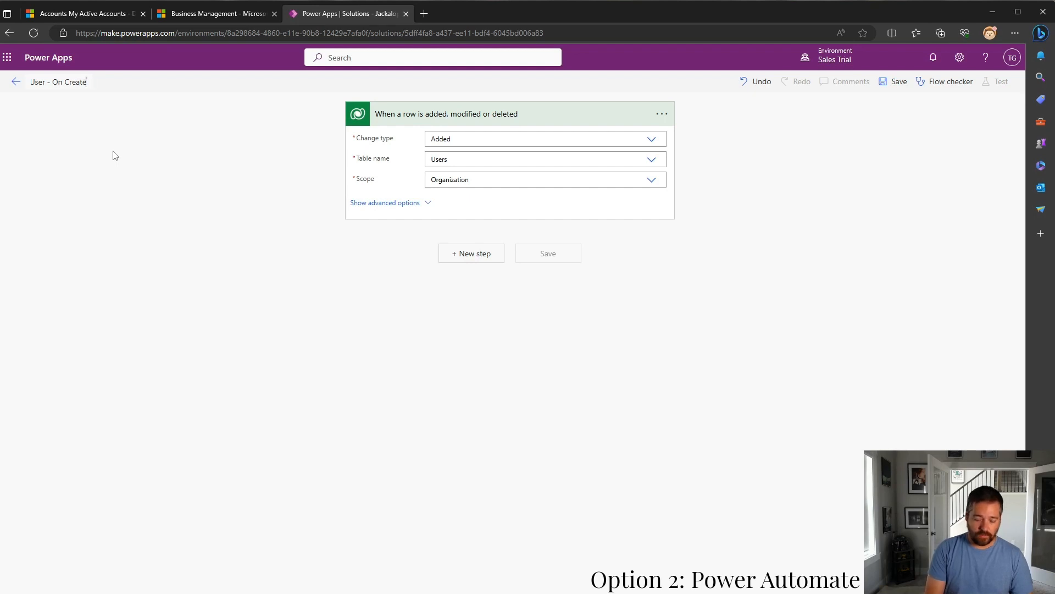
pyautogui.write(' update timezone')
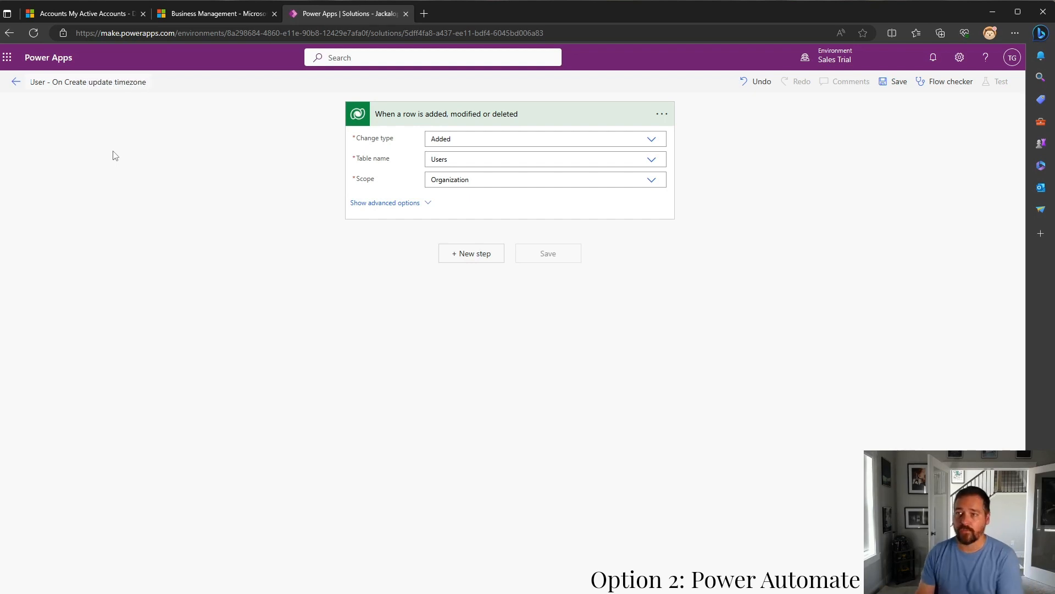
pyautogui.click(90, 81)
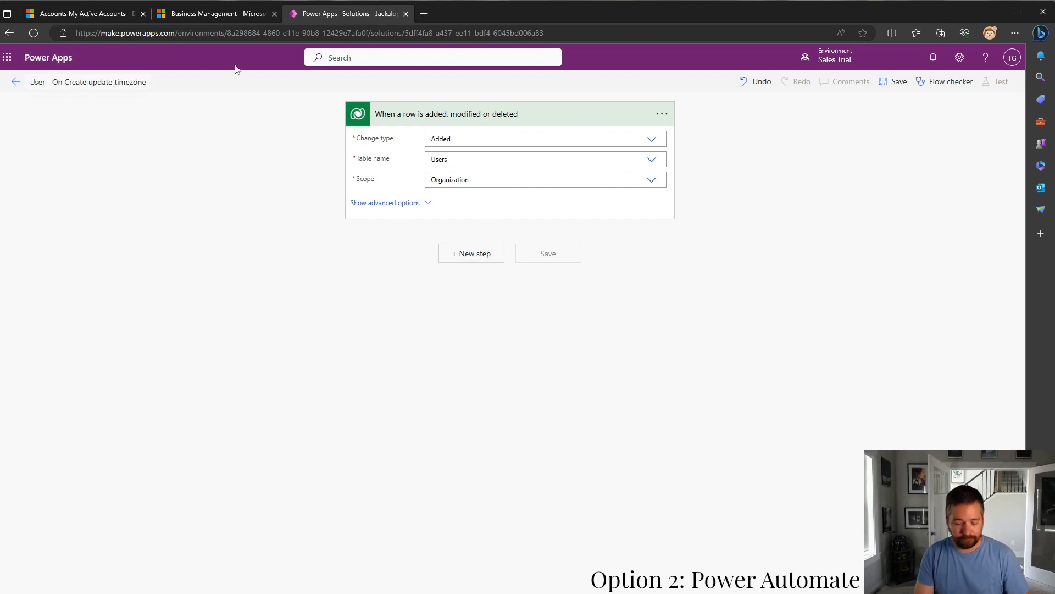
pyautogui.press('BackSpace')
pyautogui.write('U')
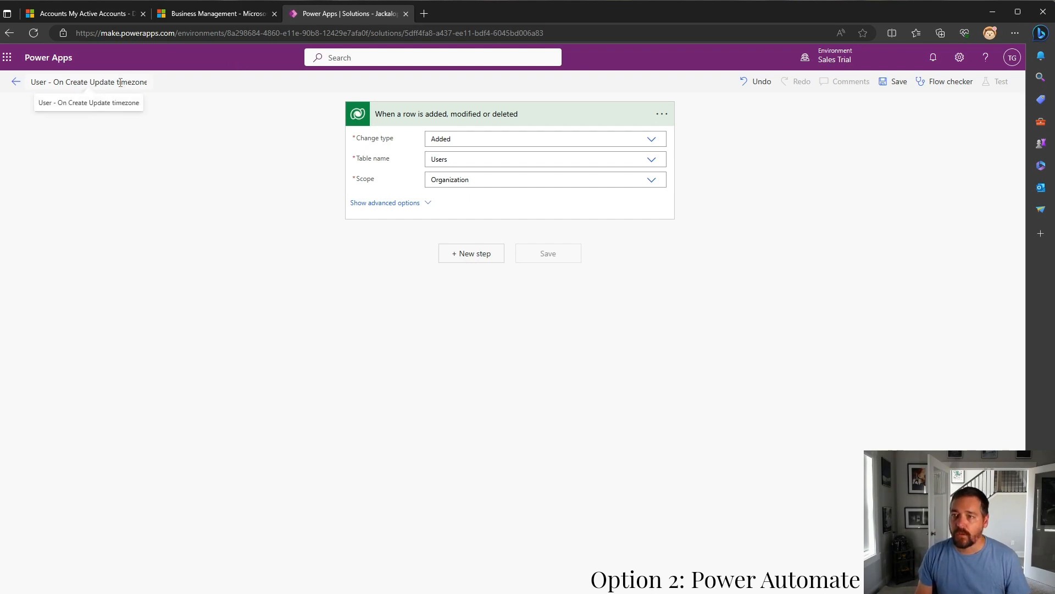
pyautogui.press('BackSpace')
pyautogui.write('T')
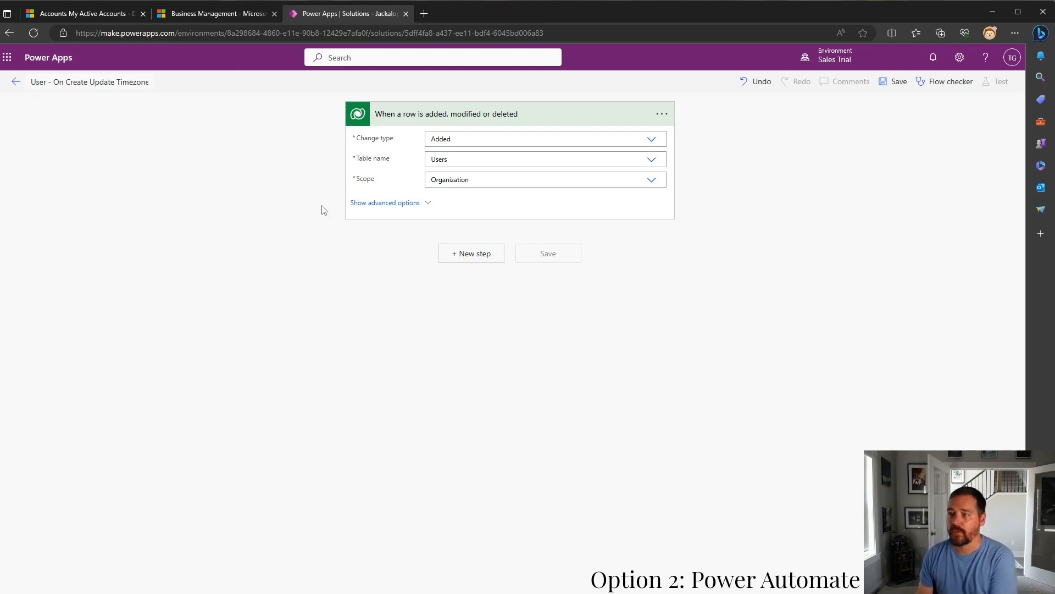
pyautogui.click(447, 317)
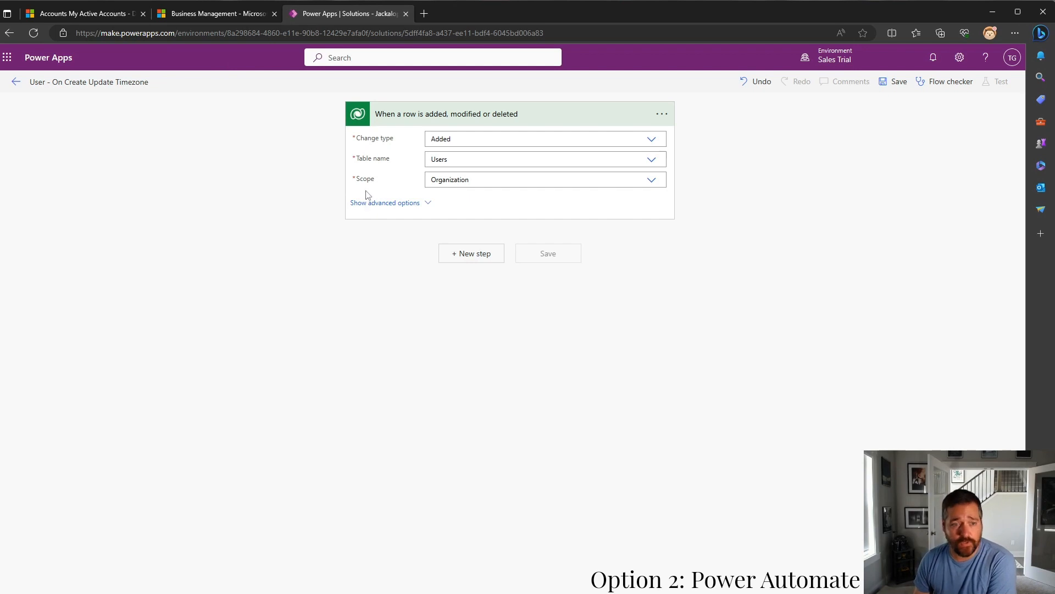
# Add the Microsoft Dataverse action "Update a row" after the trigger
pyautogui.click(486, 261)
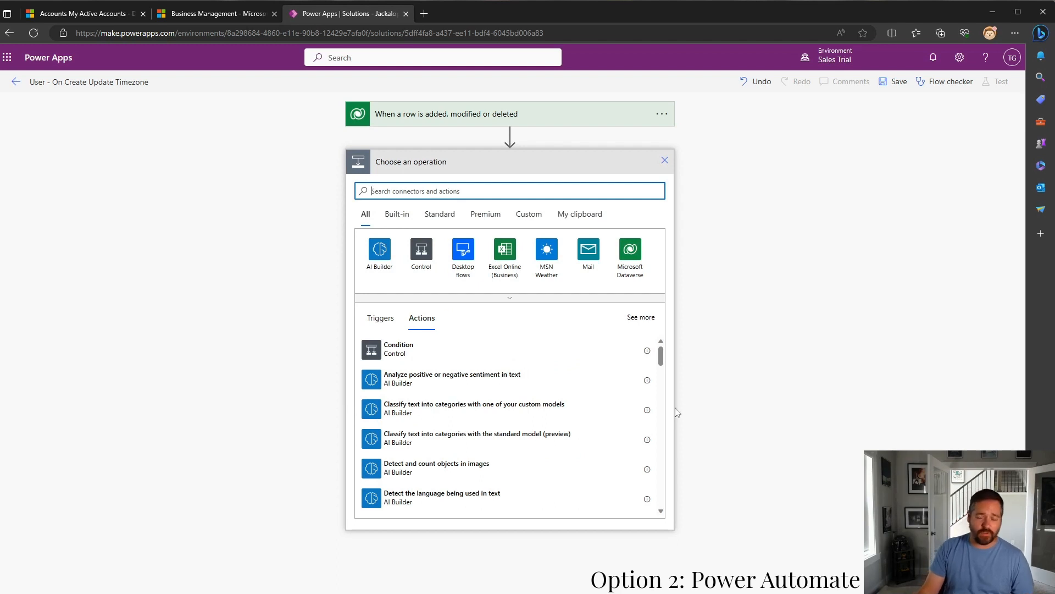
pyautogui.click(748, 332)
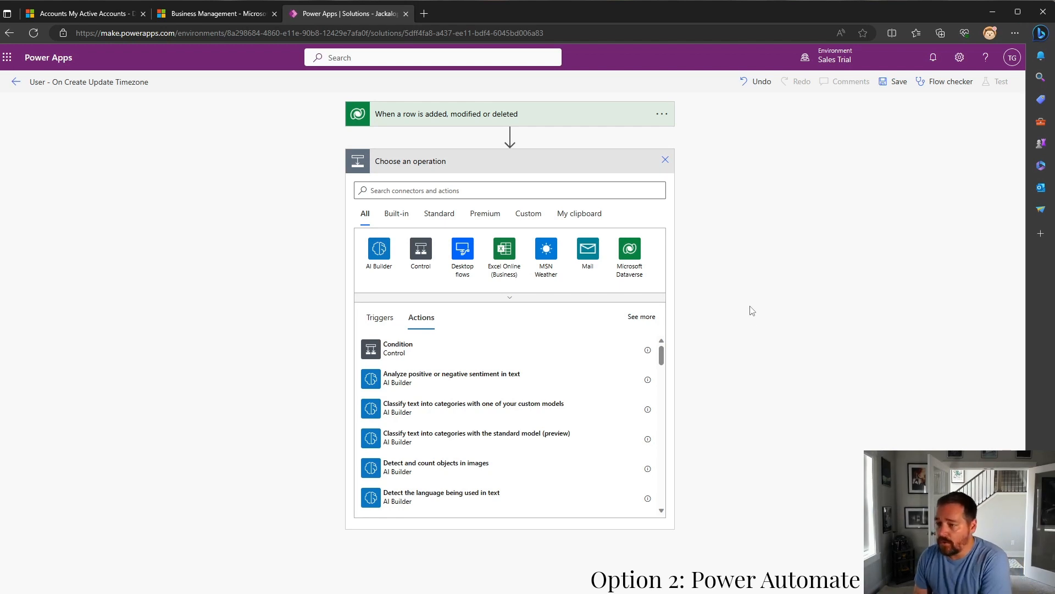
pyautogui.click(646, 264)
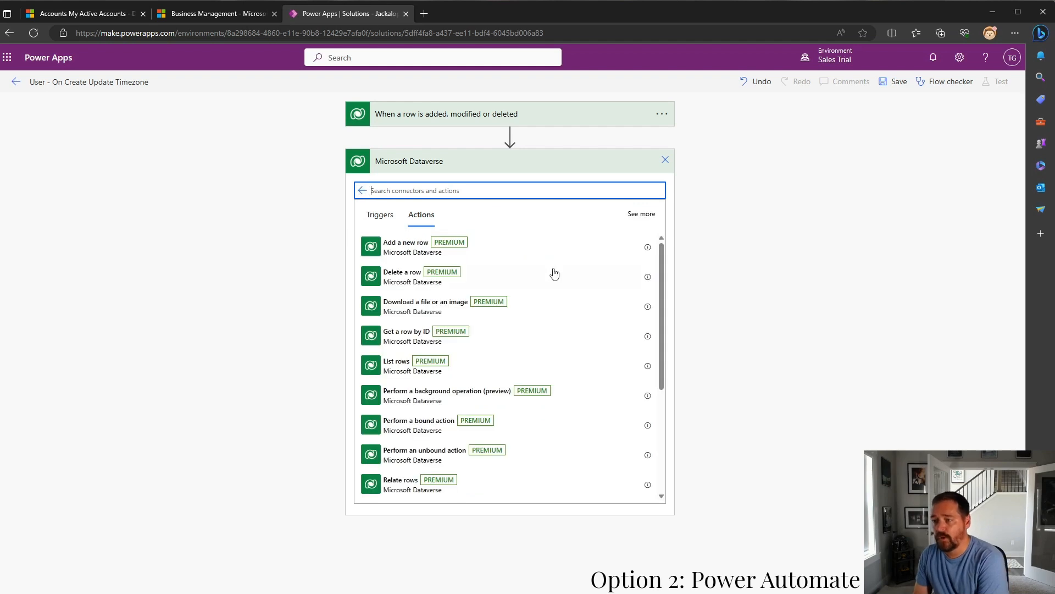
pyautogui.scroll(-2, 516, 380)
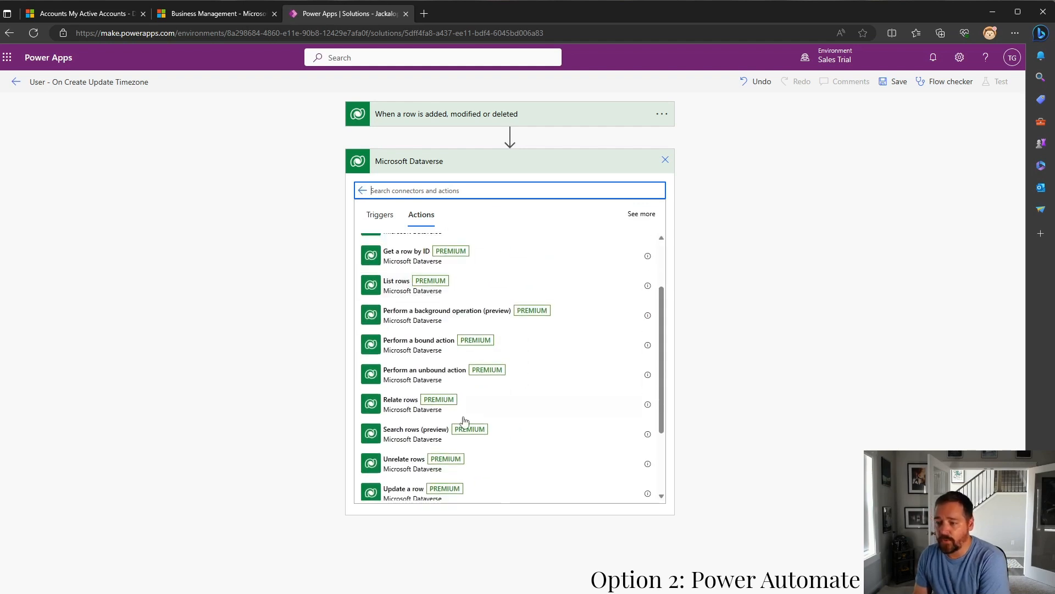
pyautogui.scroll(-1, 404, 445)
pyautogui.click(398, 455)
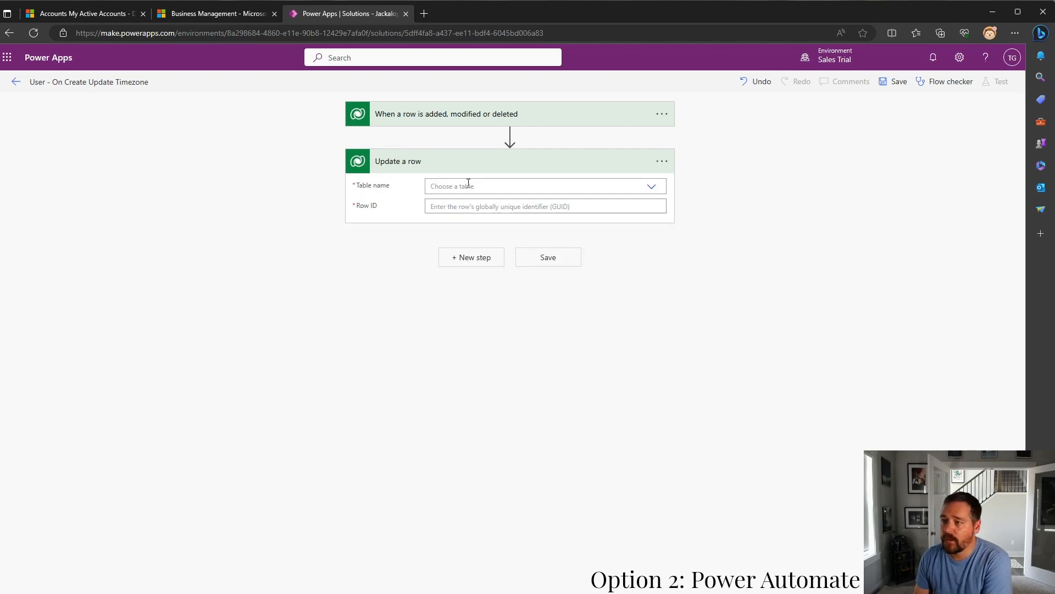
# Set the table name of the "Update a row" action to User Settings
pyautogui.click(636, 185)
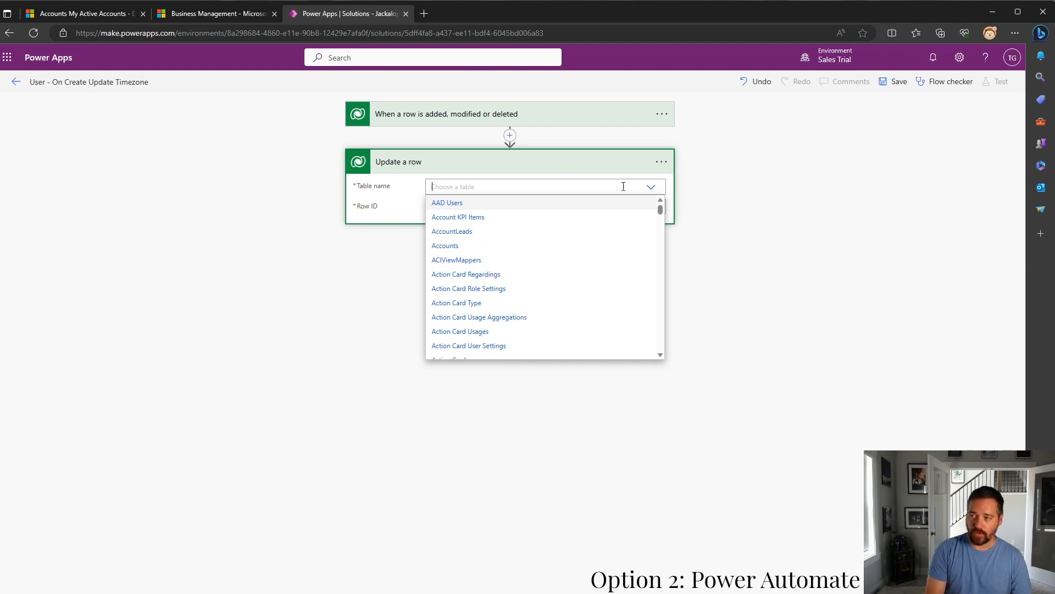
pyautogui.write('user se')
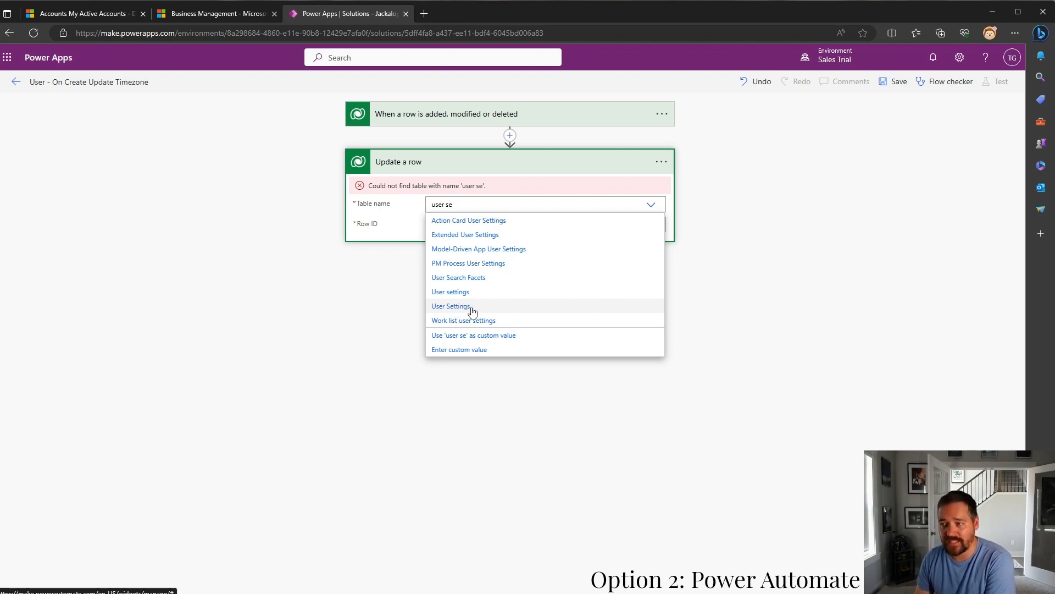
pyautogui.click(472, 311)
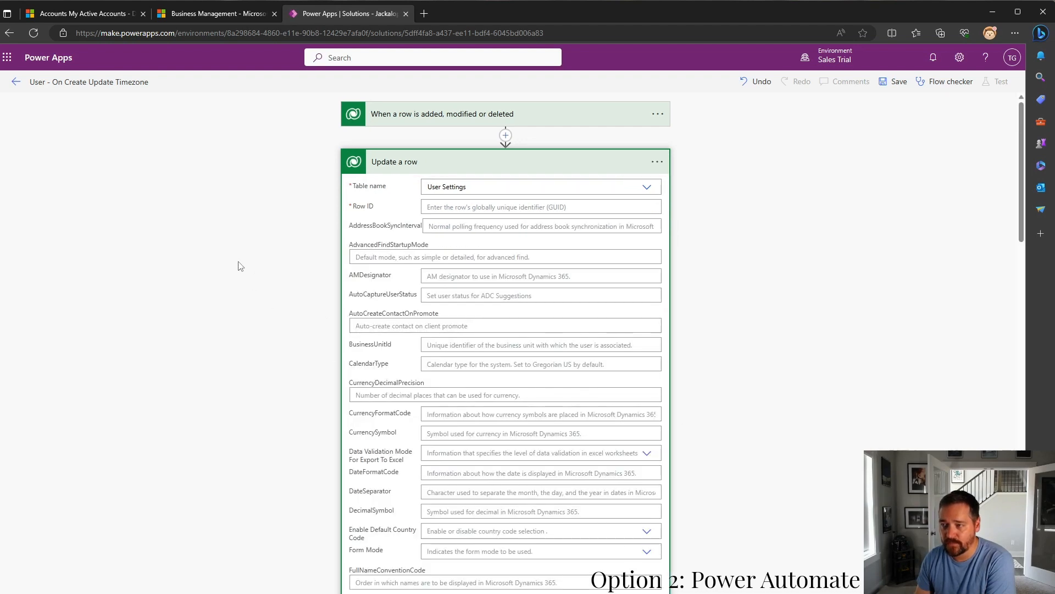
pyautogui.click(304, 250)
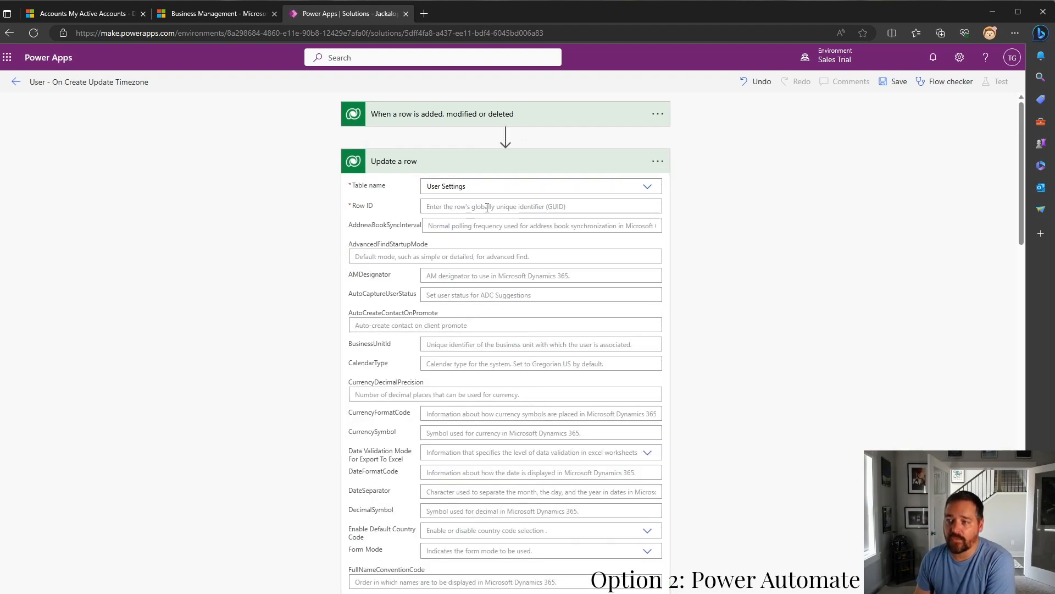
# Look through the User Settings fields offered by the update action, including the time zone fields
pyautogui.scroll(-8, 462, 298)
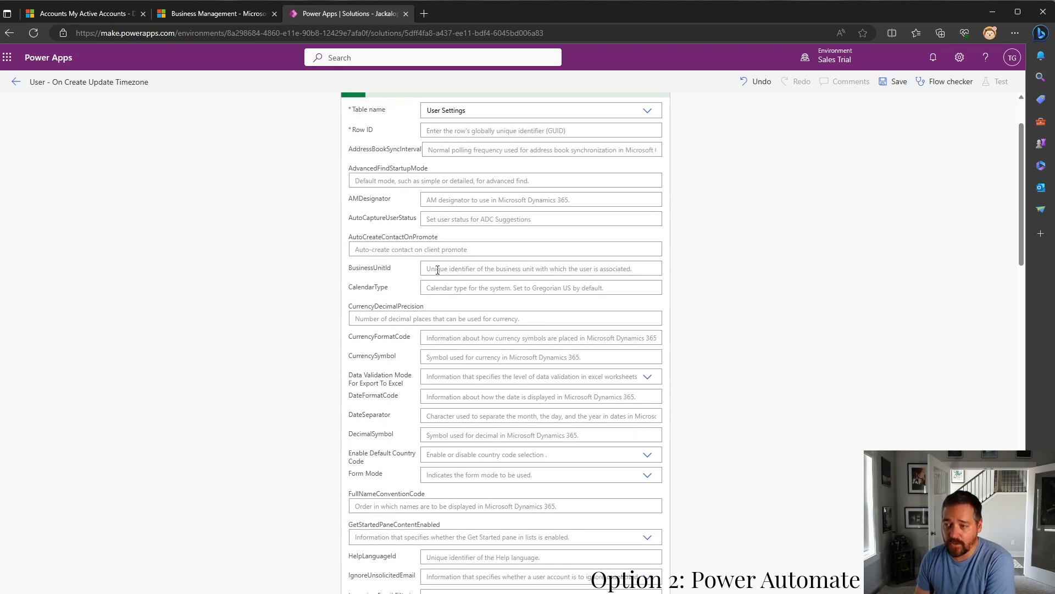
pyautogui.scroll(-8, 406, 274)
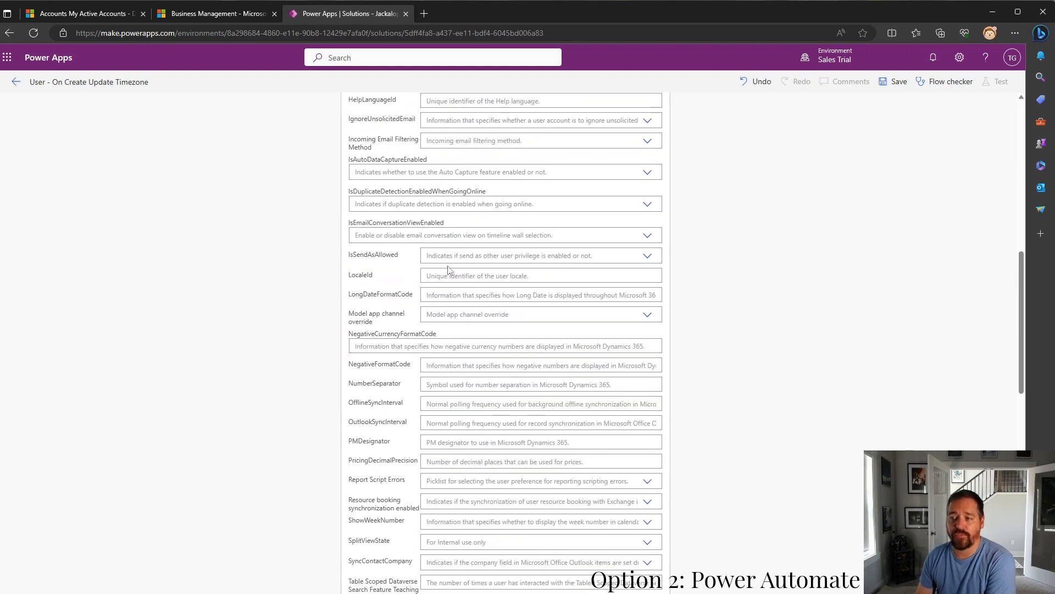
pyautogui.scroll(-4, 432, 268)
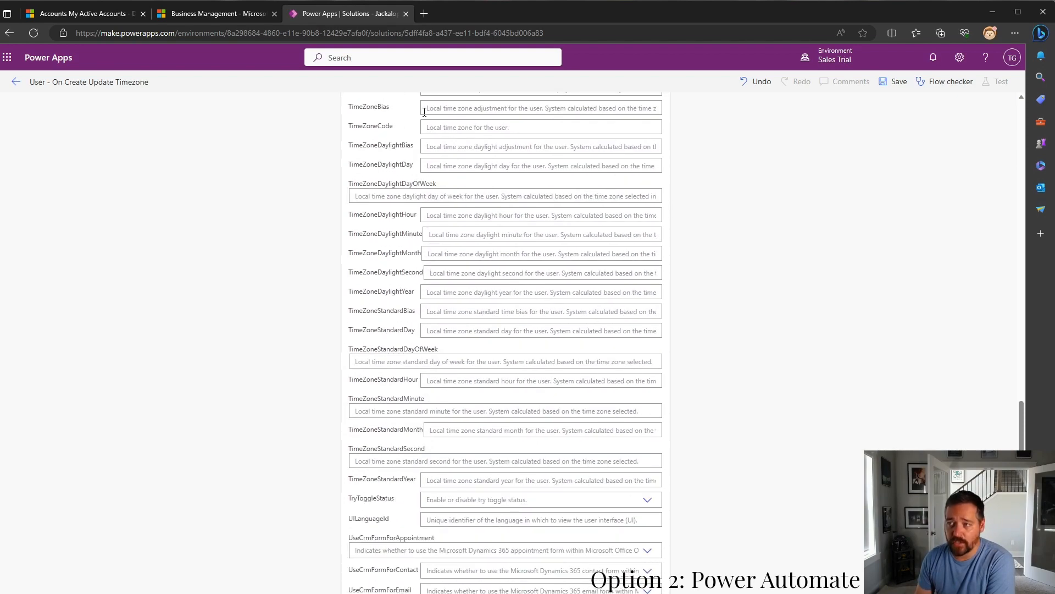
pyautogui.scroll(-3, 419, 401)
pyautogui.scroll(10, 403, 379)
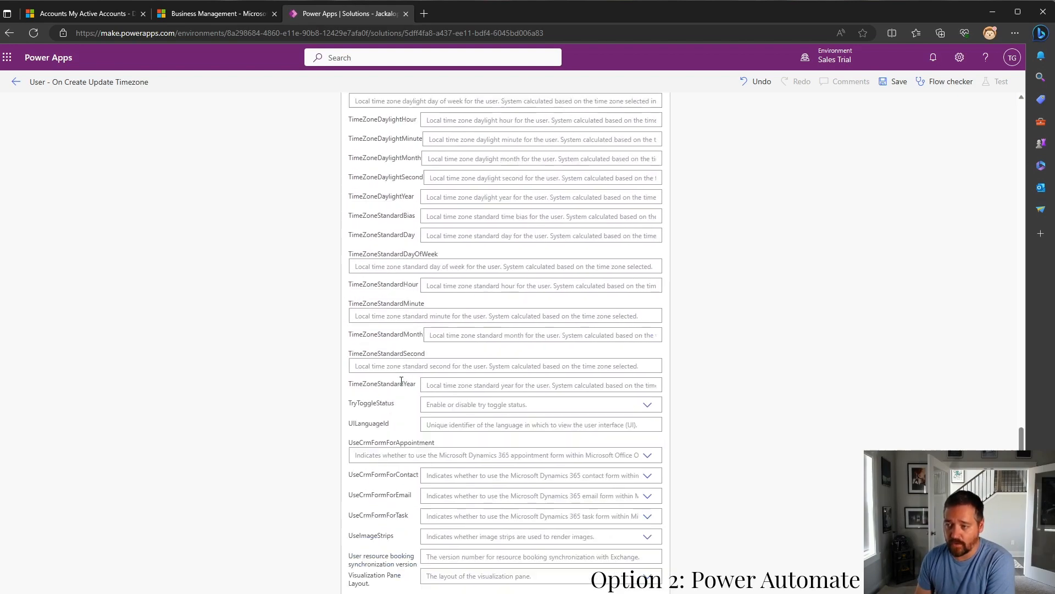
pyautogui.scroll(20, 401, 380)
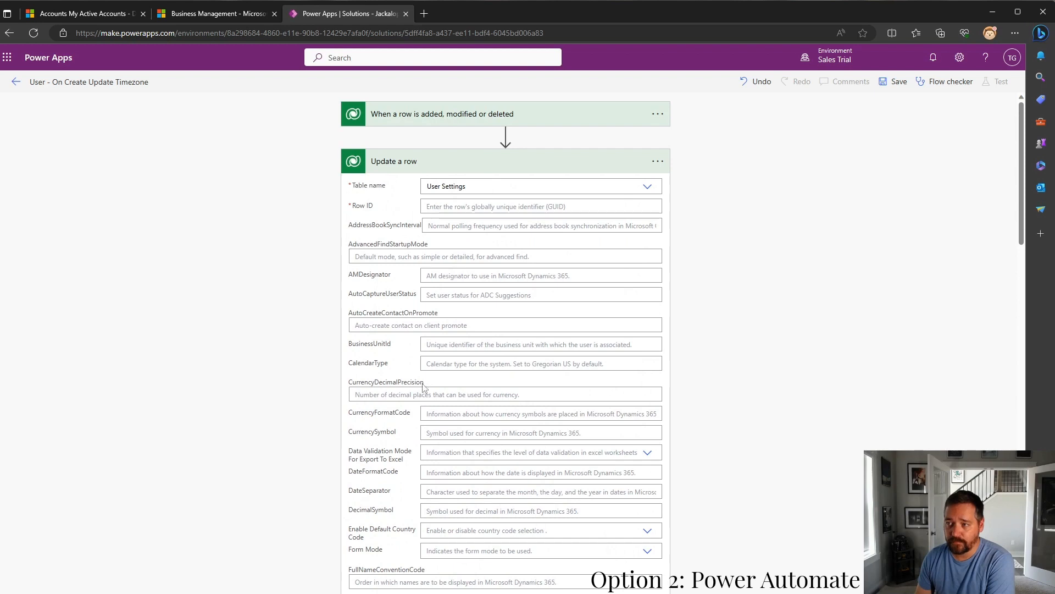
# Rename the trigger "When a row is added, modified or deleted" to "User is Created"
pyautogui.click(658, 114)
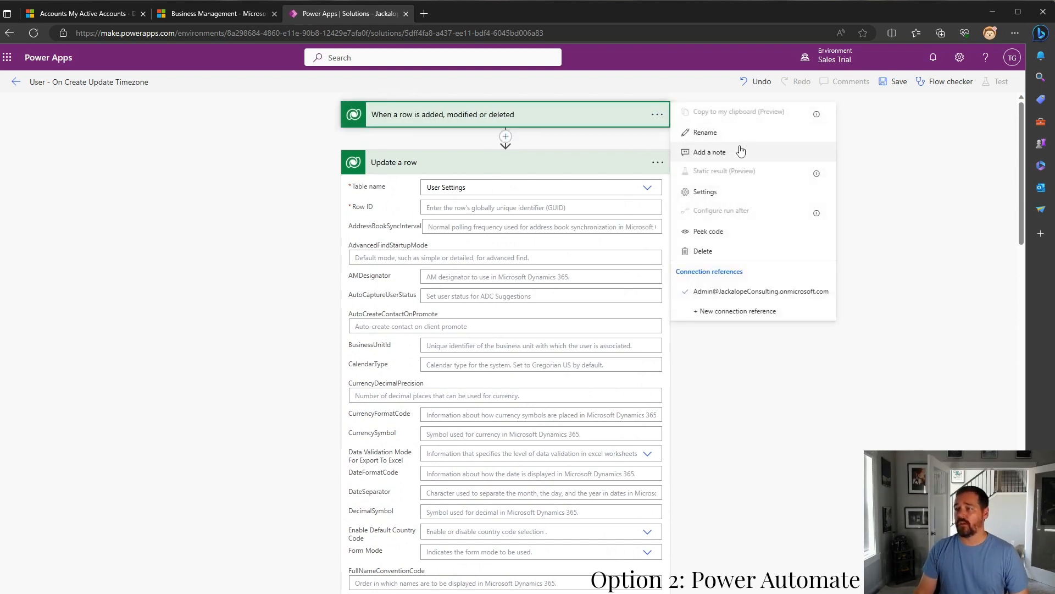
pyautogui.click(715, 133)
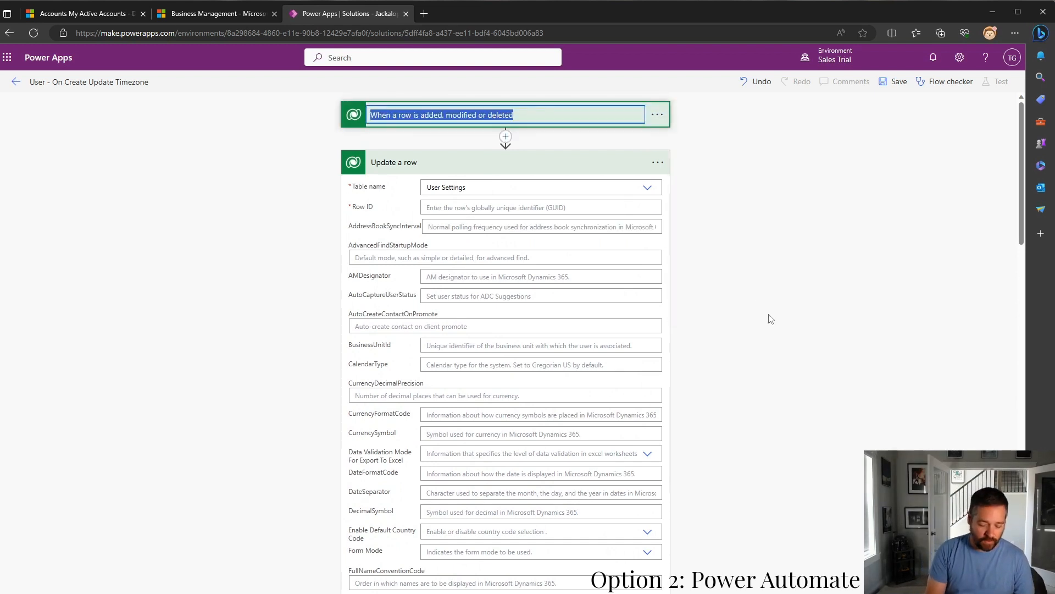
pyautogui.write('User is Cr')
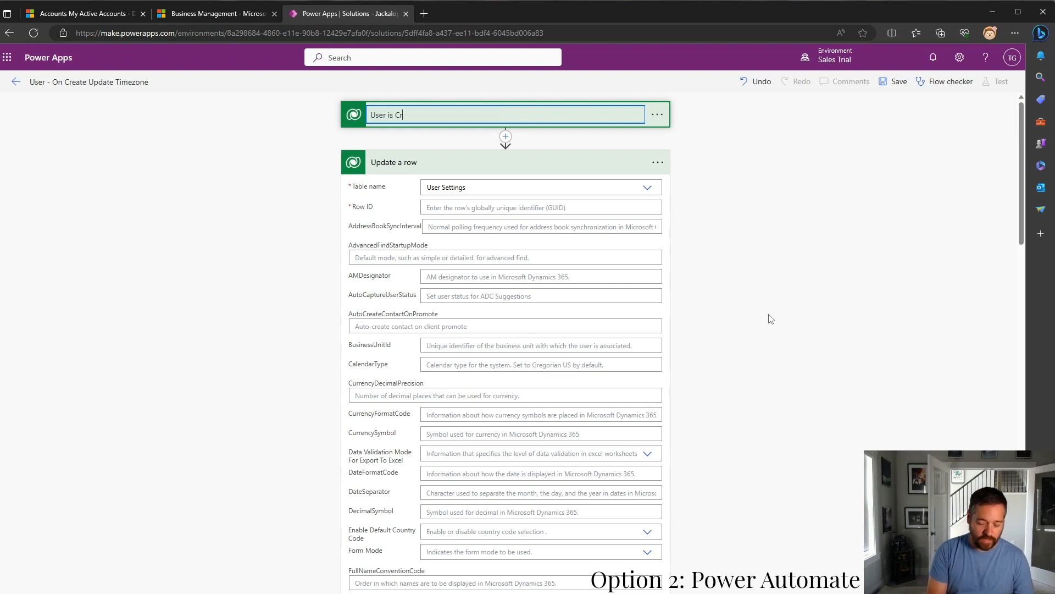
pyautogui.write('eated')
pyautogui.press('Return')
# Rename the "Update a row" action to "Update User Personal Settings"
pyautogui.click(659, 163)
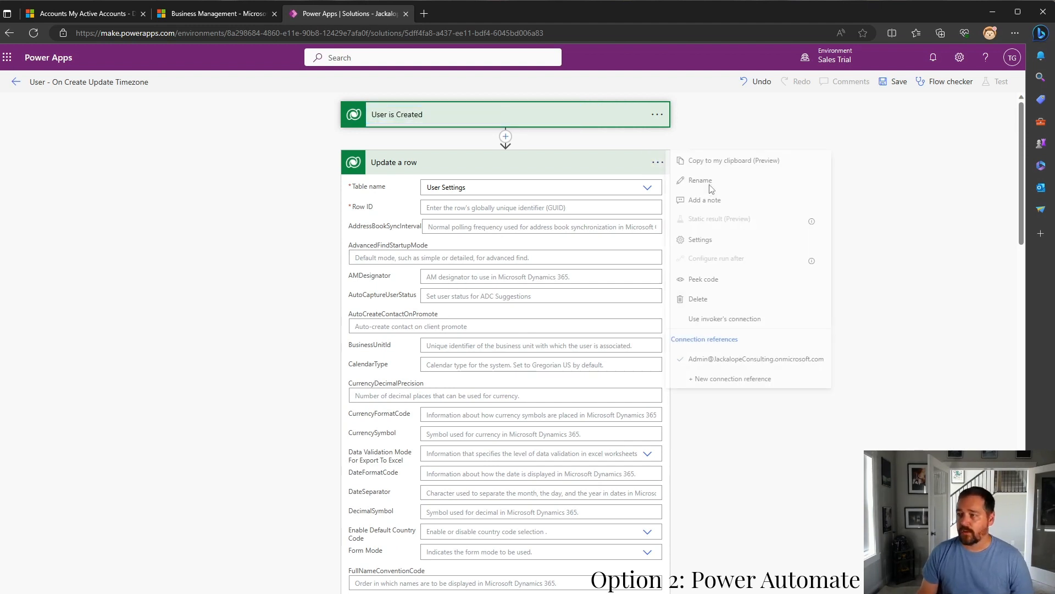
pyautogui.click(681, 181)
pyautogui.write('Update User P')
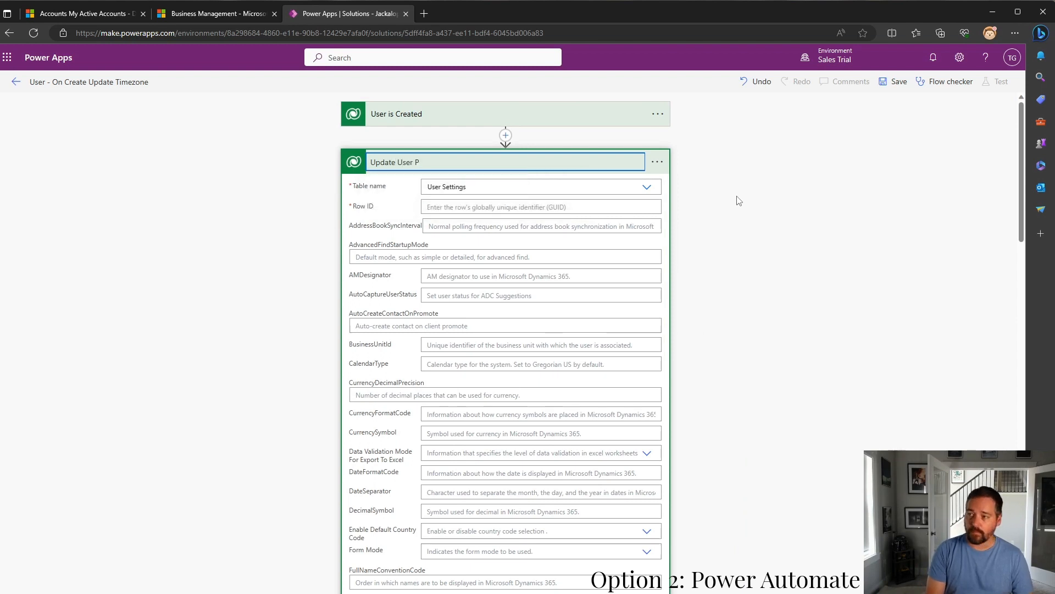
pyautogui.write('ersonal Settings')
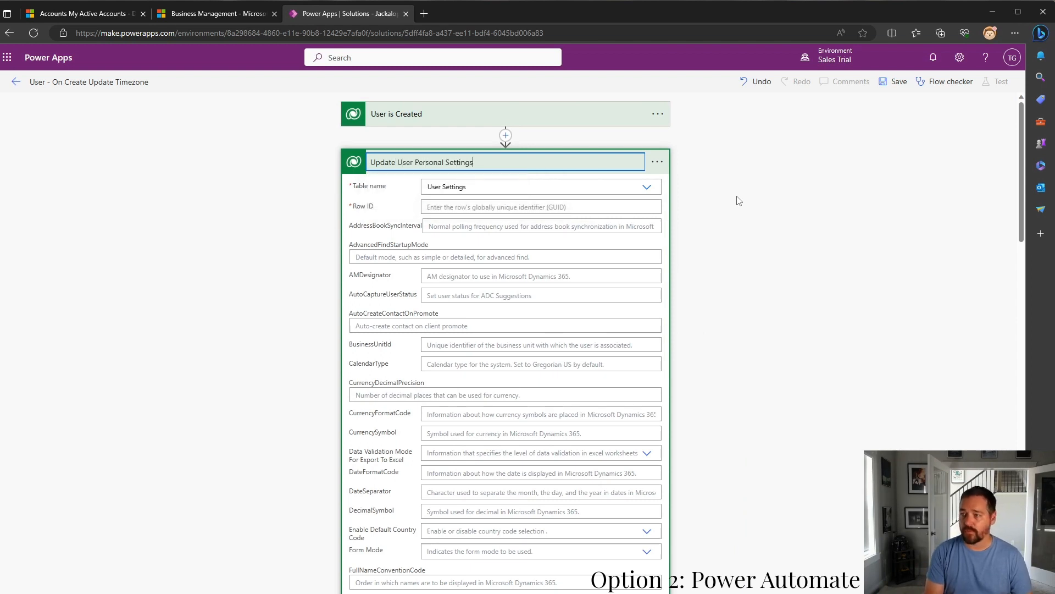
pyautogui.press('Return')
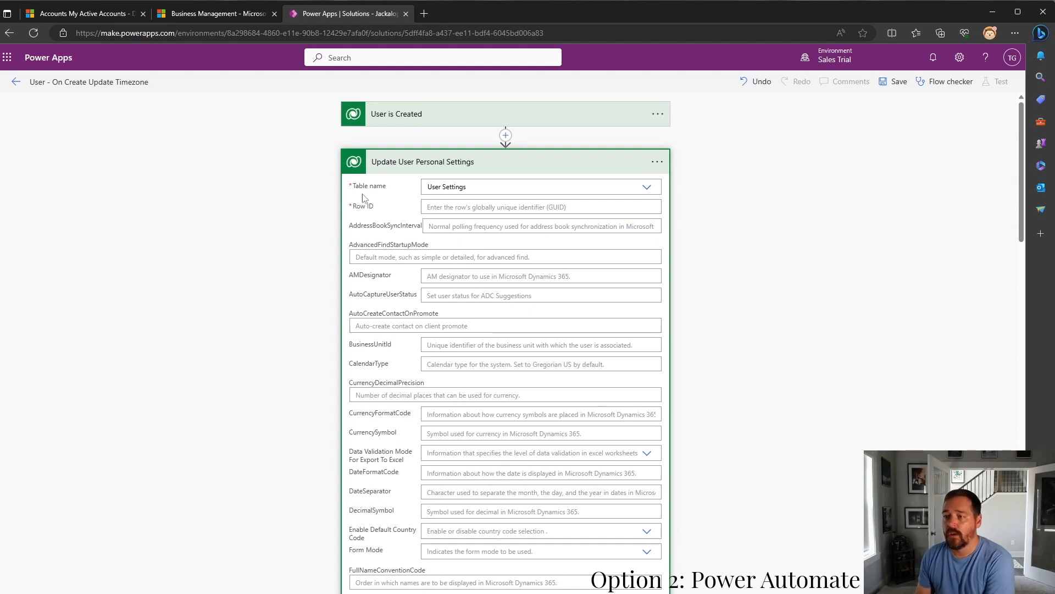
# Set the Row ID of the "Update User Personal Settings" action to the User unique identifier from the "User is Created" trigger
pyautogui.click(502, 208)
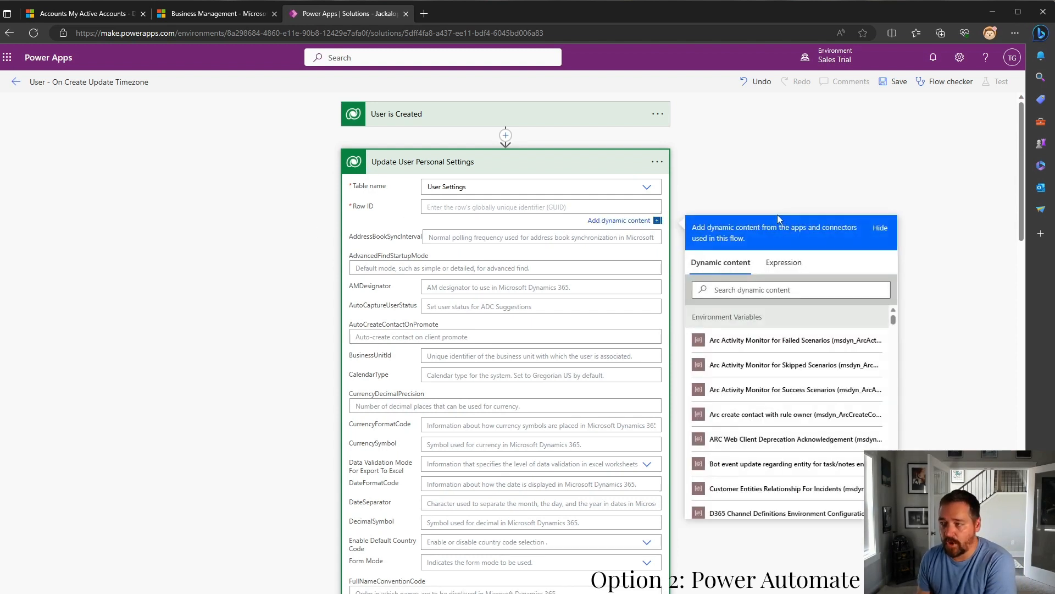
pyautogui.click(783, 291)
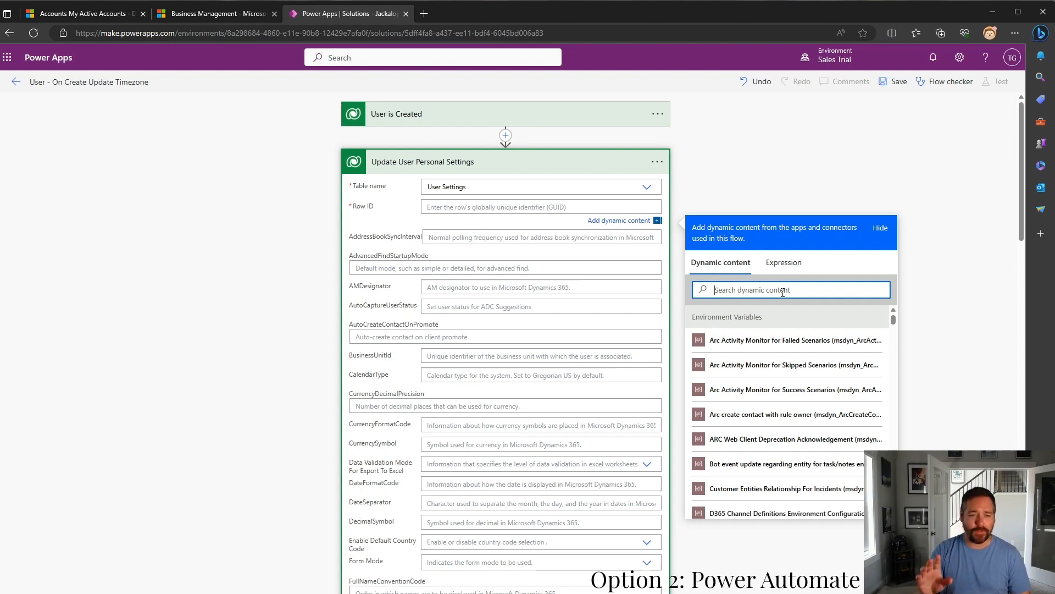
pyautogui.write('user')
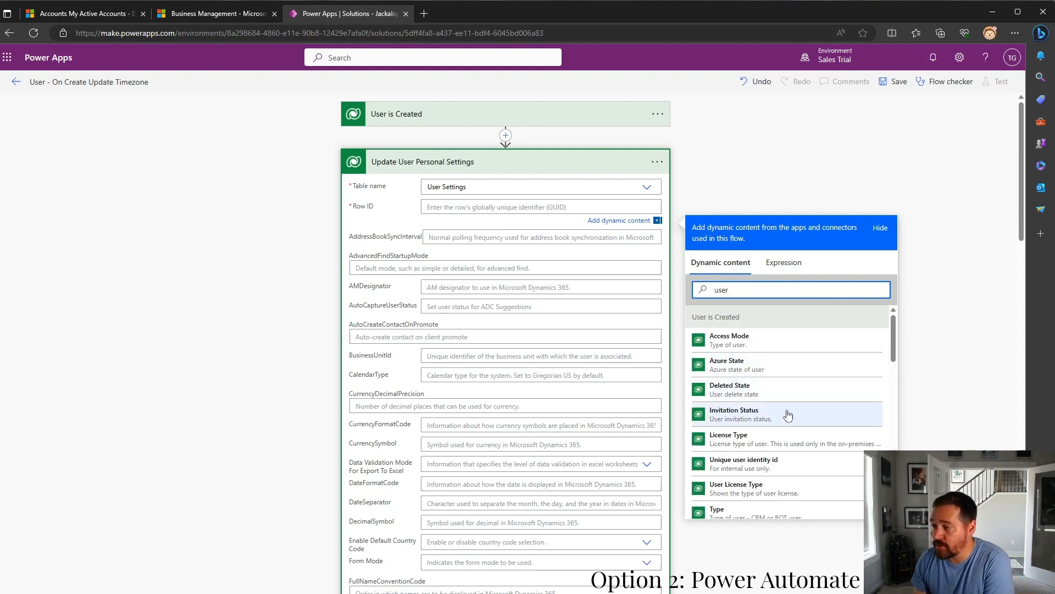
pyautogui.scroll(-4, 791, 415)
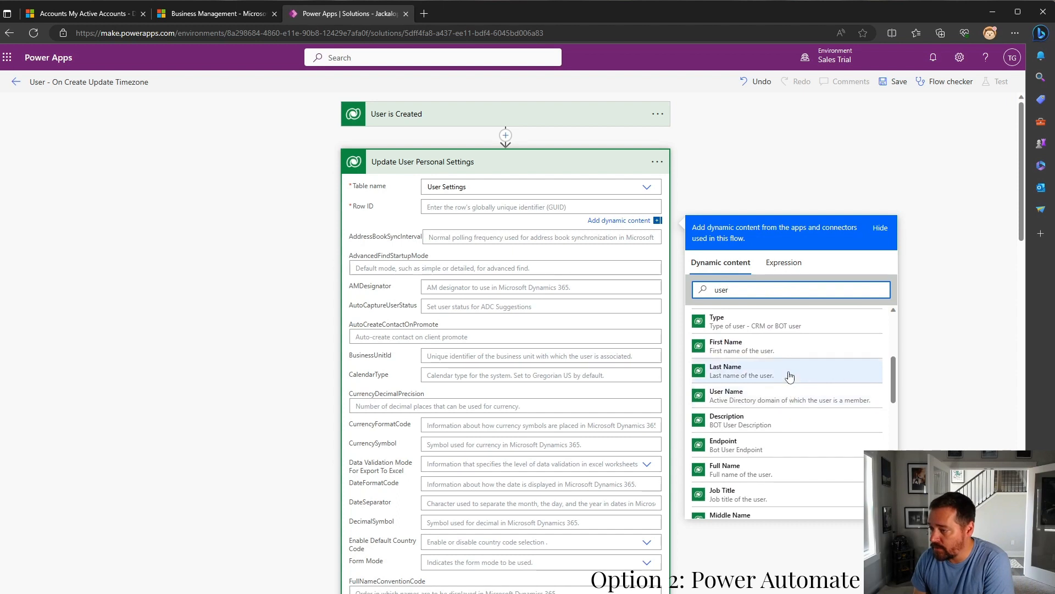
pyautogui.scroll(-8, 795, 401)
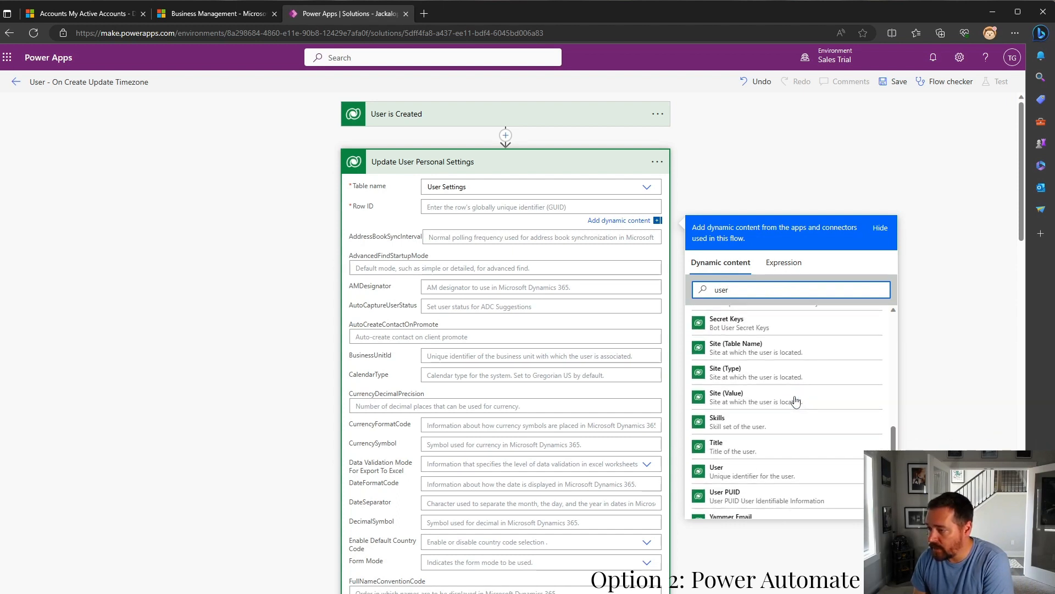
pyautogui.scroll(-2, 794, 400)
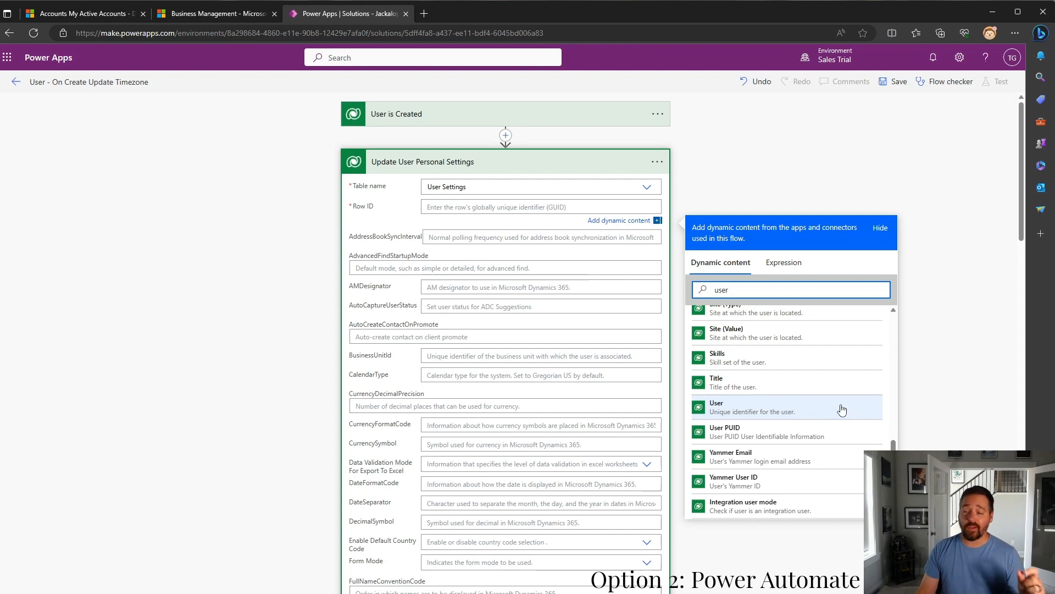
pyautogui.click(814, 413)
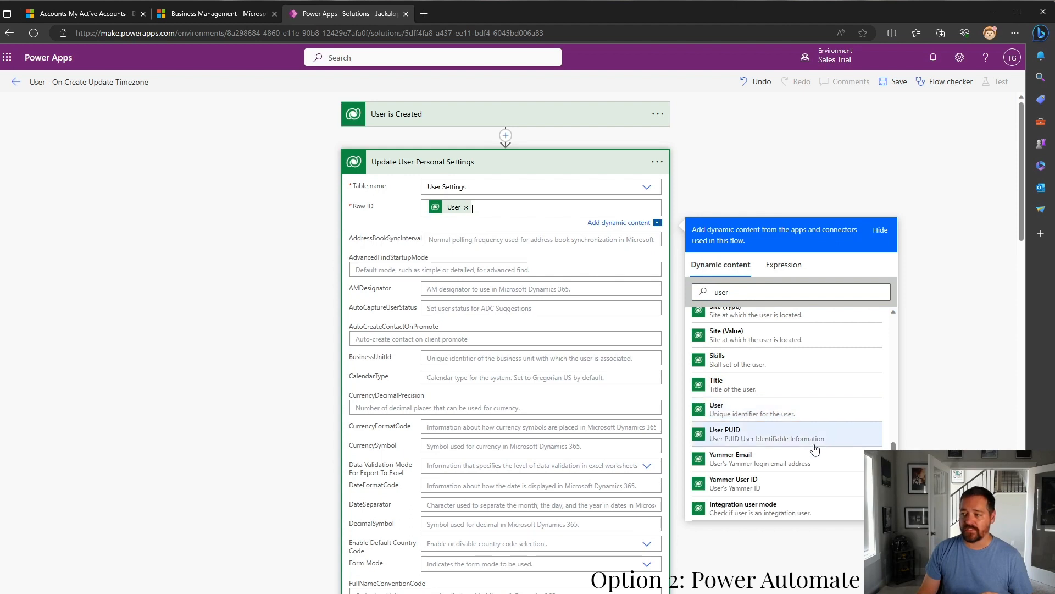
pyautogui.click(796, 154)
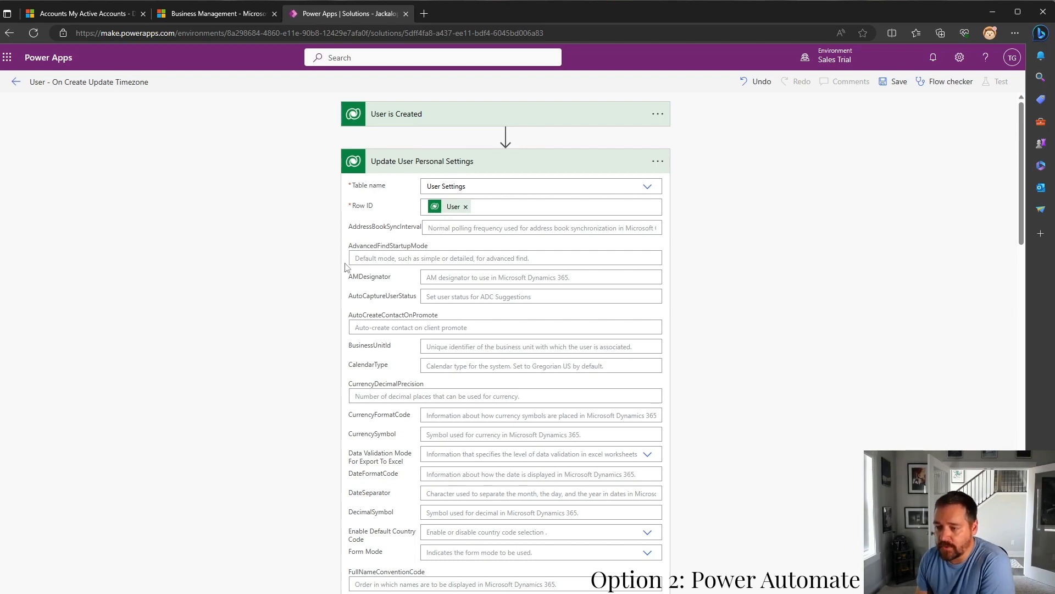
# Set the TimeZoneCode field of the "Update User Personal Settings" action to 40
pyautogui.scroll(-5, 346, 267)
pyautogui.scroll(-2, 362, 296)
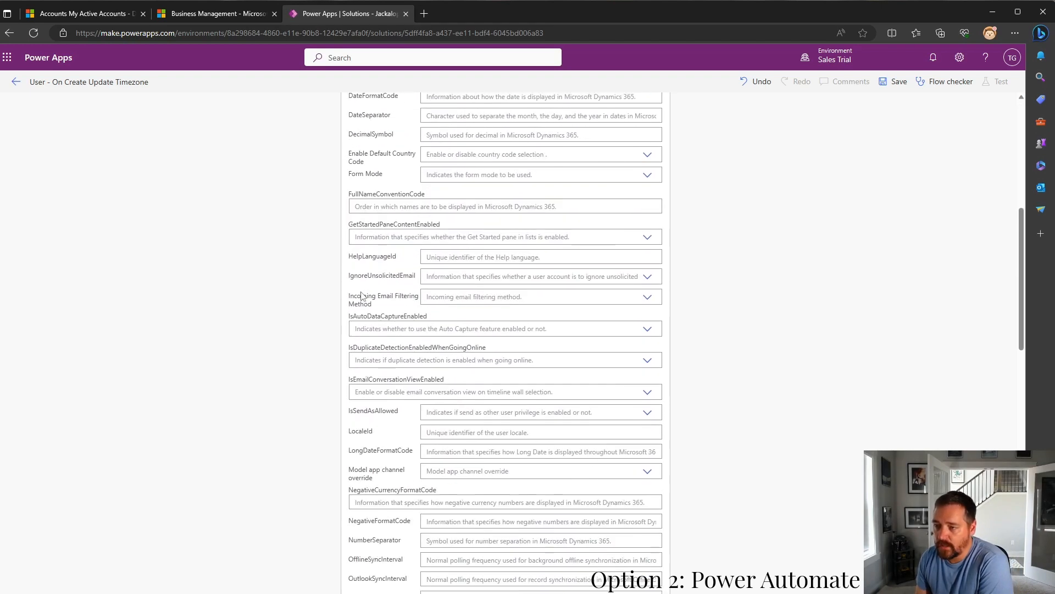
pyautogui.scroll(-6, 344, 358)
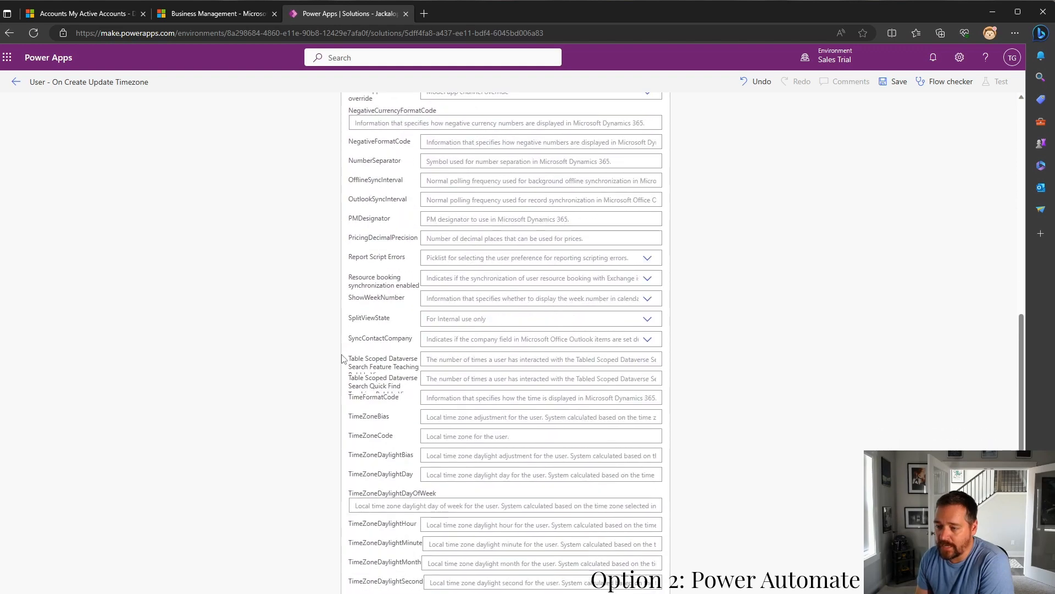
pyautogui.click(464, 434)
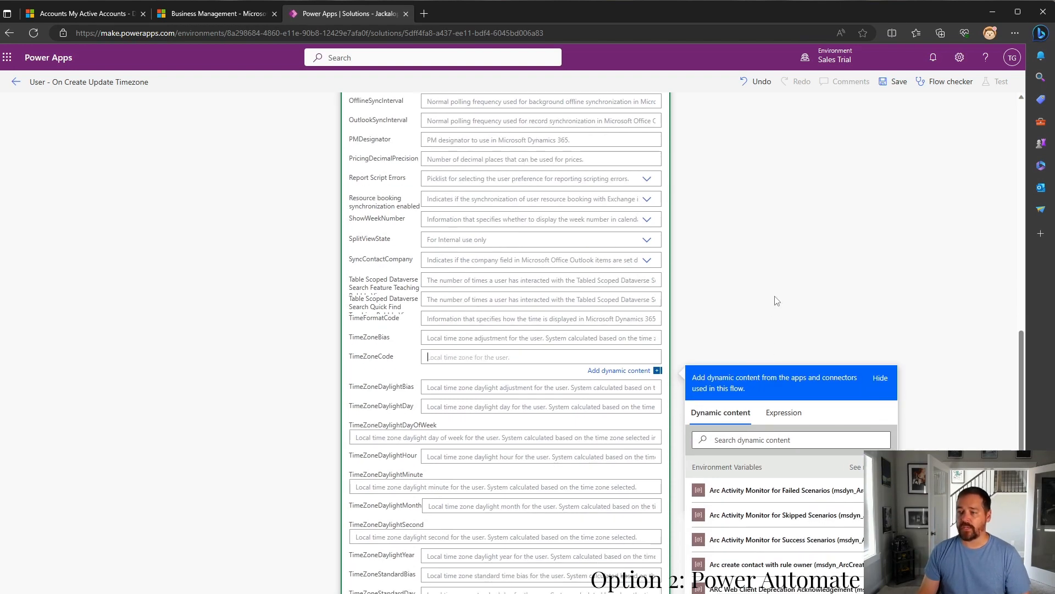
pyautogui.write('40')
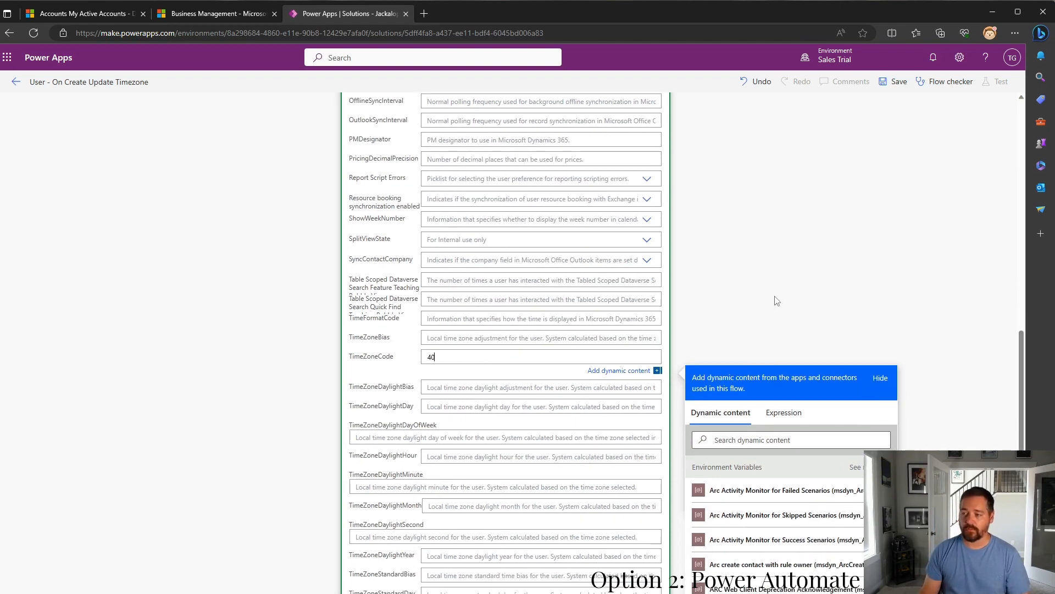
pyautogui.click(777, 301)
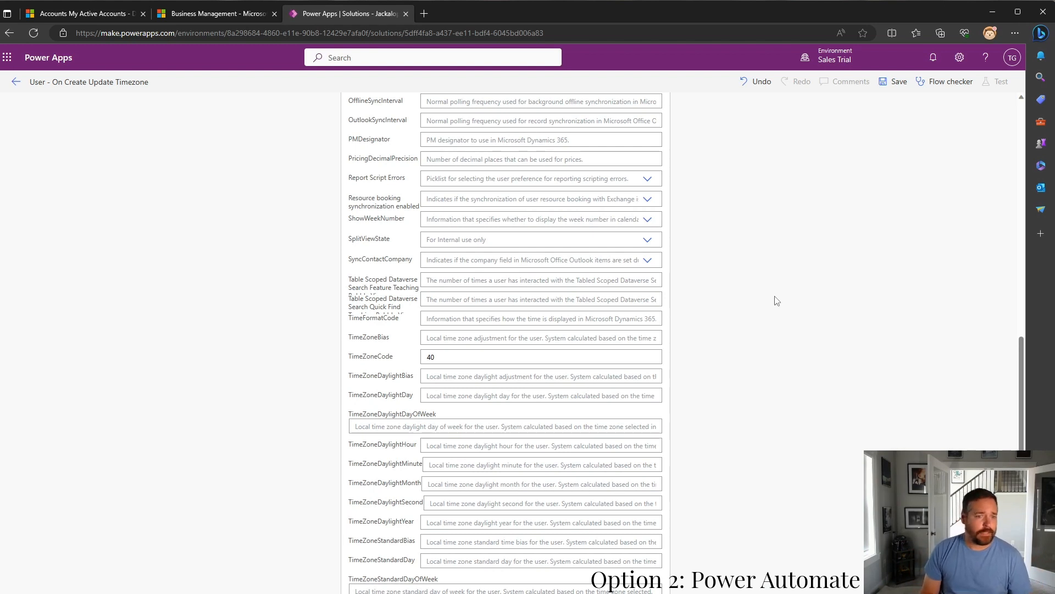
# Save the flow and collapse the "Update User Personal Settings" action
pyautogui.scroll(15, 776, 300)
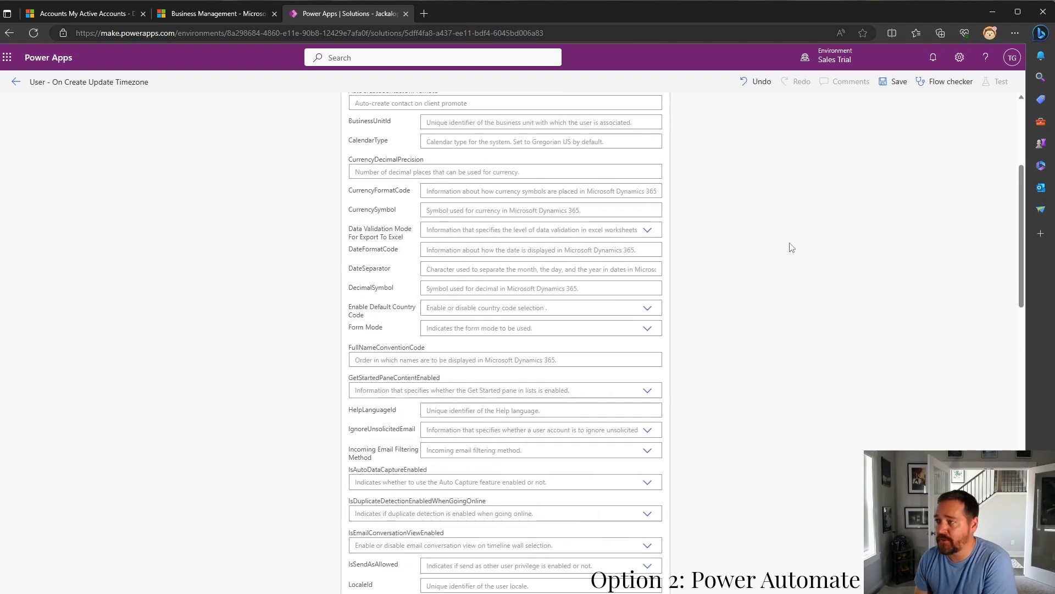
pyautogui.click(894, 81)
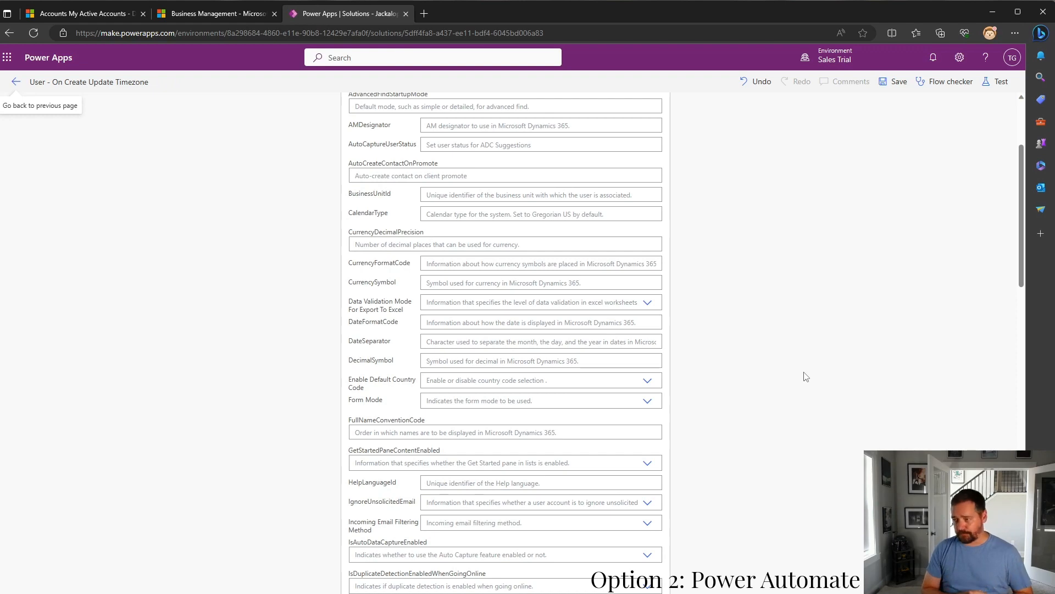
pyautogui.scroll(10, 805, 376)
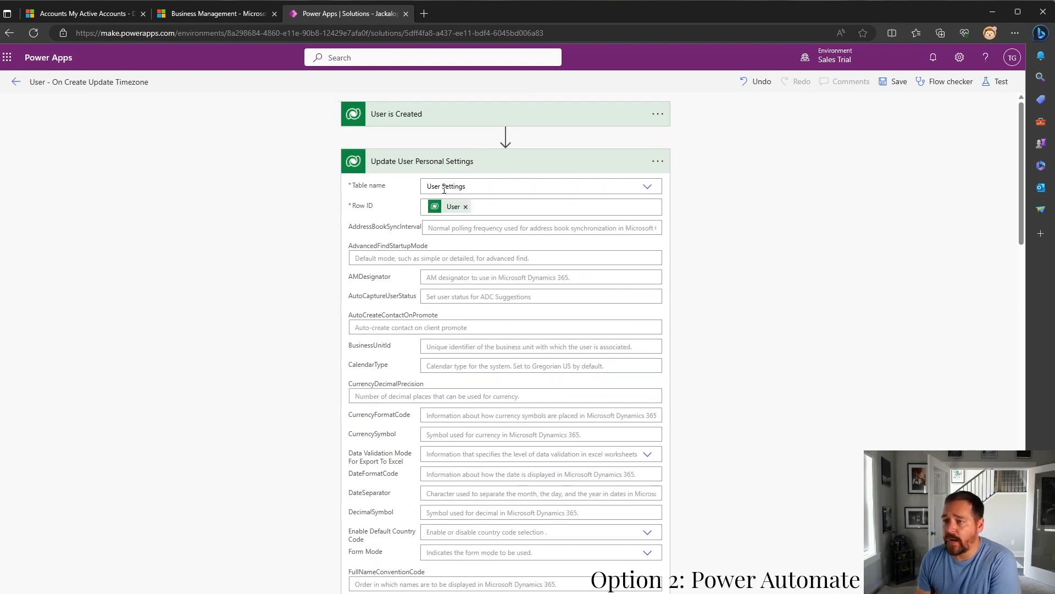
pyautogui.click(438, 161)
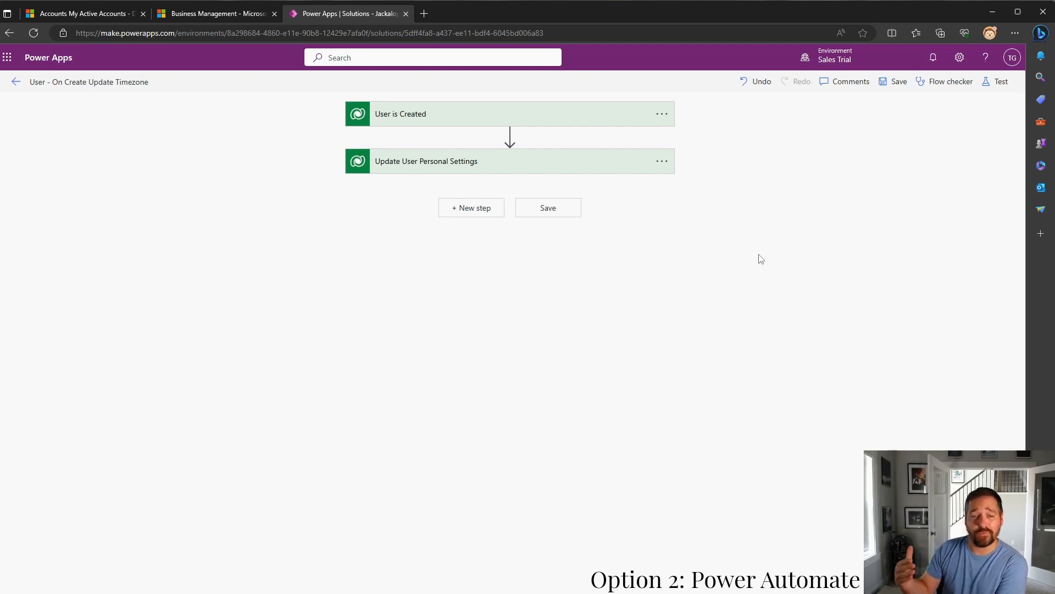
# Set the change type of the "User is Created" trigger to Added or Modified
pyautogui.click(585, 111)
pyautogui.click(427, 203)
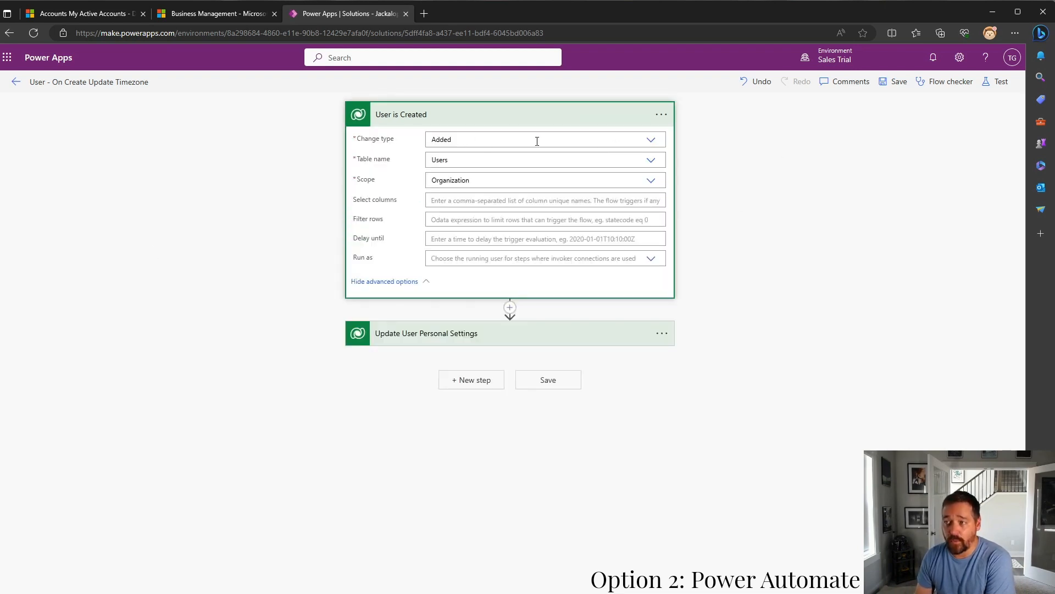
pyautogui.click(651, 141)
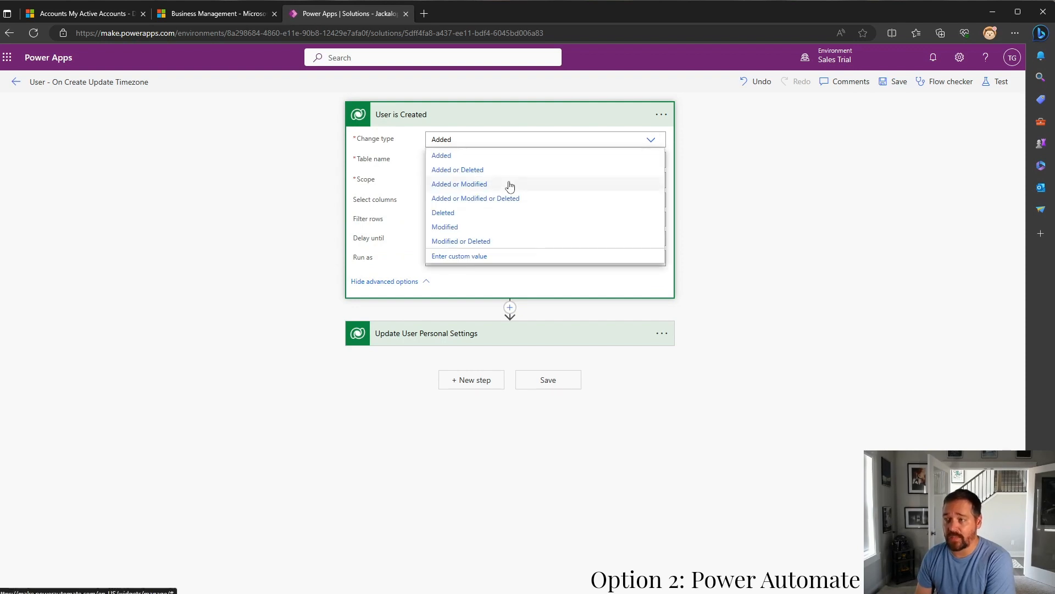
pyautogui.click(484, 184)
pyautogui.click(233, 348)
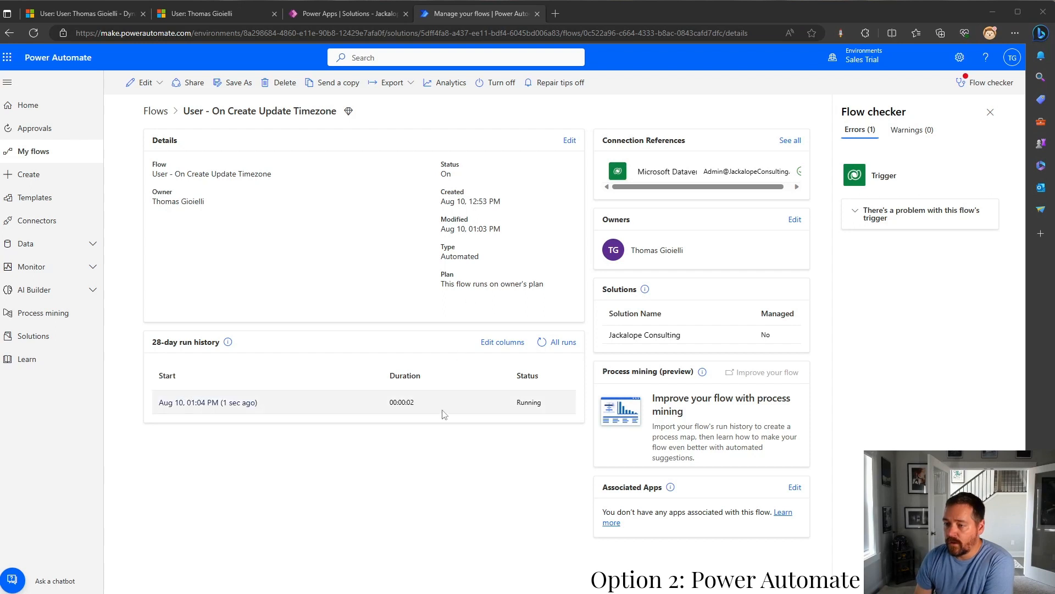
# Refresh the flow's run history and inspect the inputs of "Update User Personal Settings" in the latest run
pyautogui.click(541, 349)
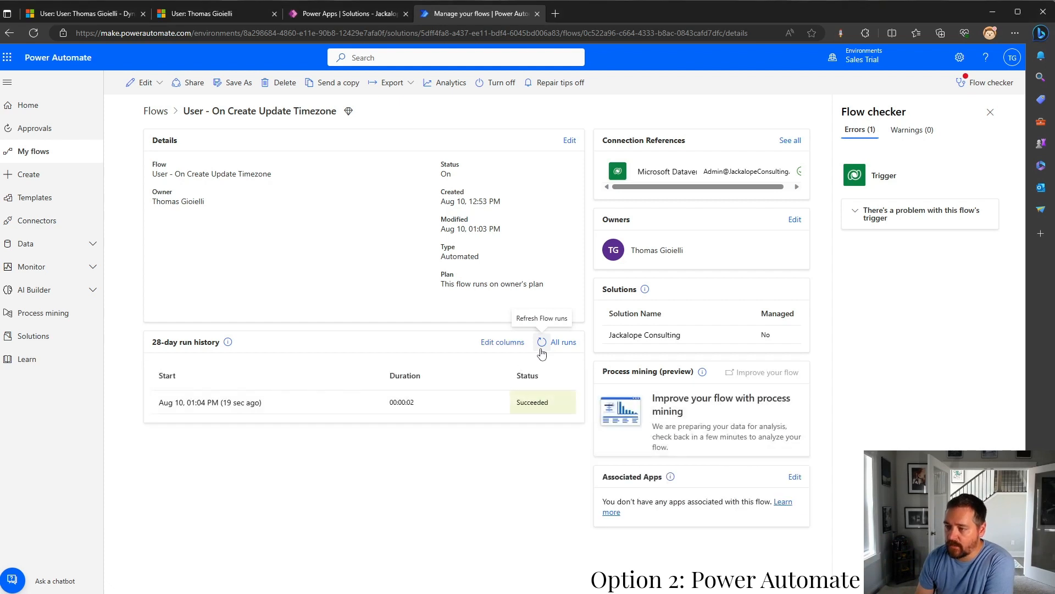
pyautogui.click(242, 403)
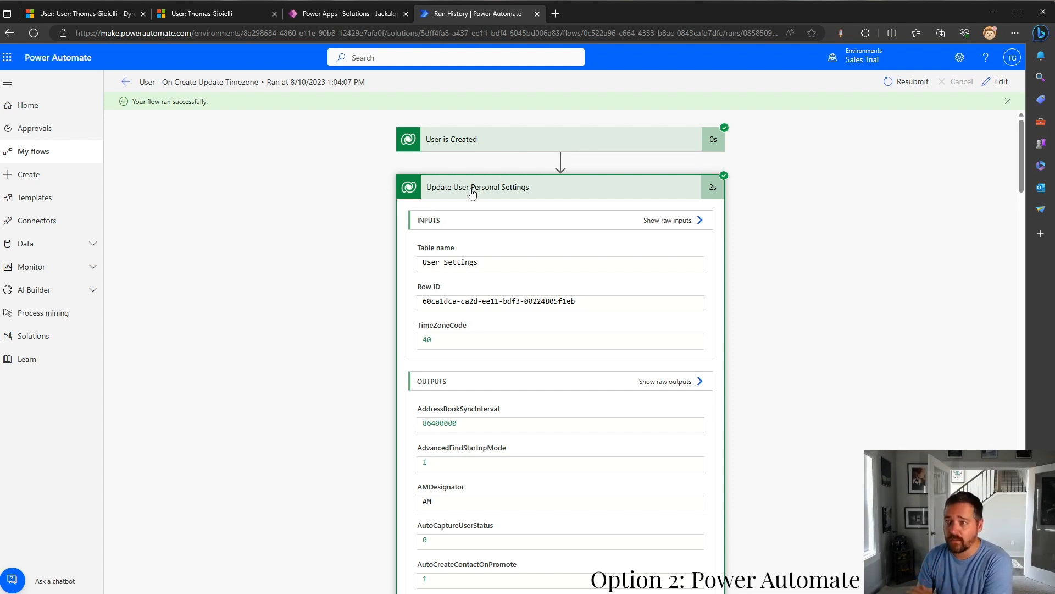
pyautogui.click(471, 191)
# Switch to Dynamics 365 to check the time zone in the personal options, and return to the Power Automate run history
pyautogui.click(101, 15)
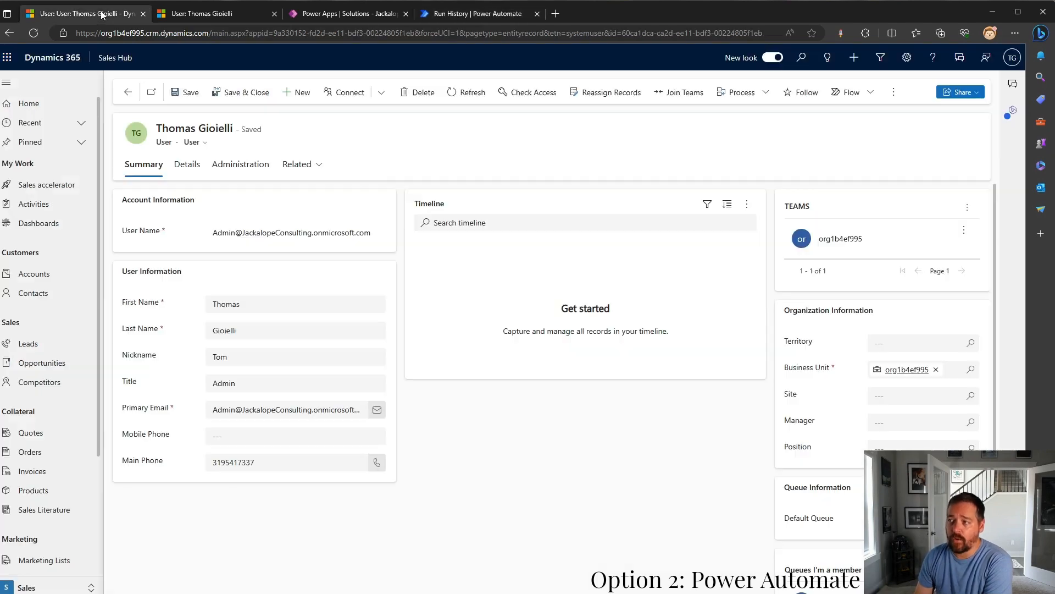
pyautogui.click(914, 61)
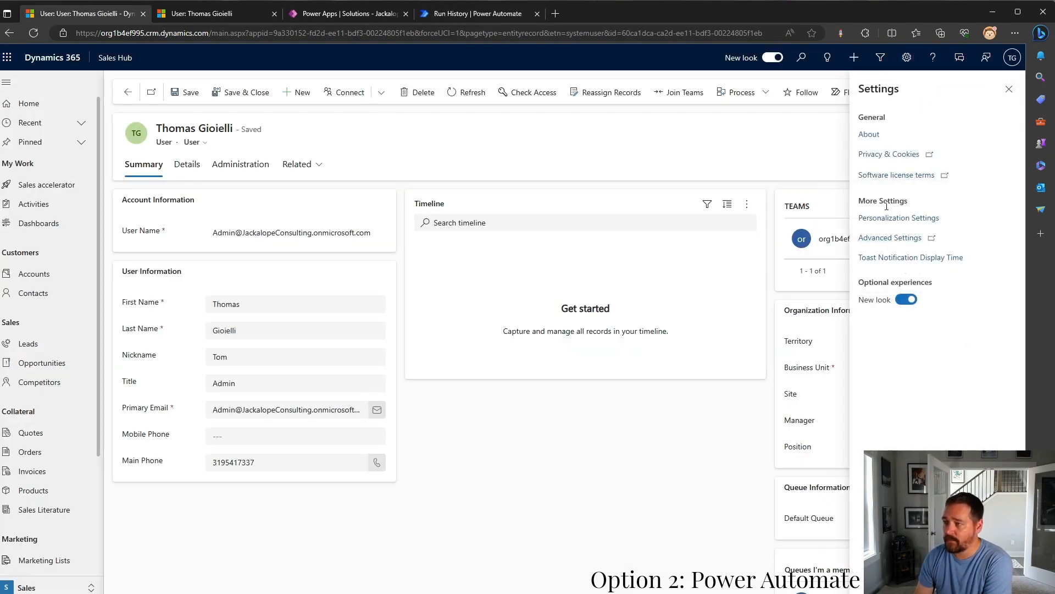
pyautogui.click(891, 218)
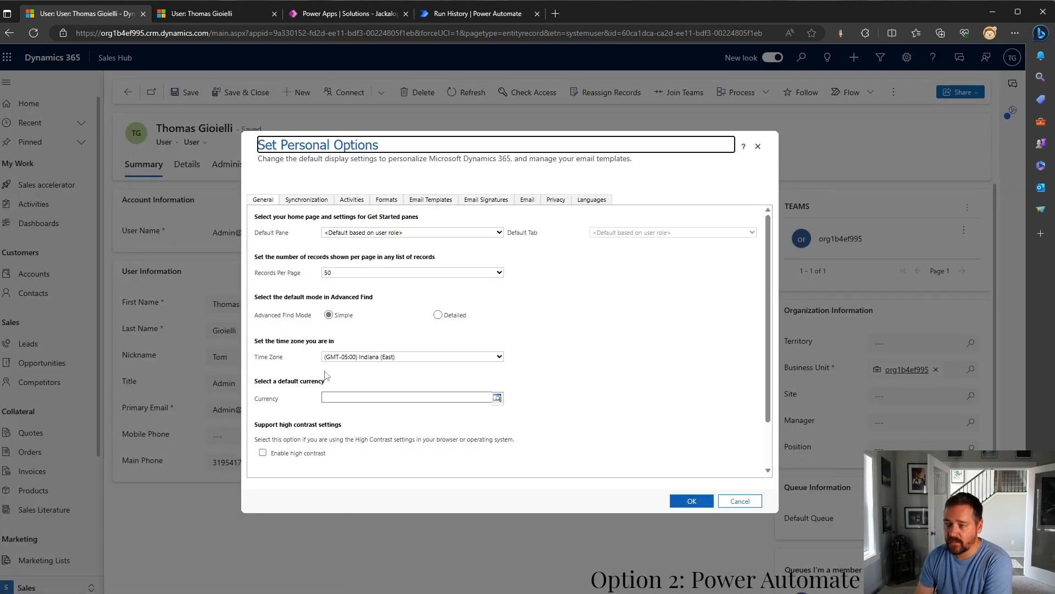
pyautogui.click(376, 357)
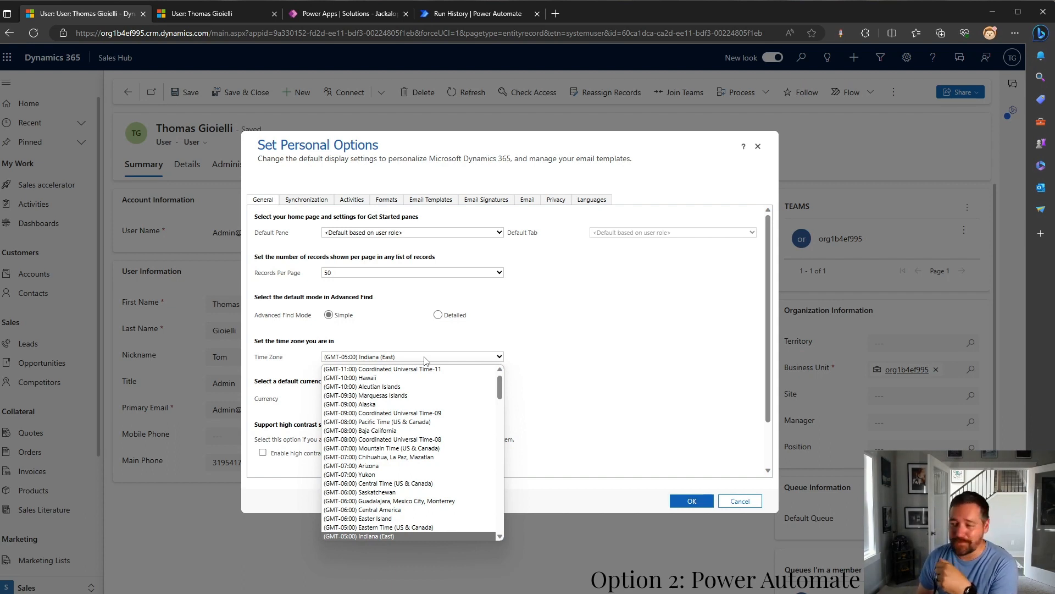
pyautogui.click(668, 367)
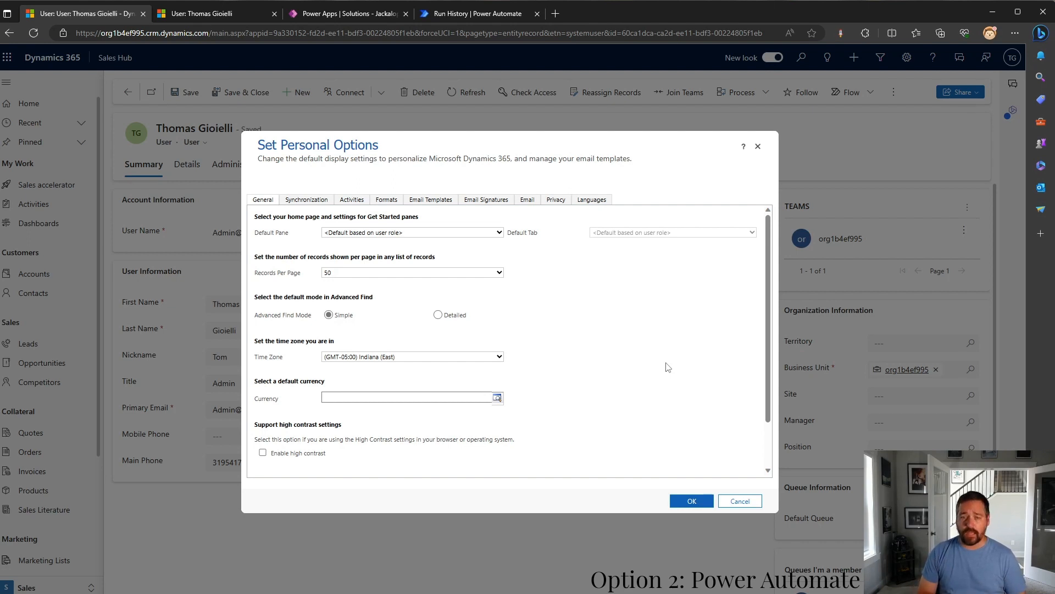
pyautogui.click(502, 14)
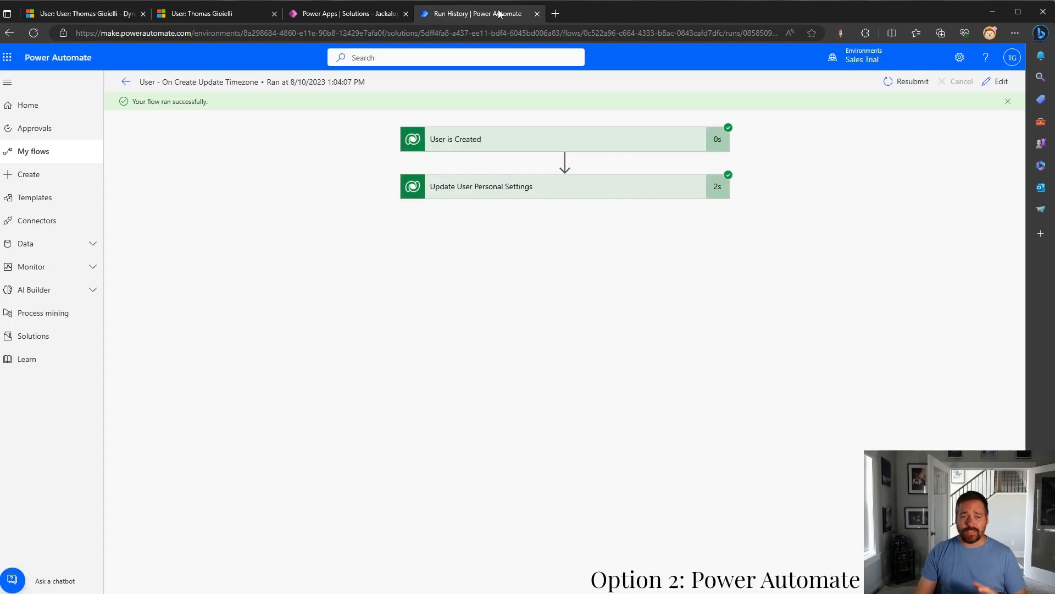